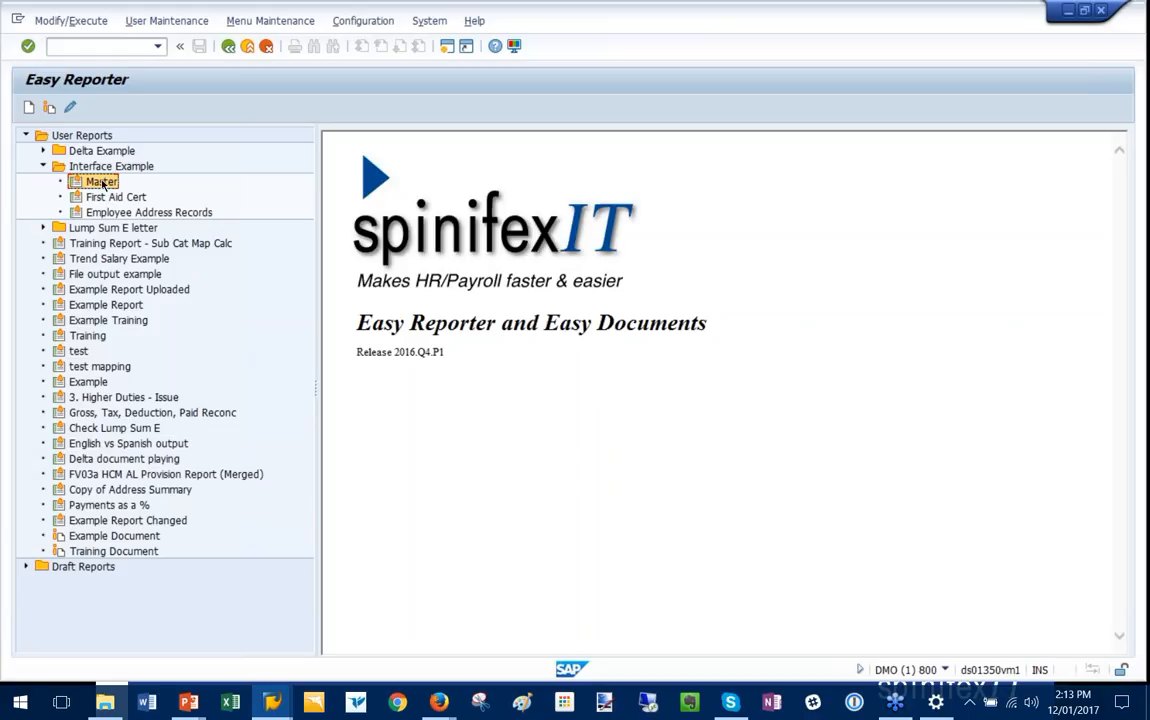
Open the Master report for editing and set File Output 1 under its data destinations to Output to a PC file
click(70, 108)
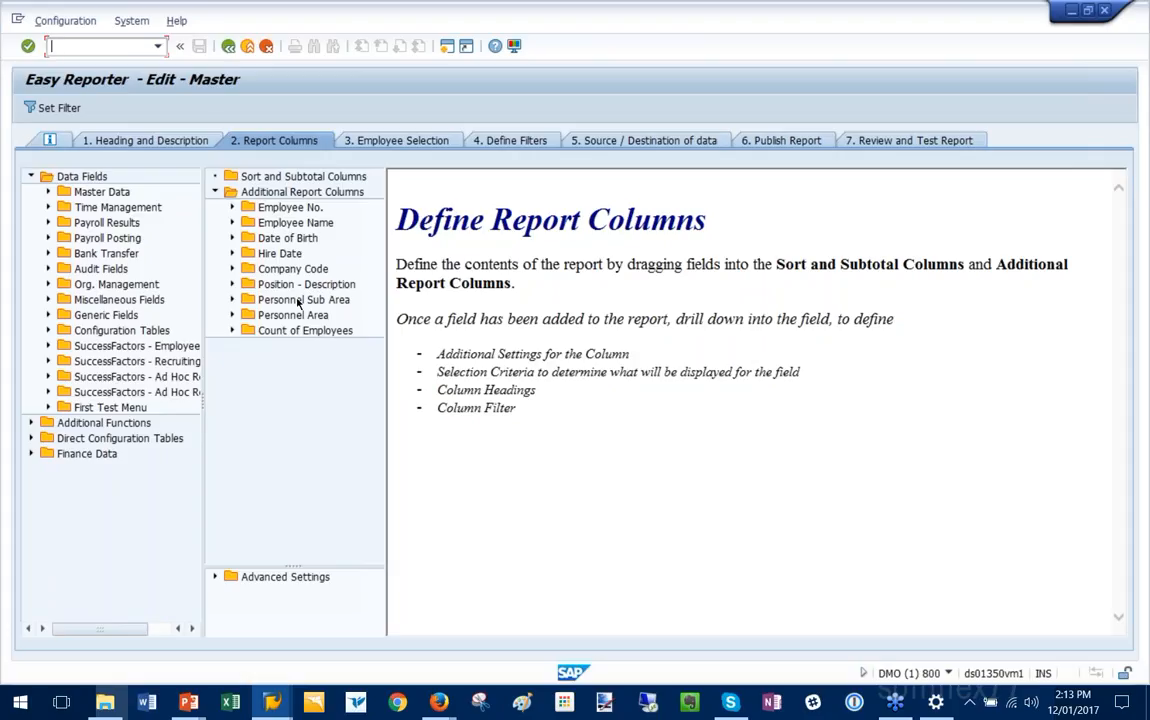
click(620, 141)
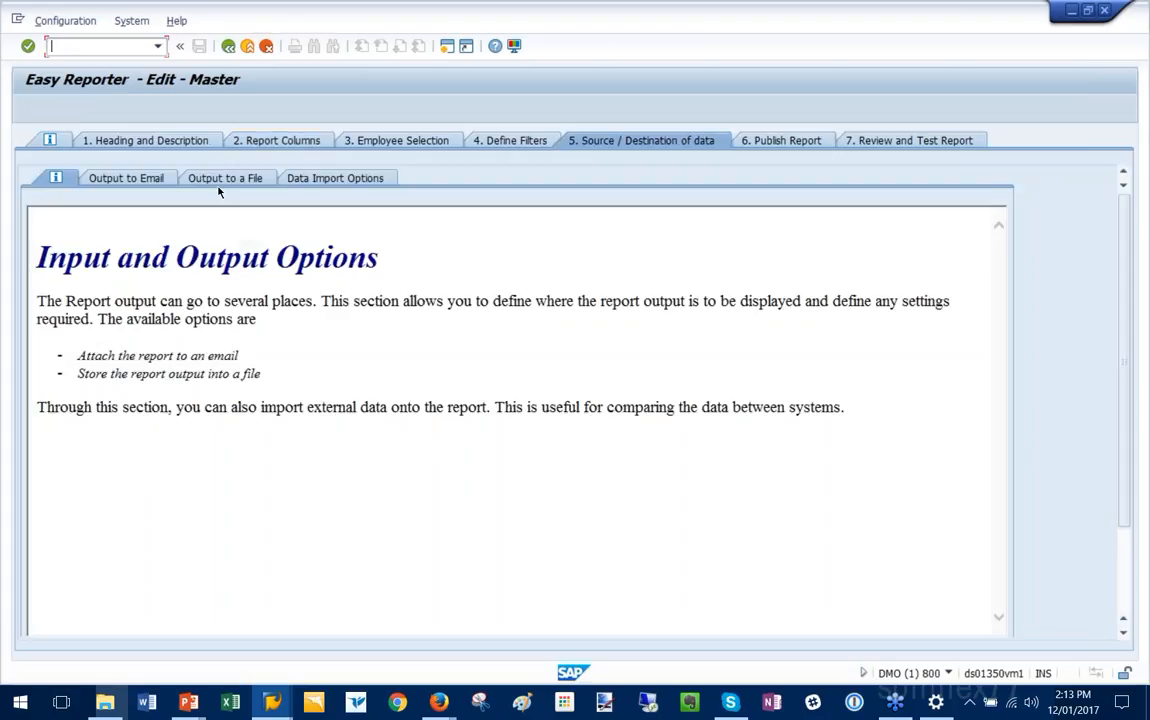
click(222, 182)
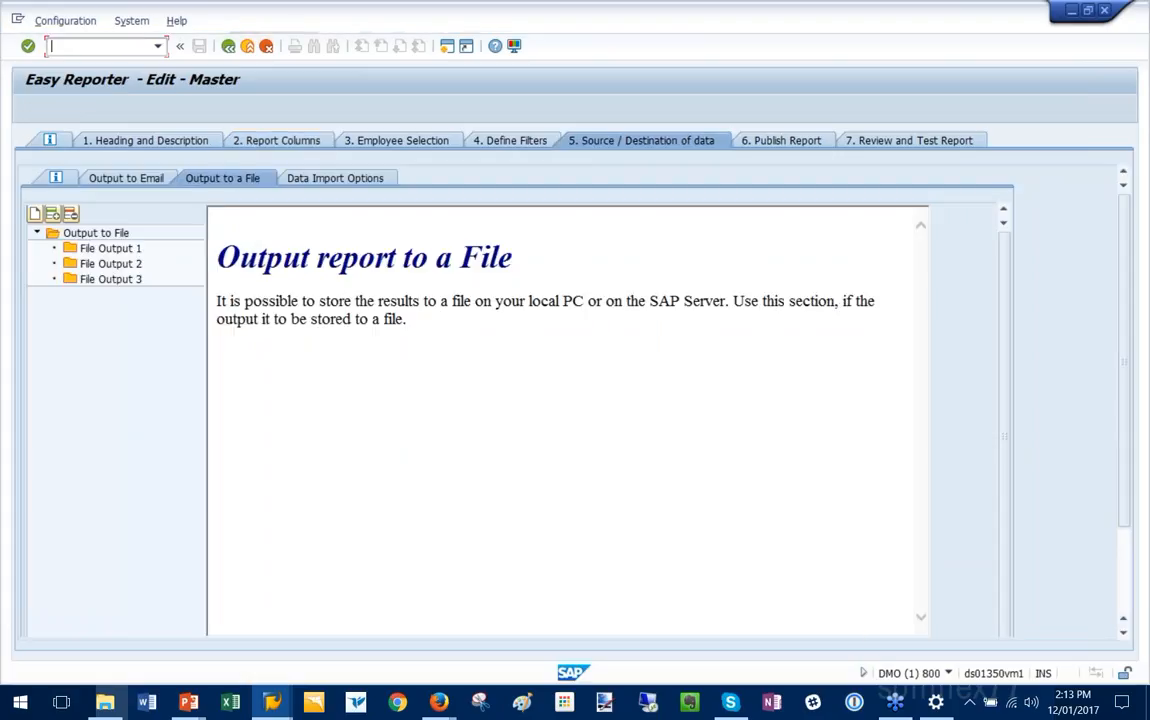
click(110, 248)
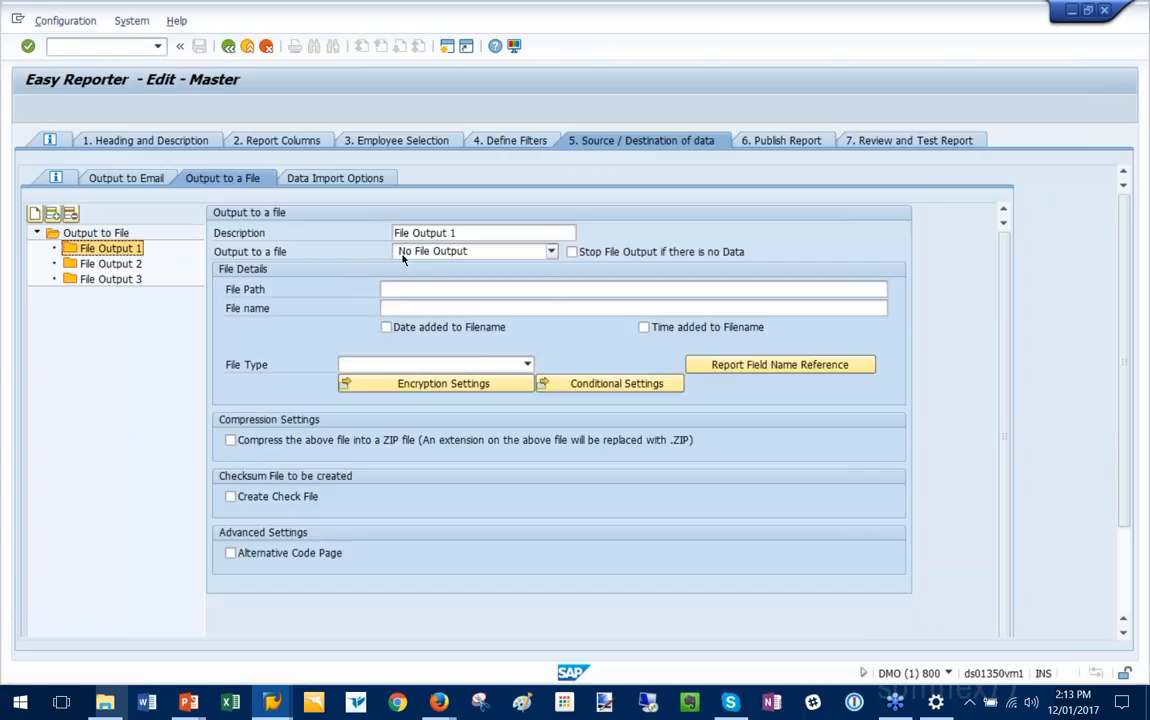
click(408, 253)
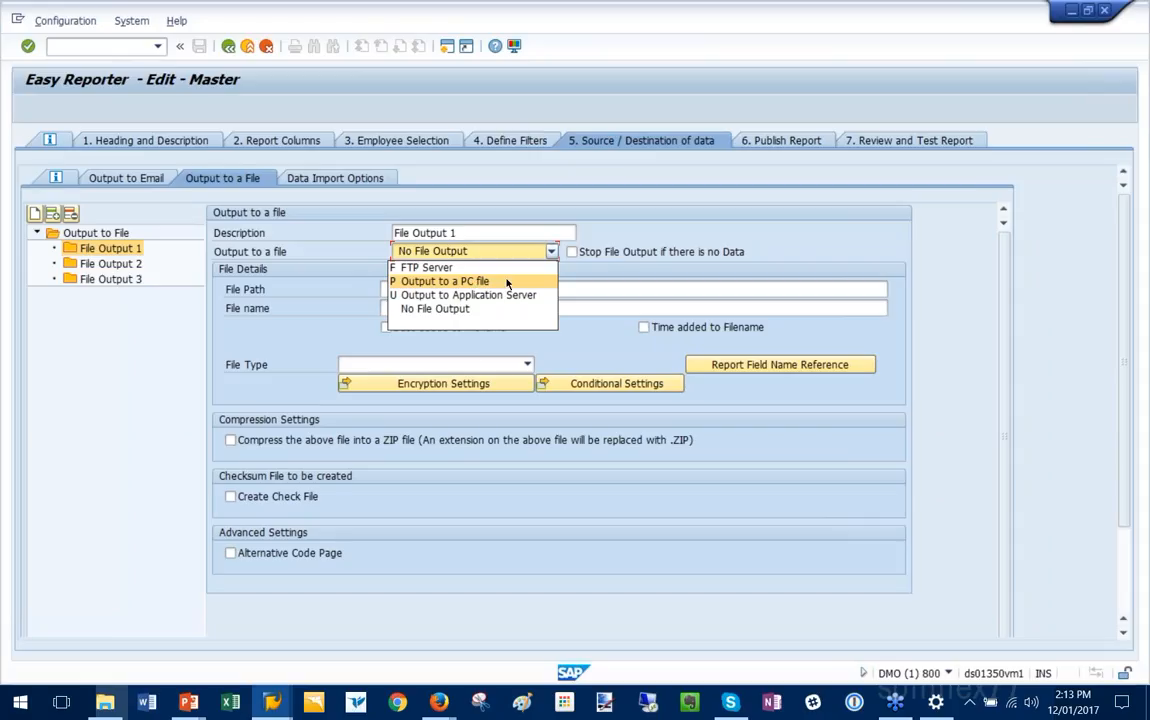
click(510, 287)
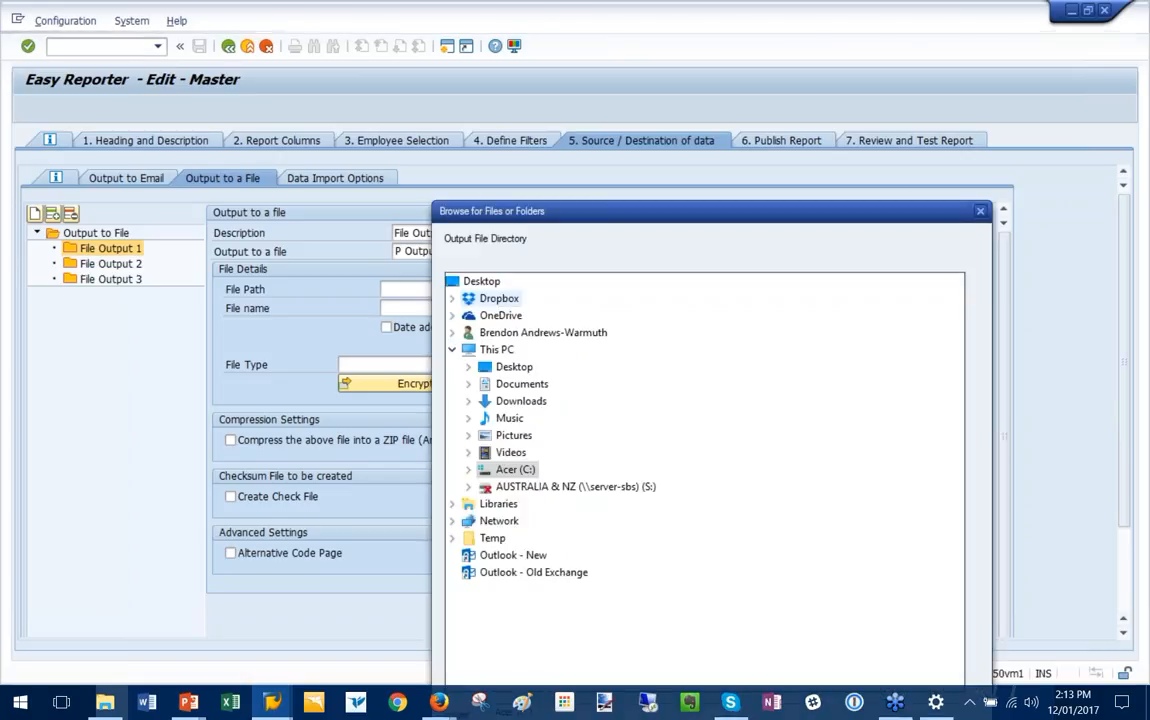
Set the output file's path to the Desktop folder and its file name to InterfaceExample.txt
click(466, 281)
drag(557, 210, 548, 106)
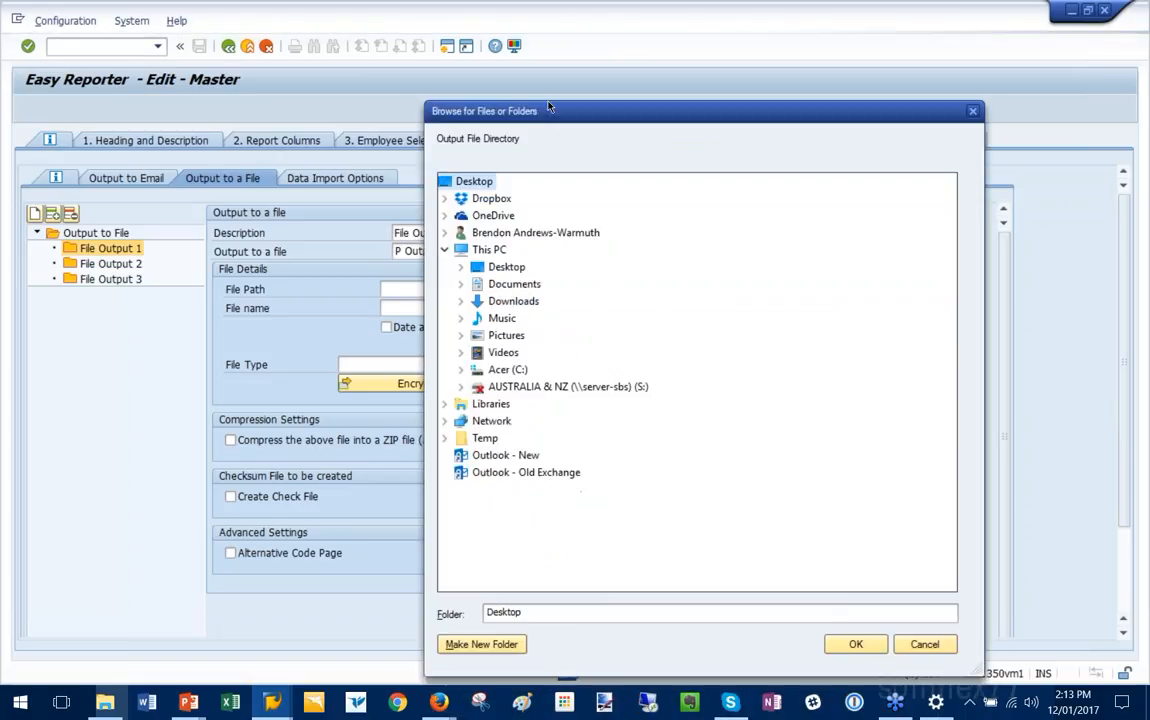
key(Return)
click(461, 309)
text(Inte)
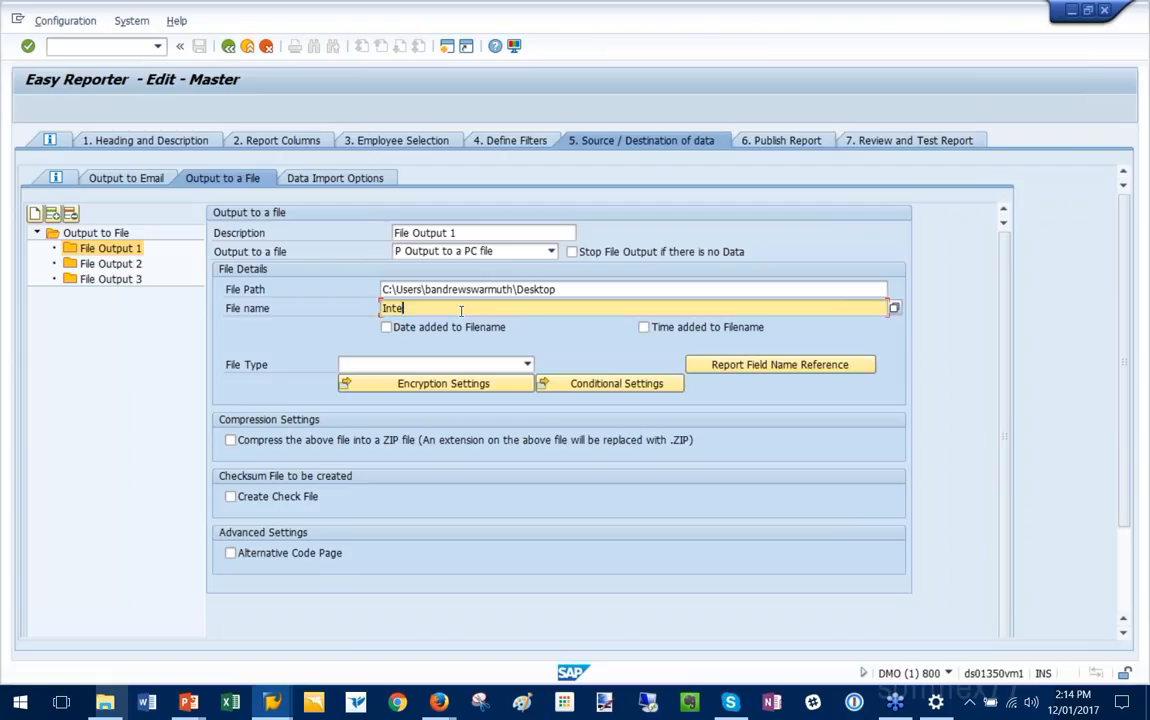
text(rfaceExample.txt)
Set the file type to IFACE Interface File and choose Delimited as the interface type in its settings
click(488, 365)
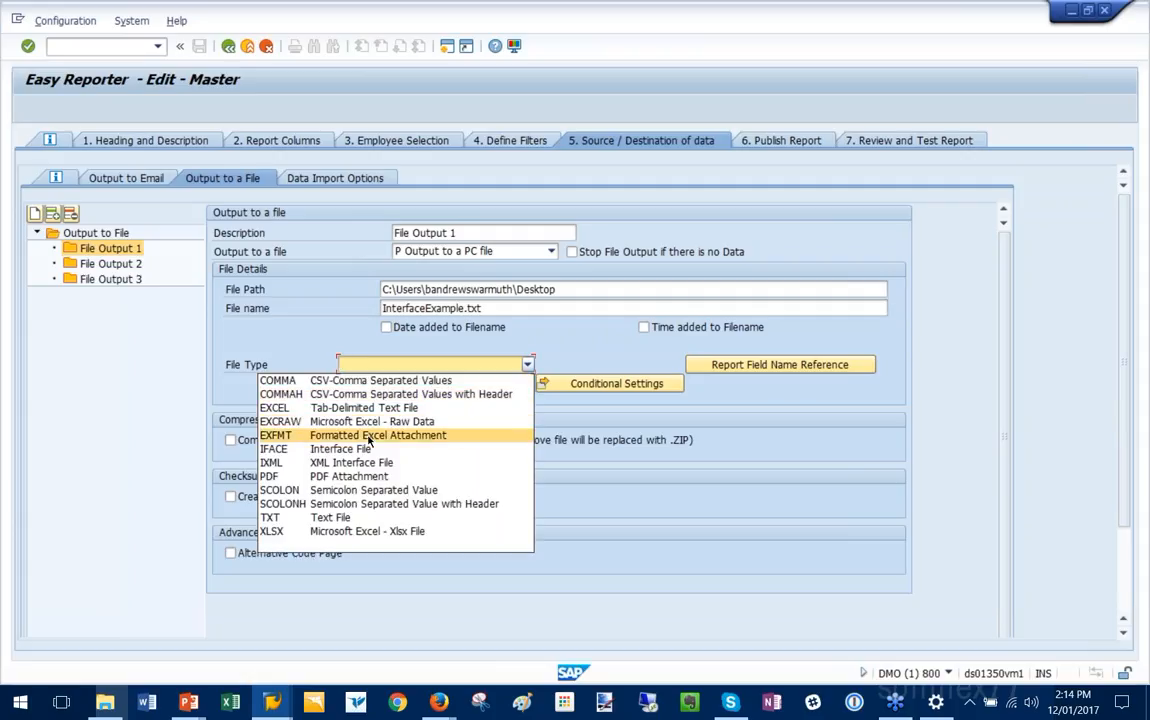
click(531, 447)
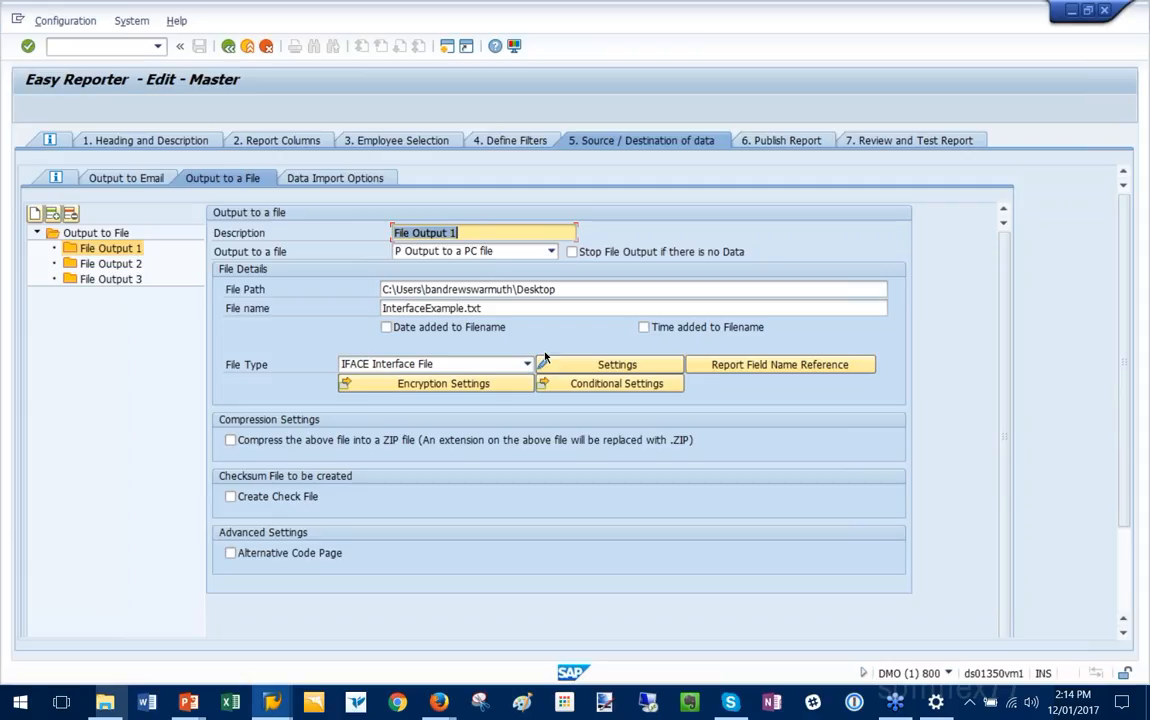
click(617, 365)
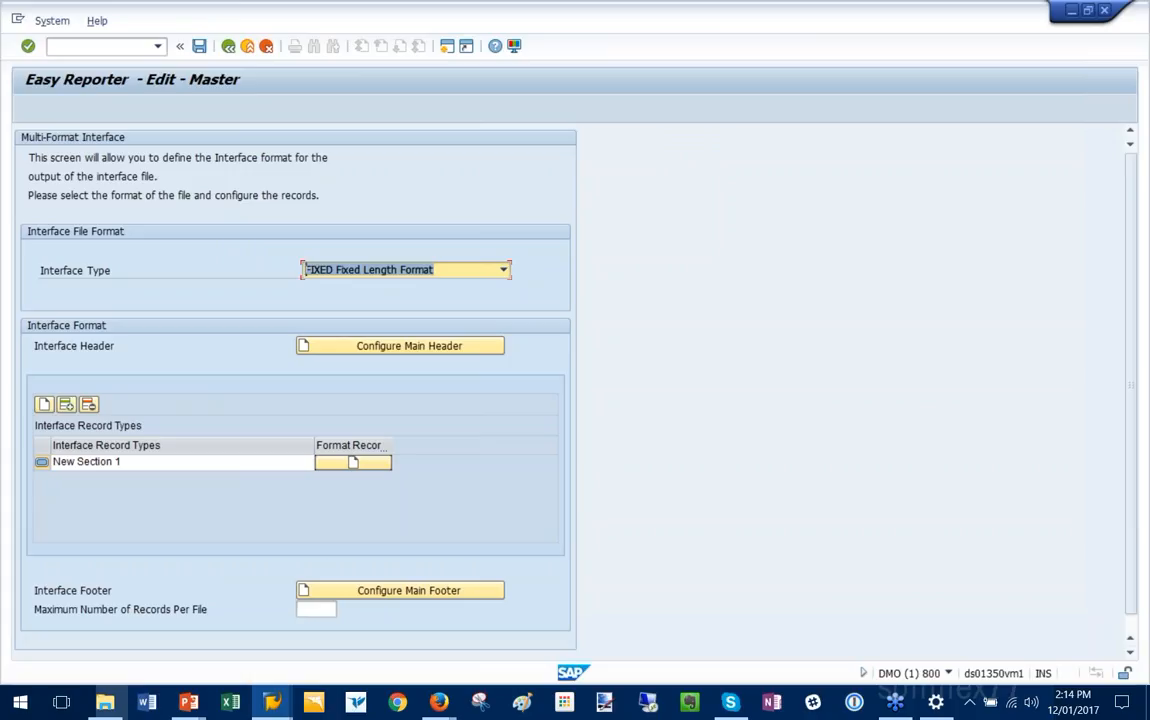
click(503, 270)
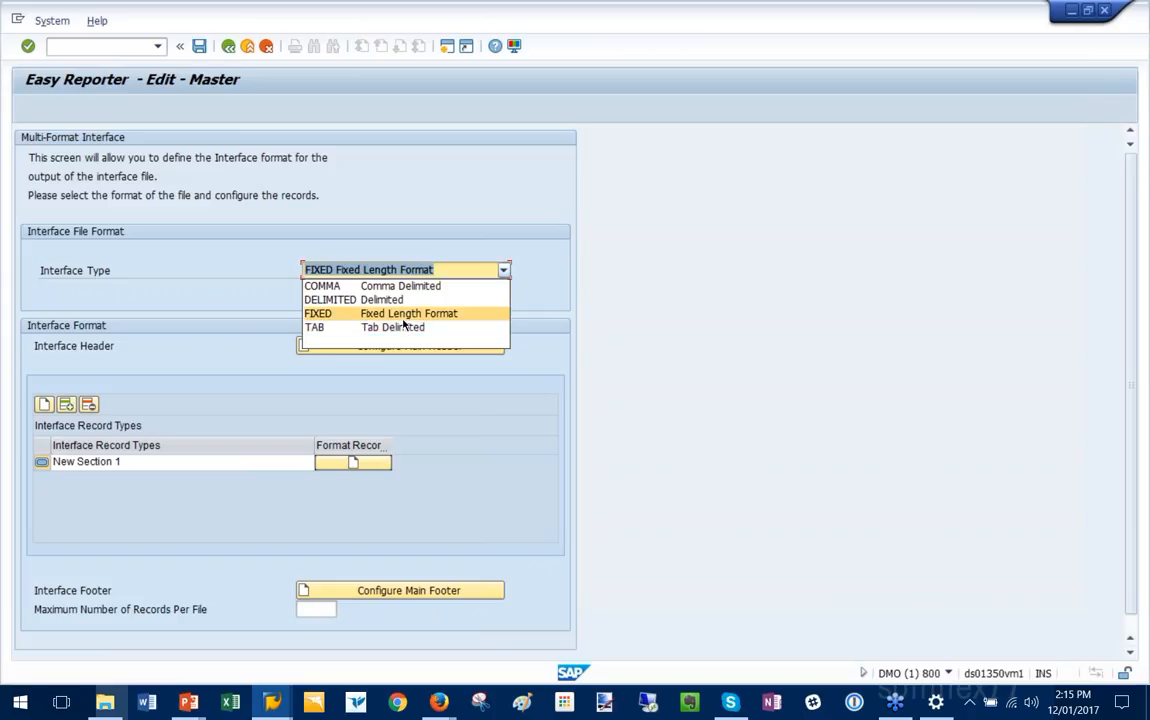
click(335, 300)
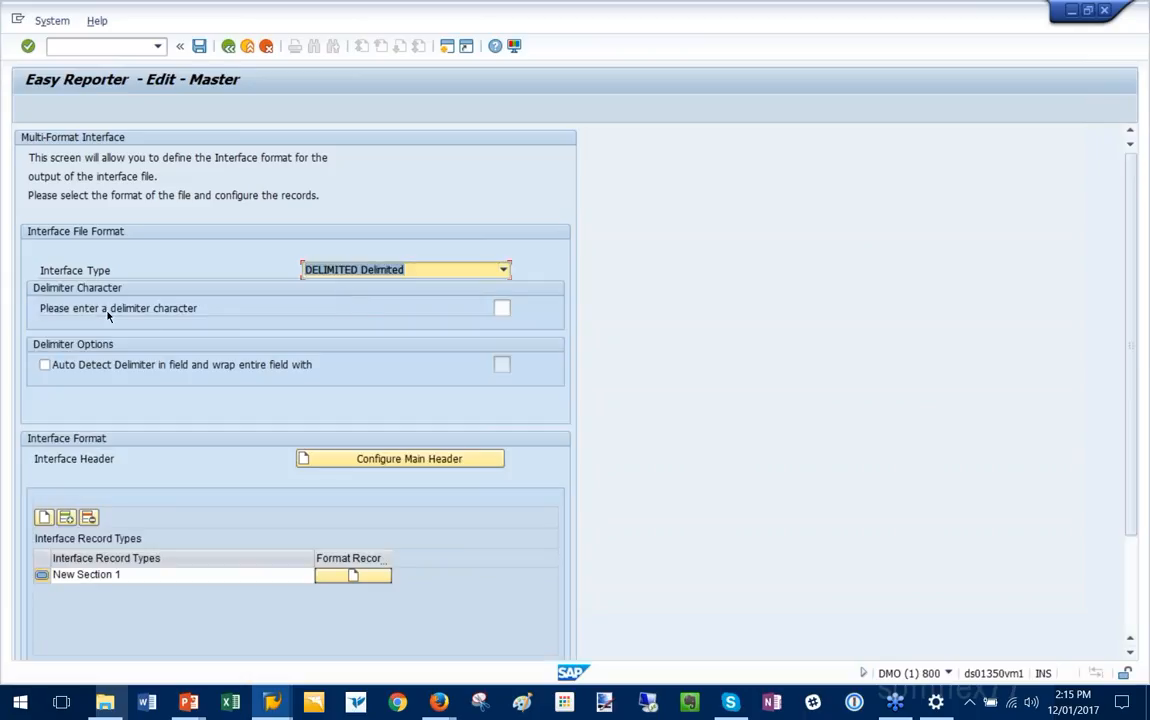
Set the delimiter character to | and enable auto-detection of the delimiter, wrapping the entire field with a double quotation mark
click(180, 310)
key(Tab)
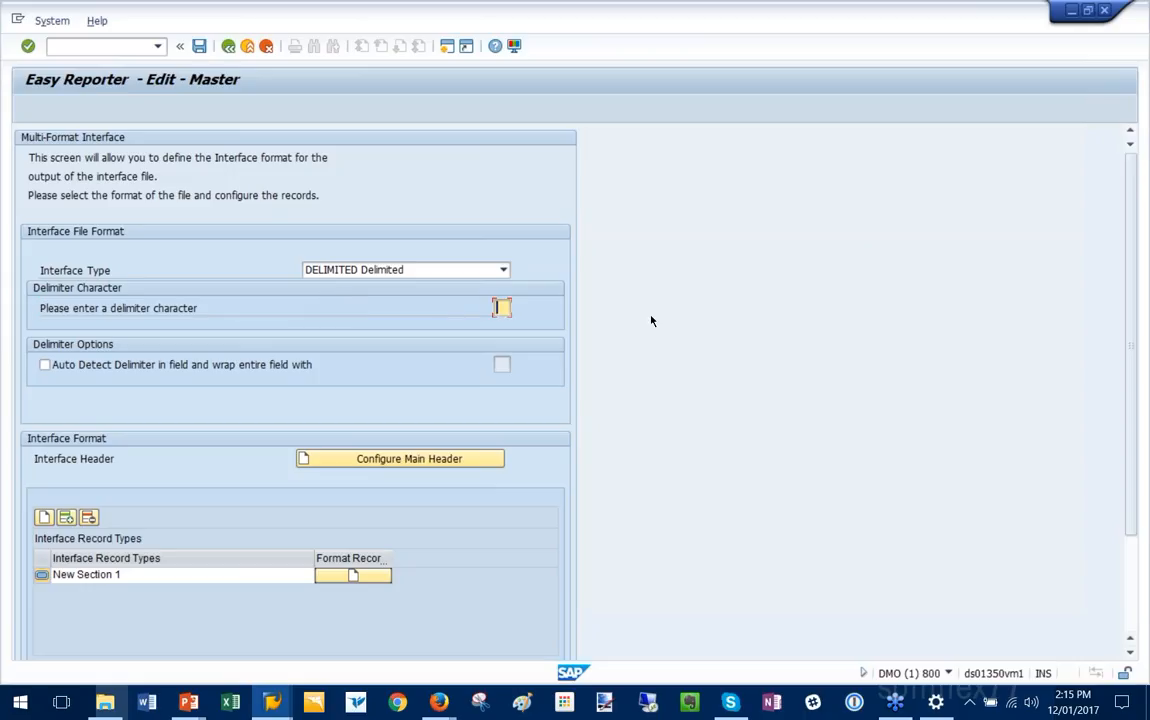
text(|)
key(BackSpace)
text(,)
click(45, 366)
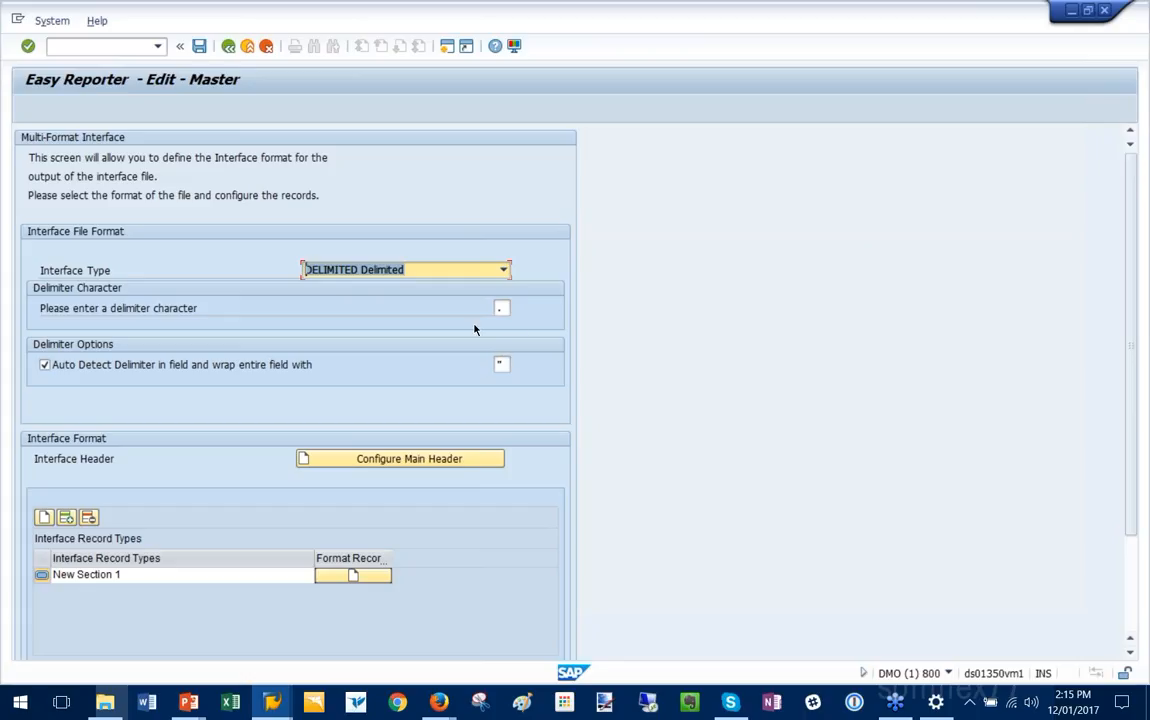
click(501, 308)
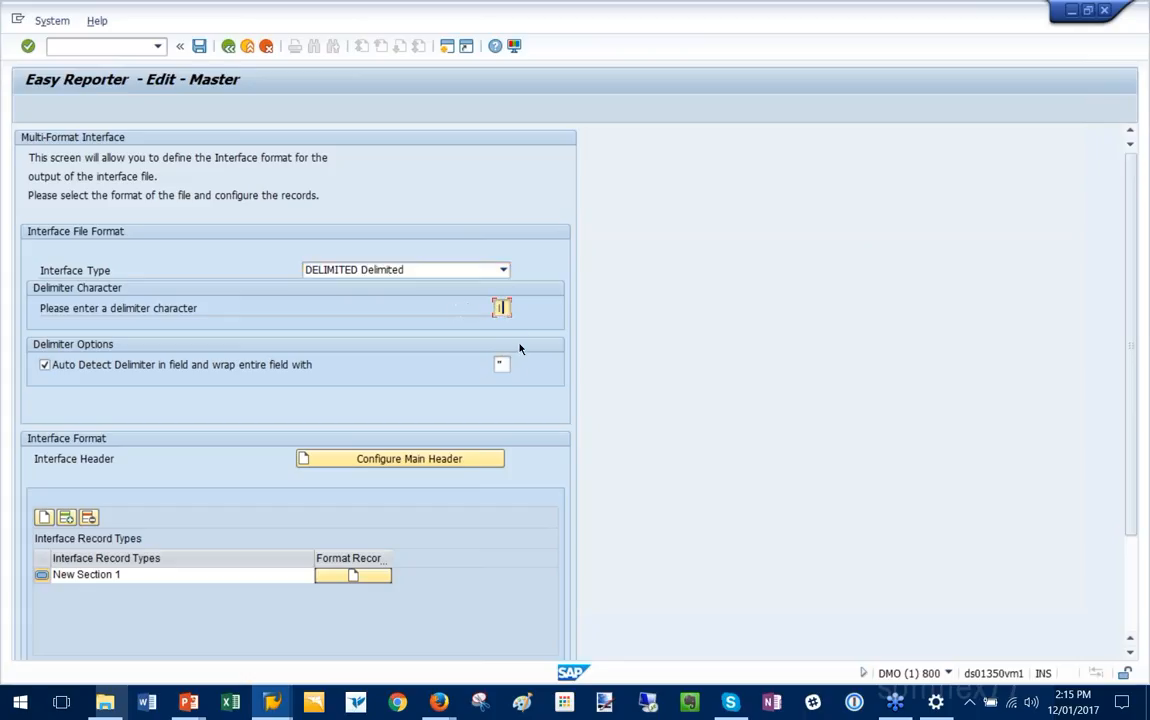
click(501, 364)
Open the main header configuration of the interface and enter H&S as free text in the first row
scroll(544, 398, down, 1)
scroll(547, 400, down, 2)
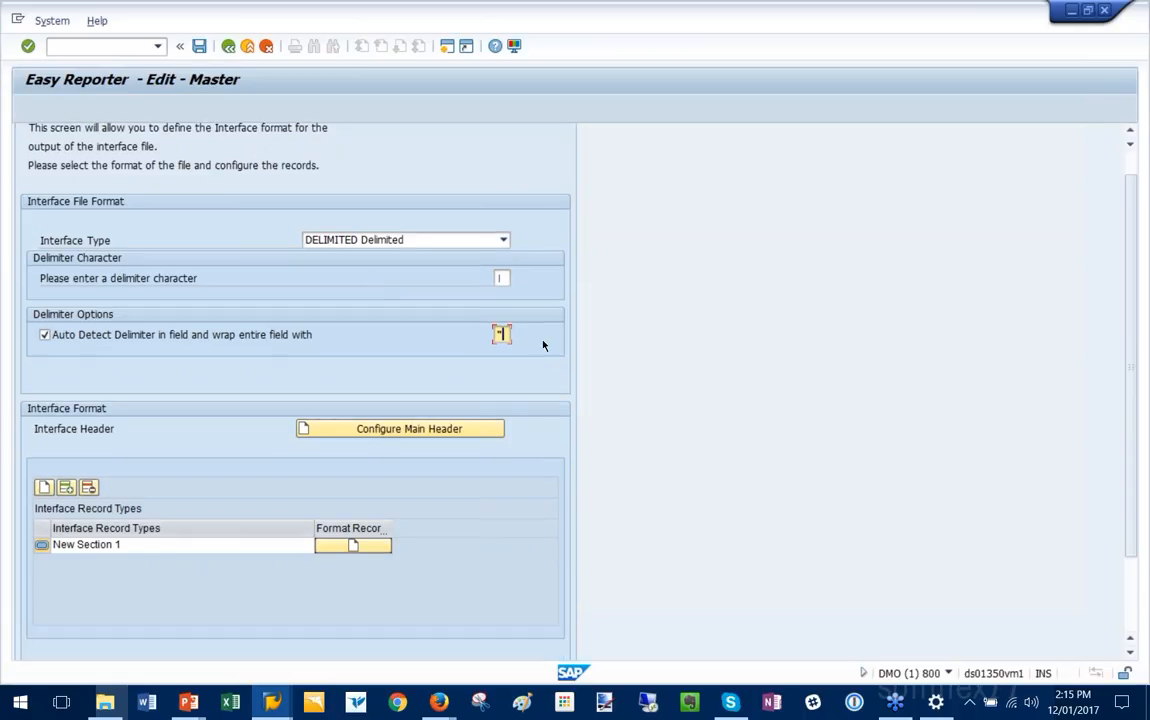
scroll(570, 330, down, 5)
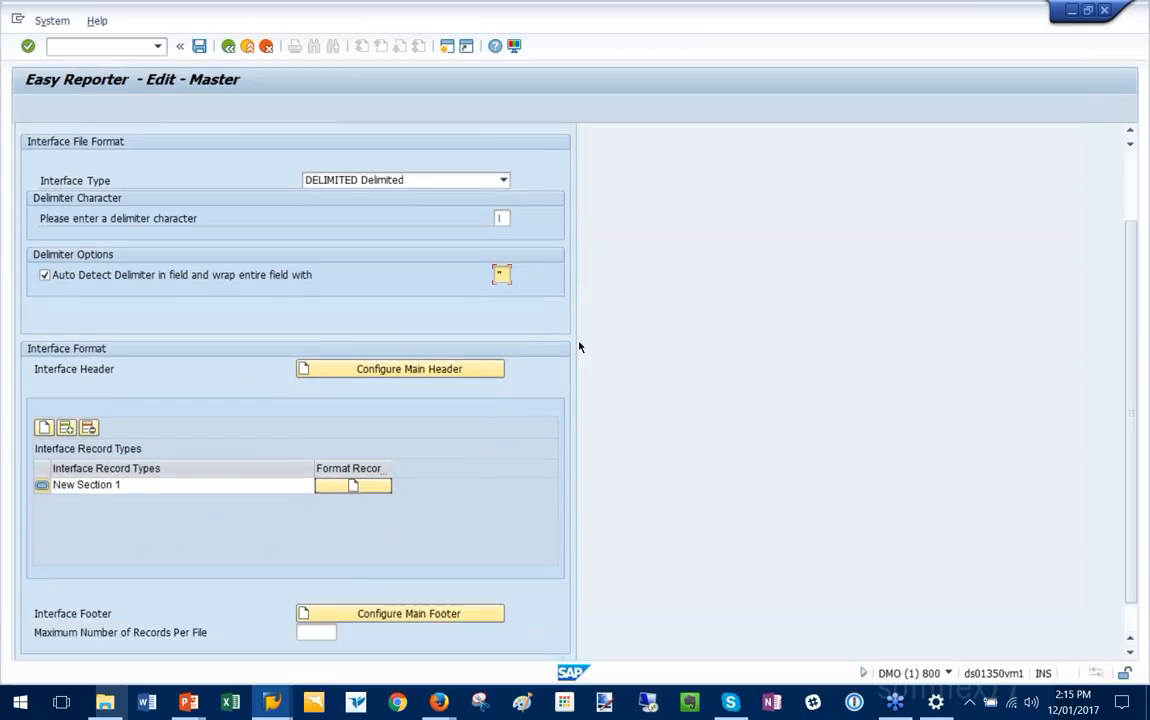
scroll(578, 346, down, 3)
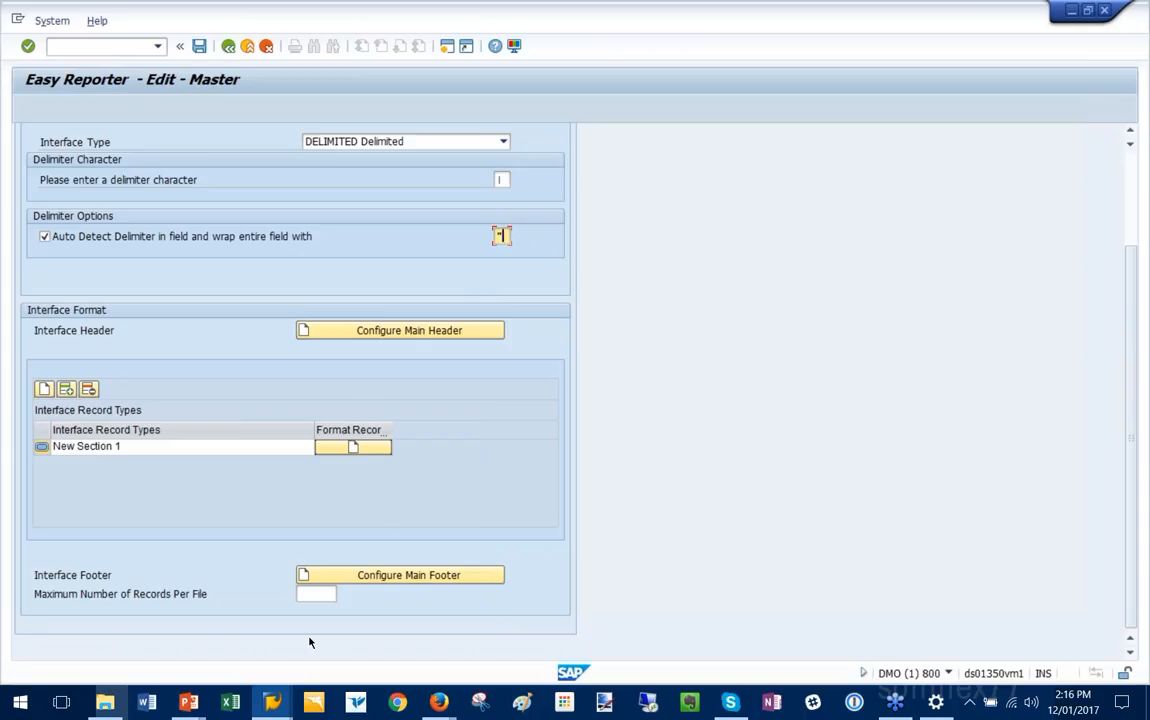
click(401, 332)
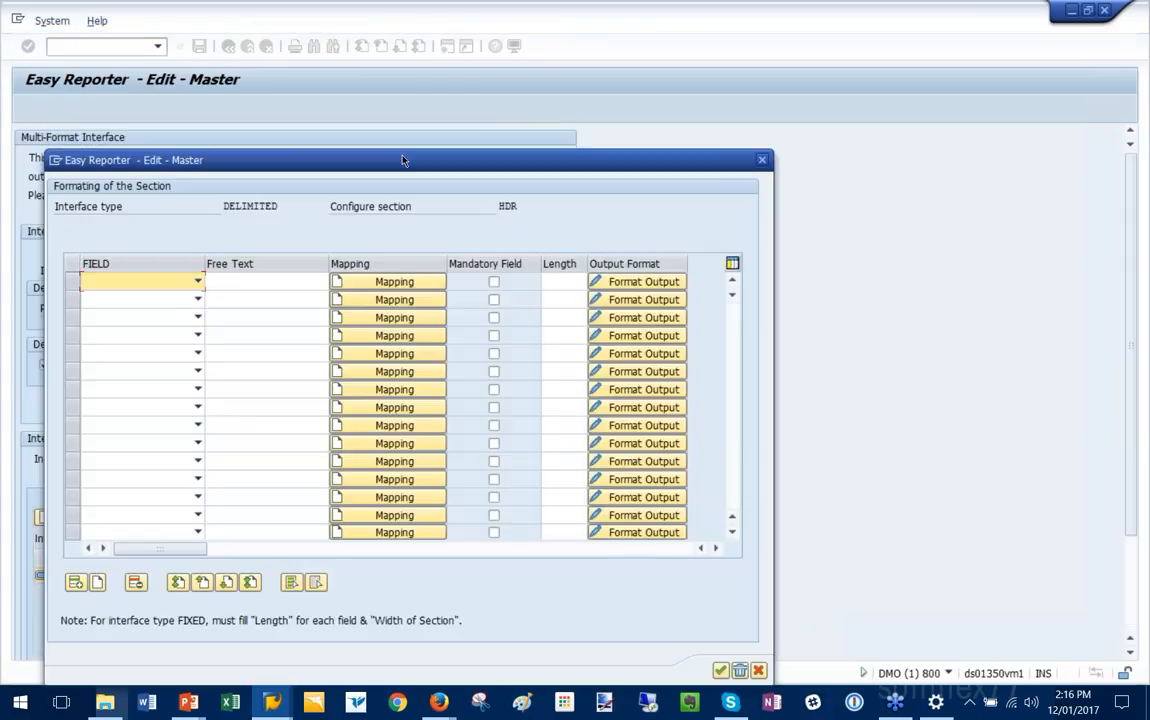
drag(403, 160, 503, 100)
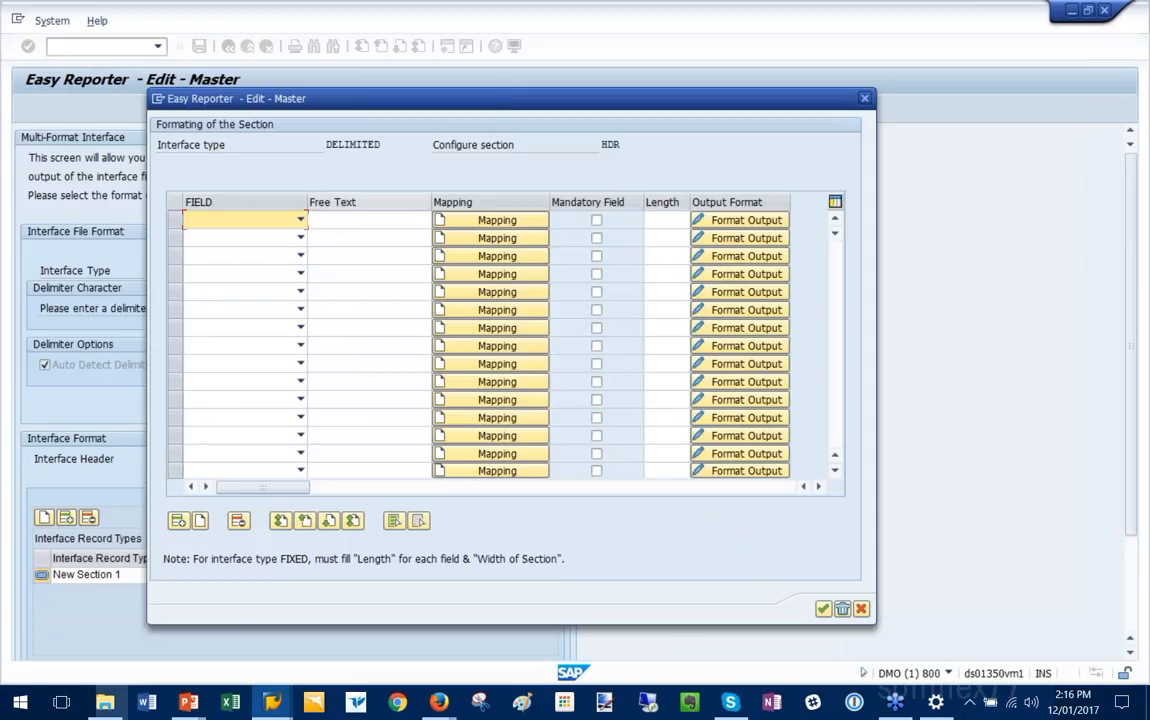
click(340, 220)
text(H&S)
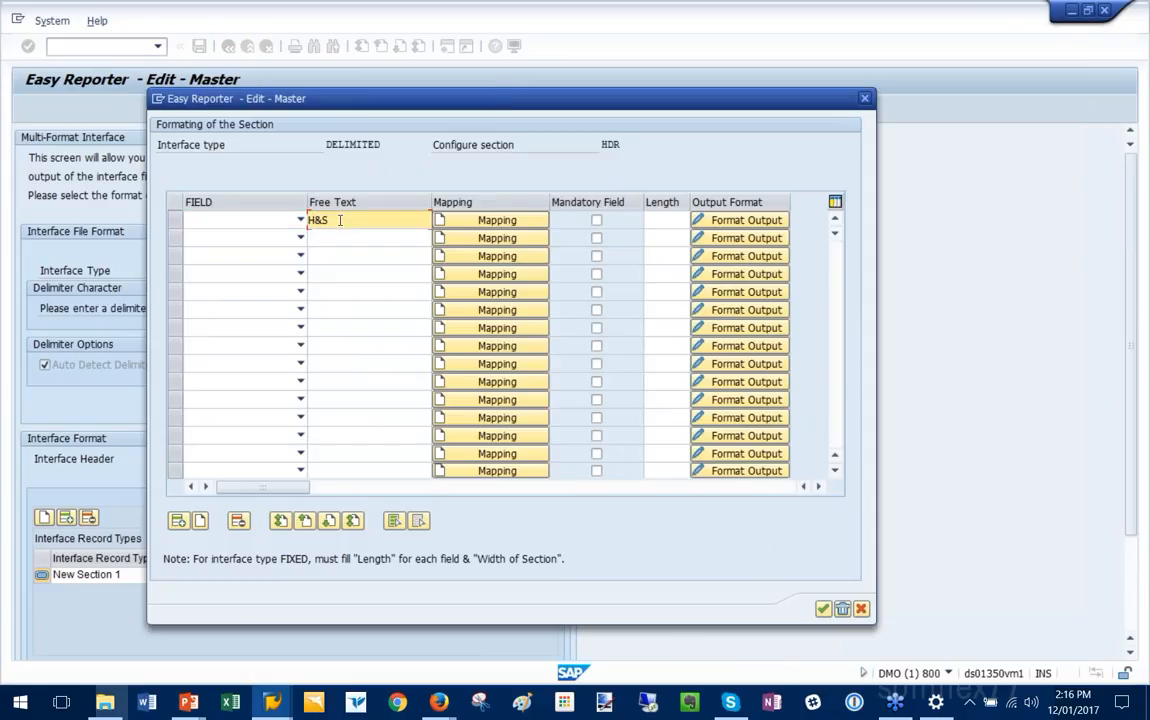
Add the fields RCDAT Interface File Run Date and RCTIM Interface File Run Time as the header's second and third rows
click(288, 240)
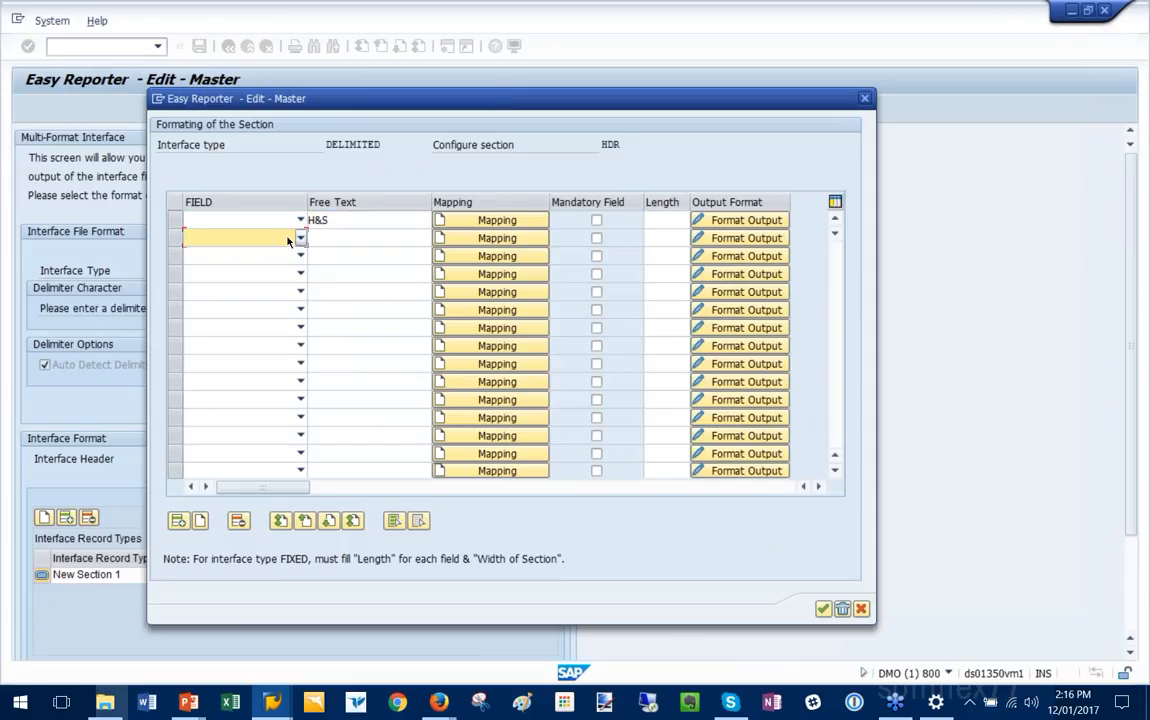
click(299, 238)
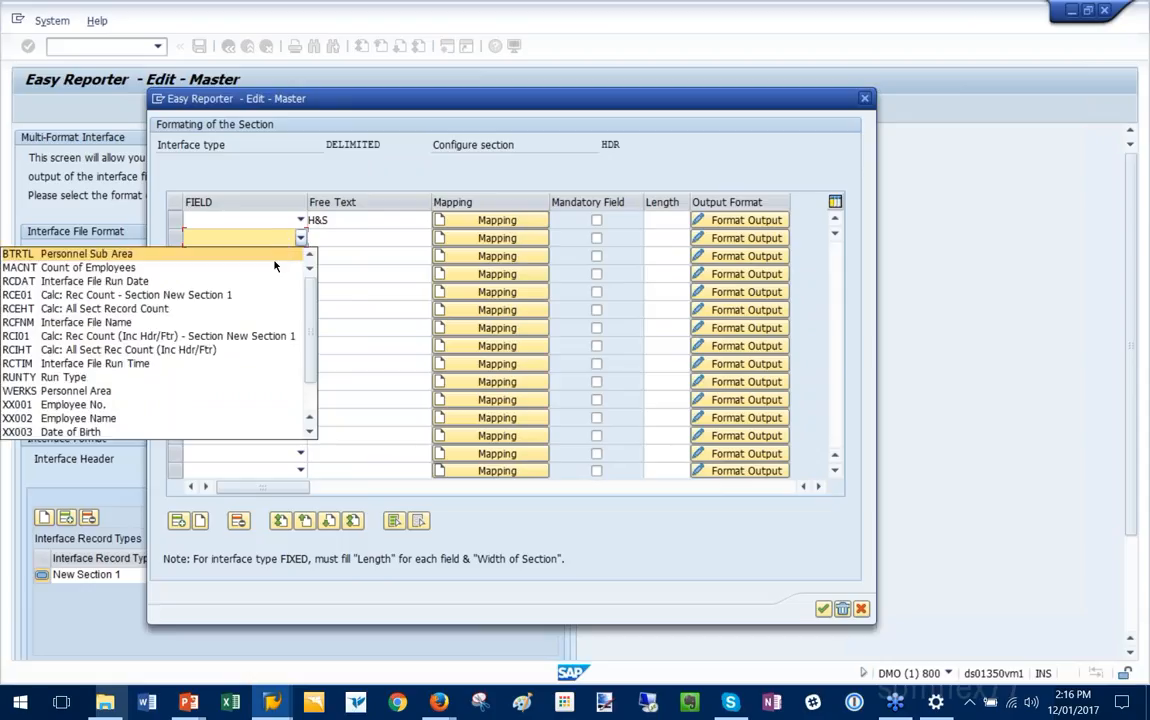
click(135, 282)
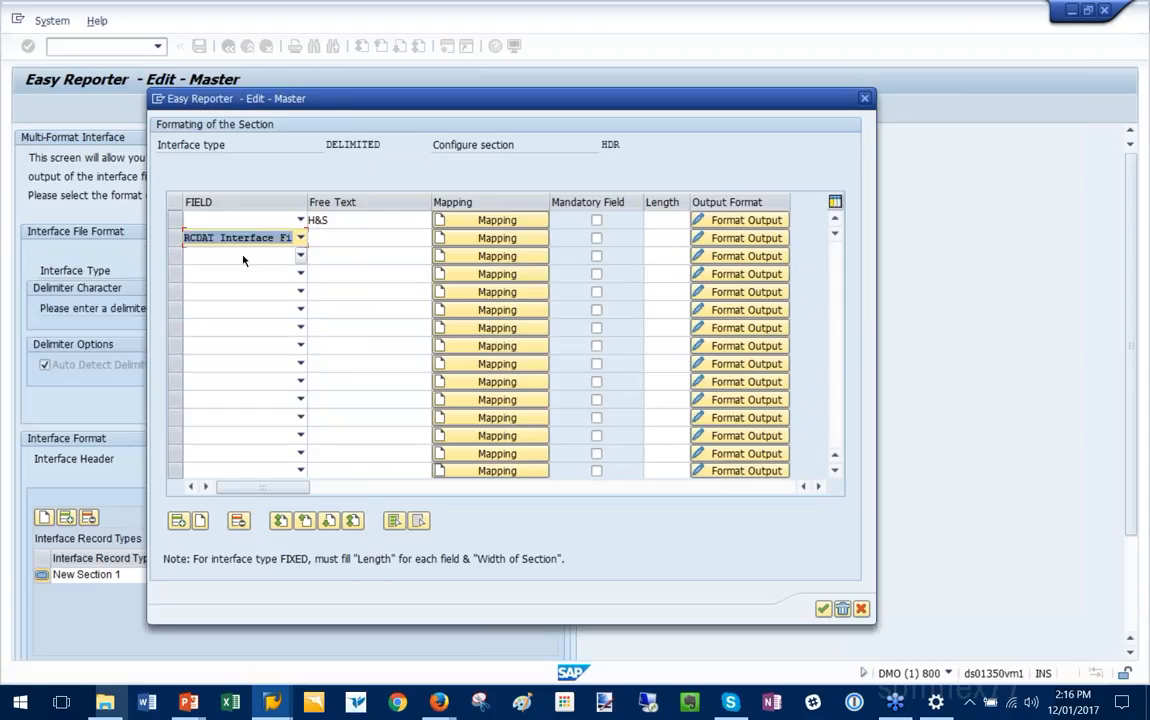
click(300, 256)
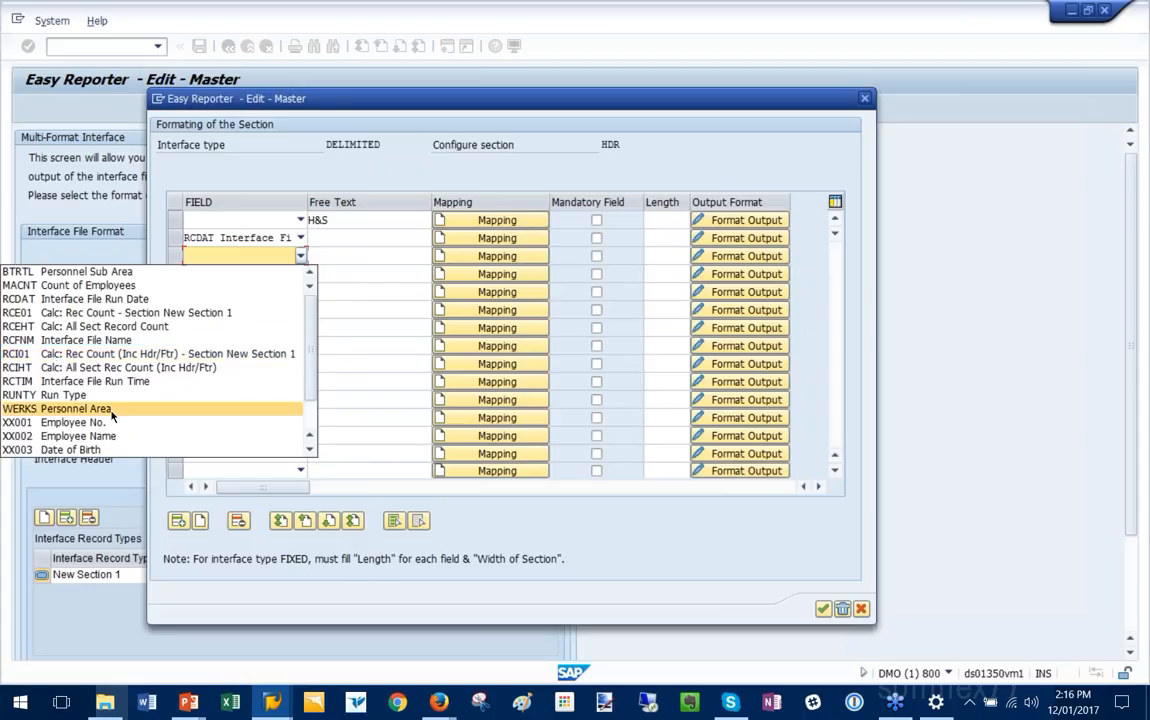
scroll(115, 413, down, 2)
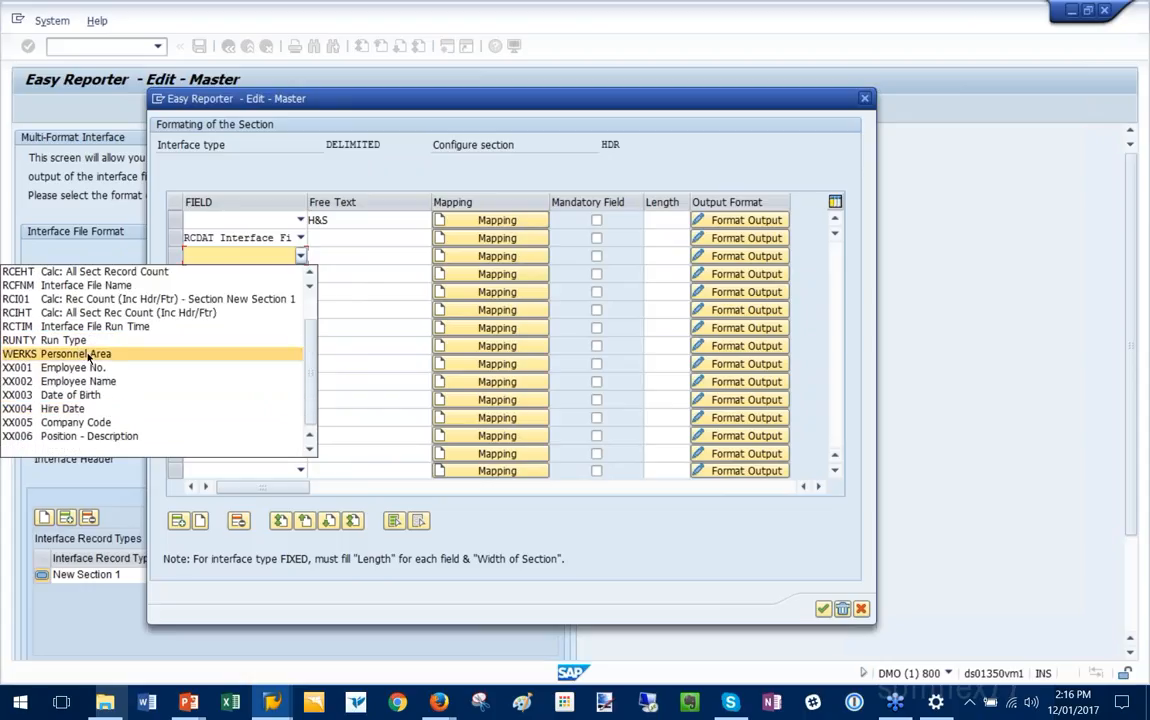
scroll(147, 452, up, 1)
scroll(147, 452, up, 2)
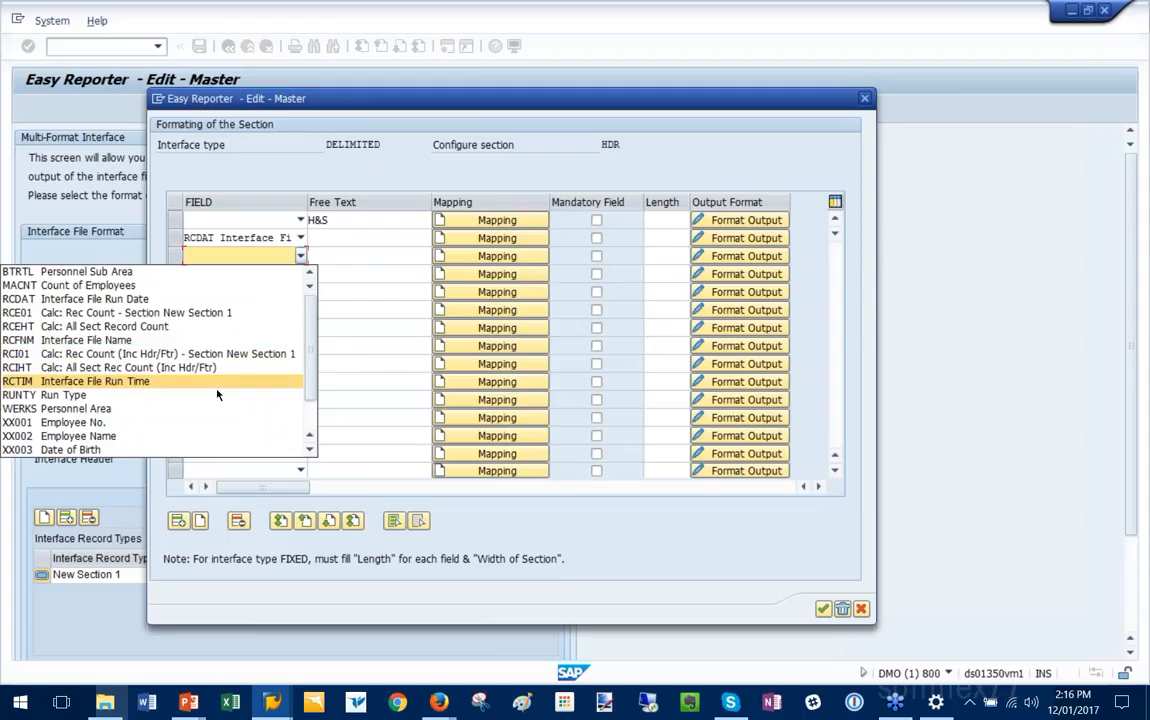
click(120, 382)
Open the mapping of the header's fourth row and base it on the field XX005 Company Code
click(328, 275)
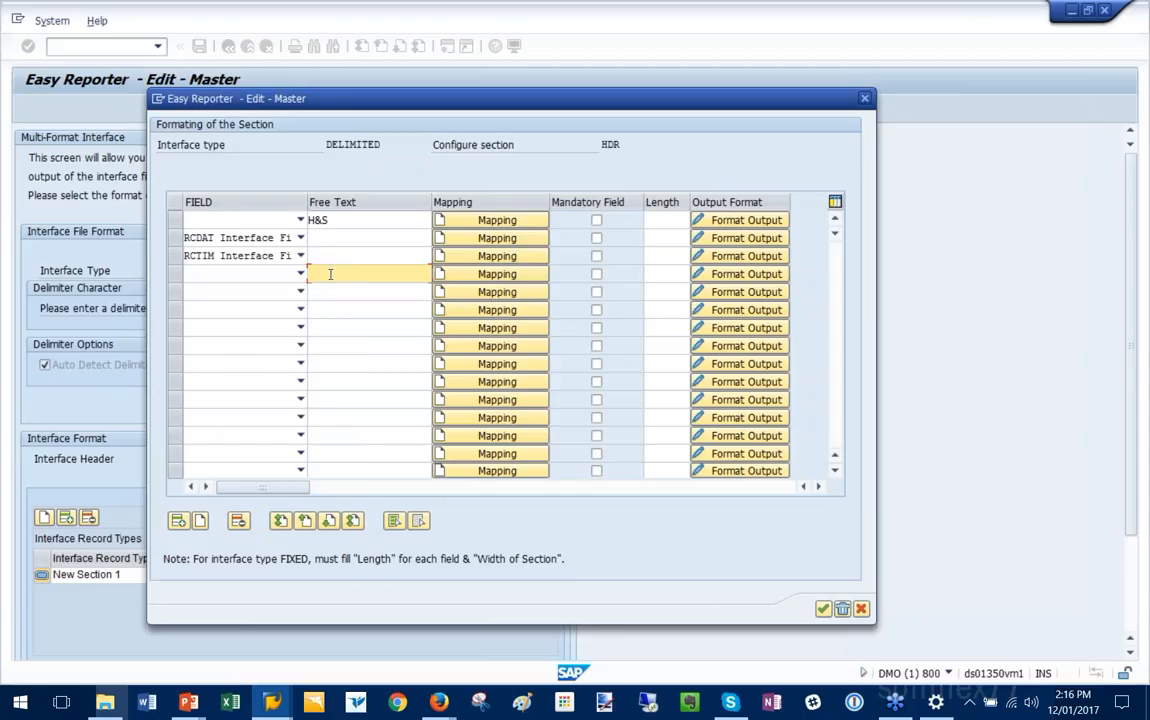
click(514, 275)
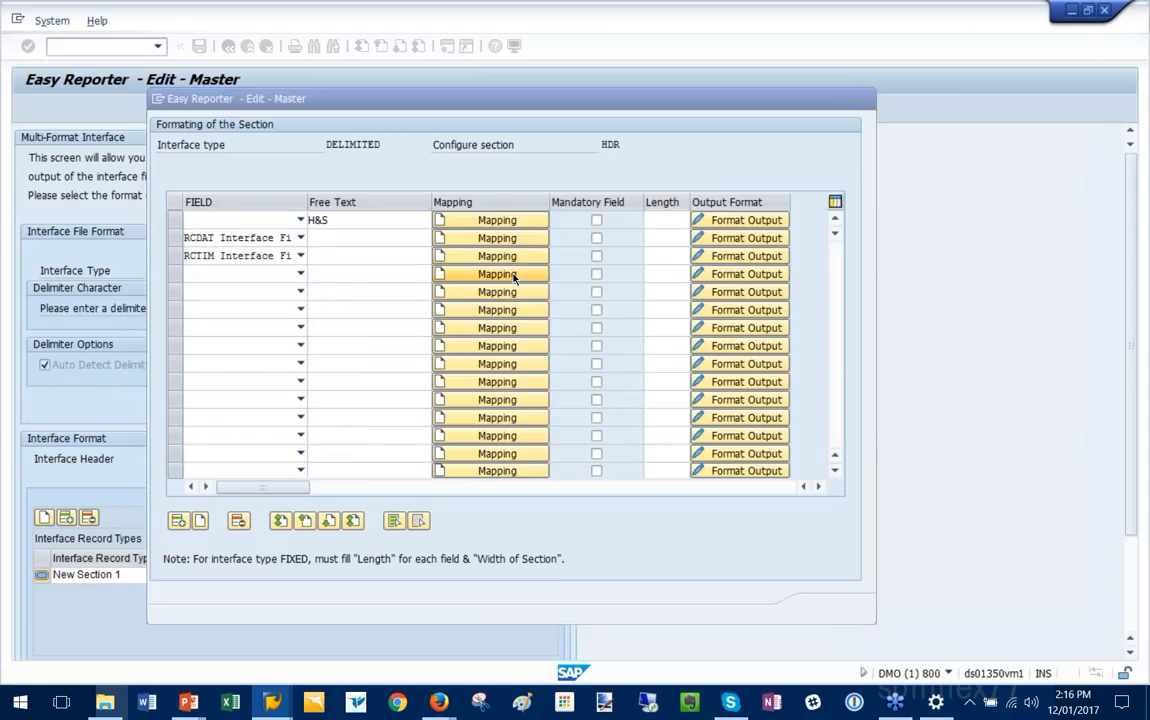
drag(510, 258, 590, 173)
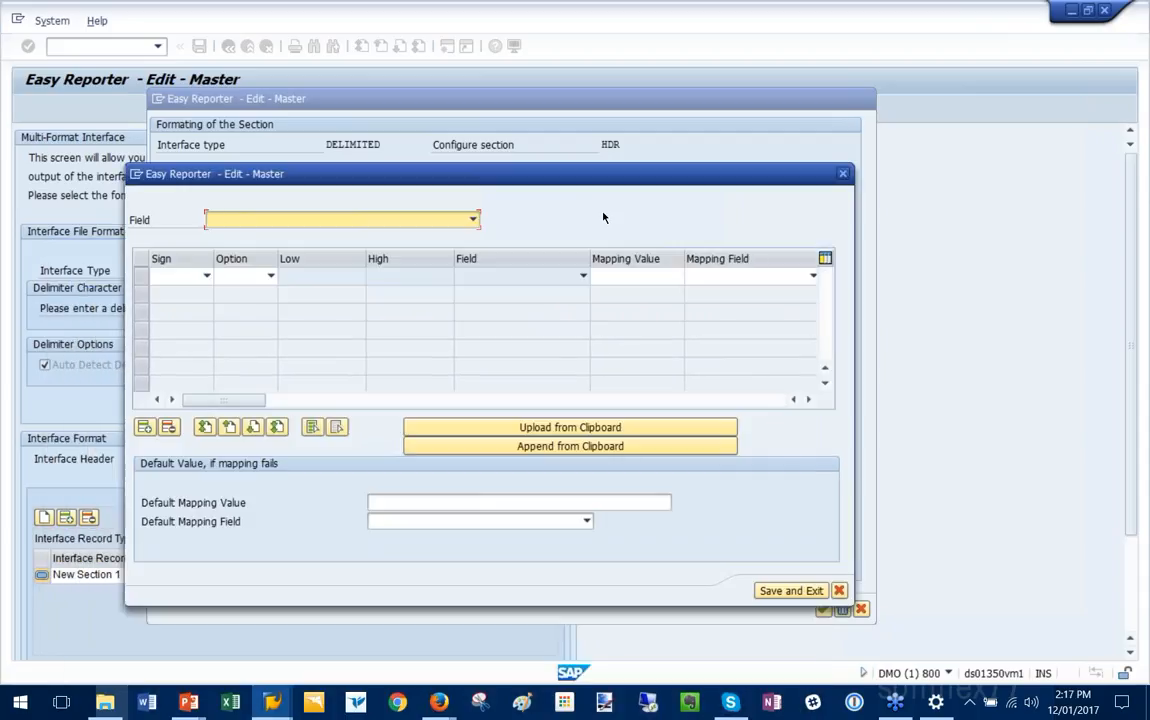
click(243, 220)
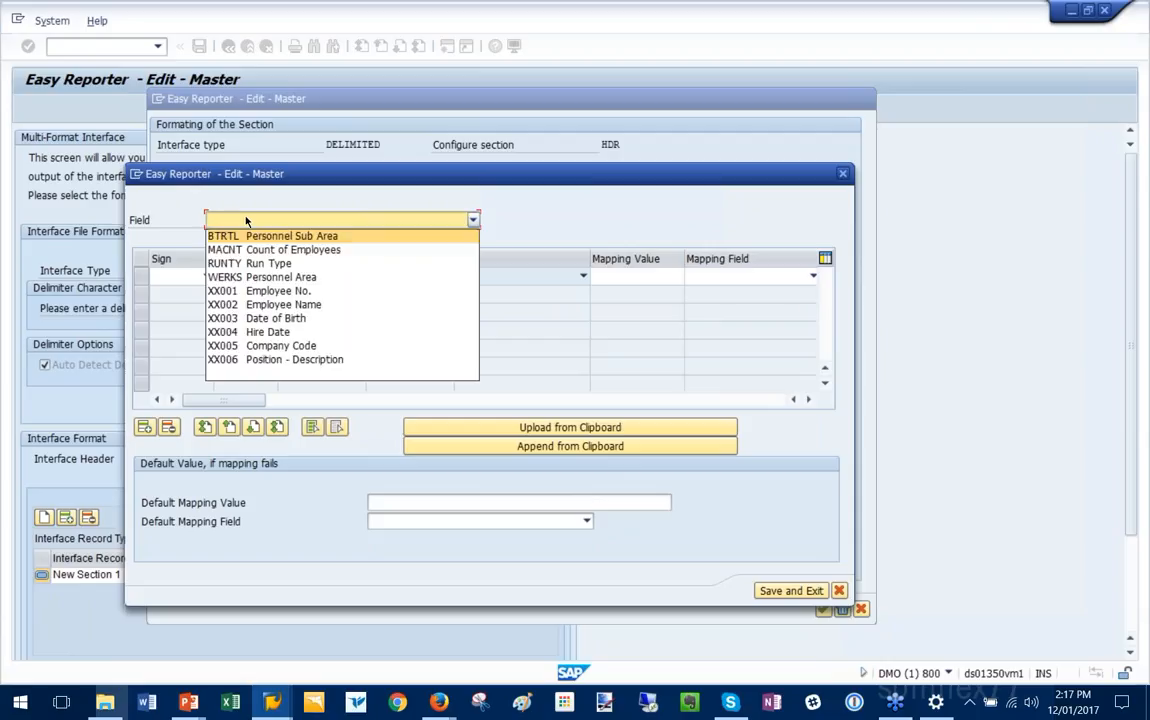
click(281, 345)
Define a mapping rule that includes company codes equal to AU01 and maps them to the value AUSX99
click(183, 283)
click(172, 315)
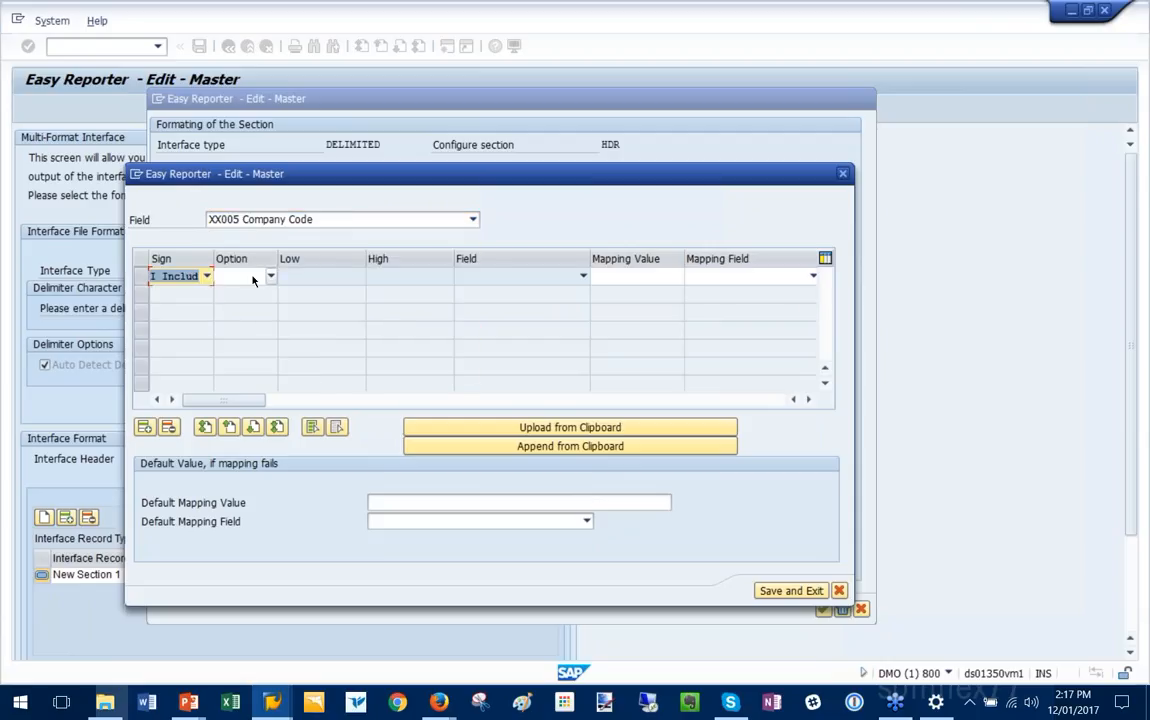
click(253, 279)
click(128, 319)
click(309, 276)
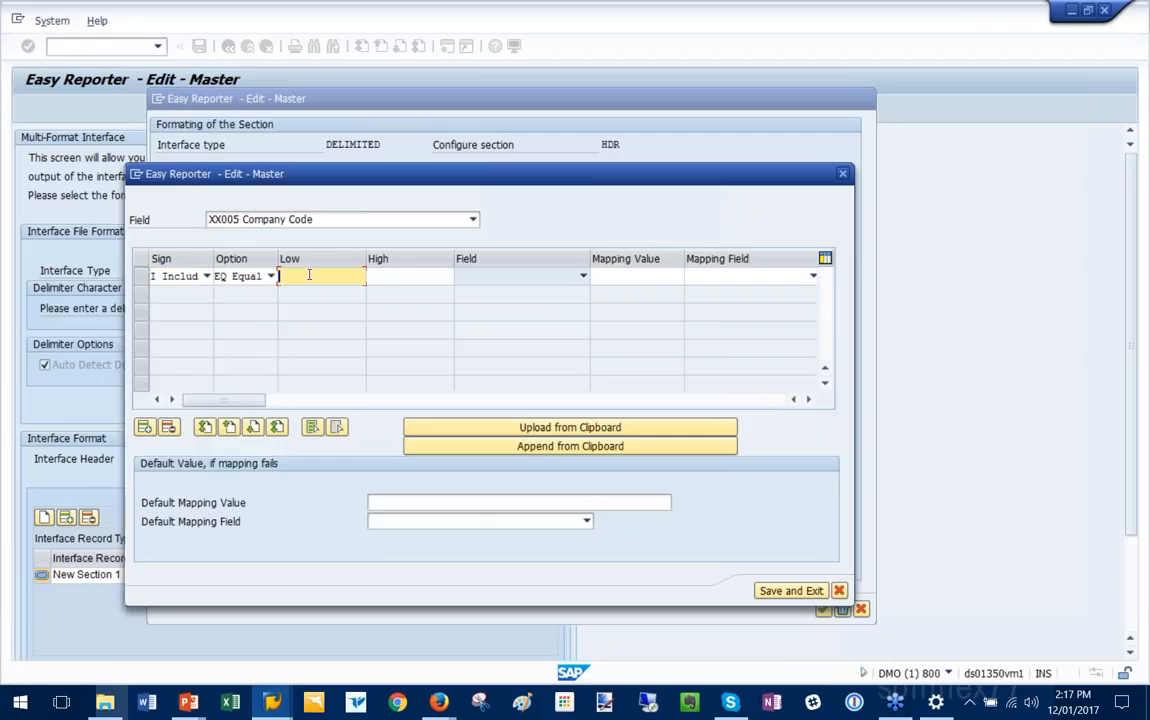
text(AU)
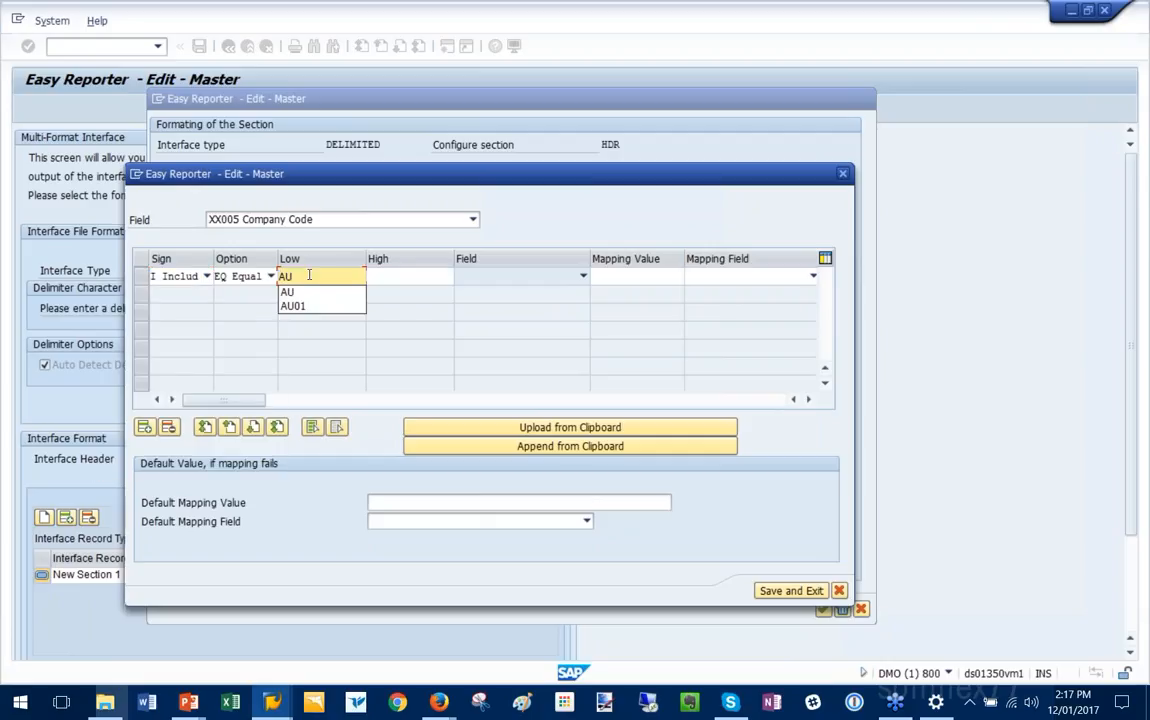
text(01)
click(626, 277)
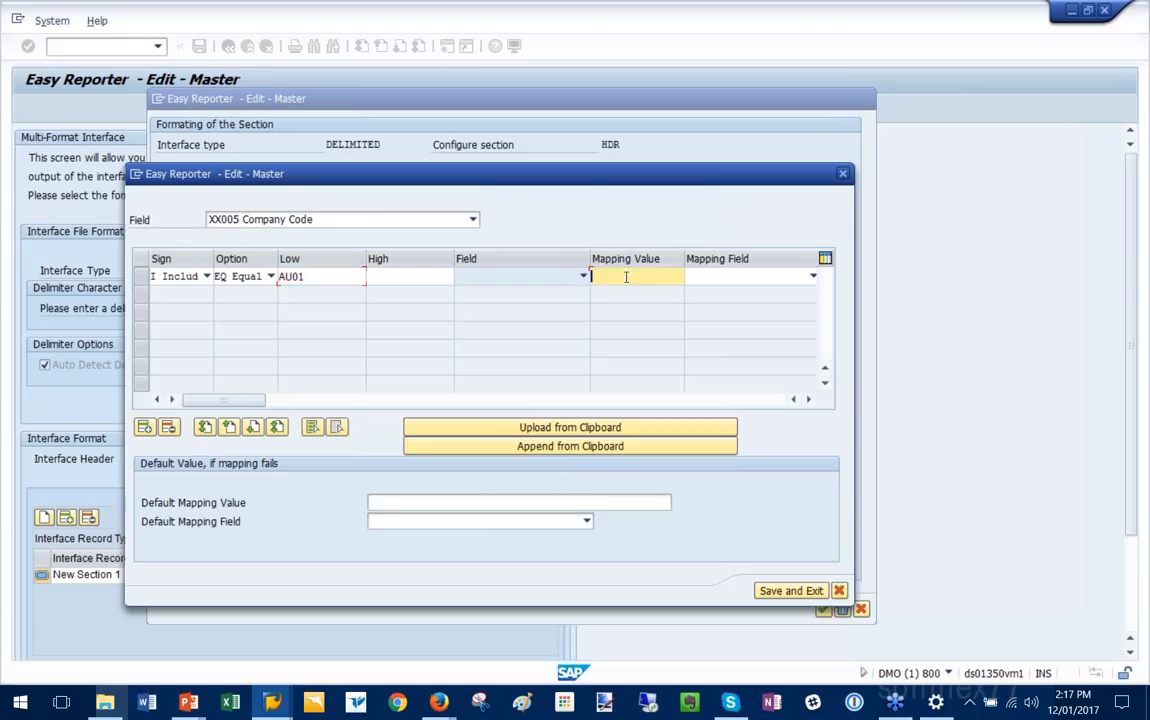
text(AU)
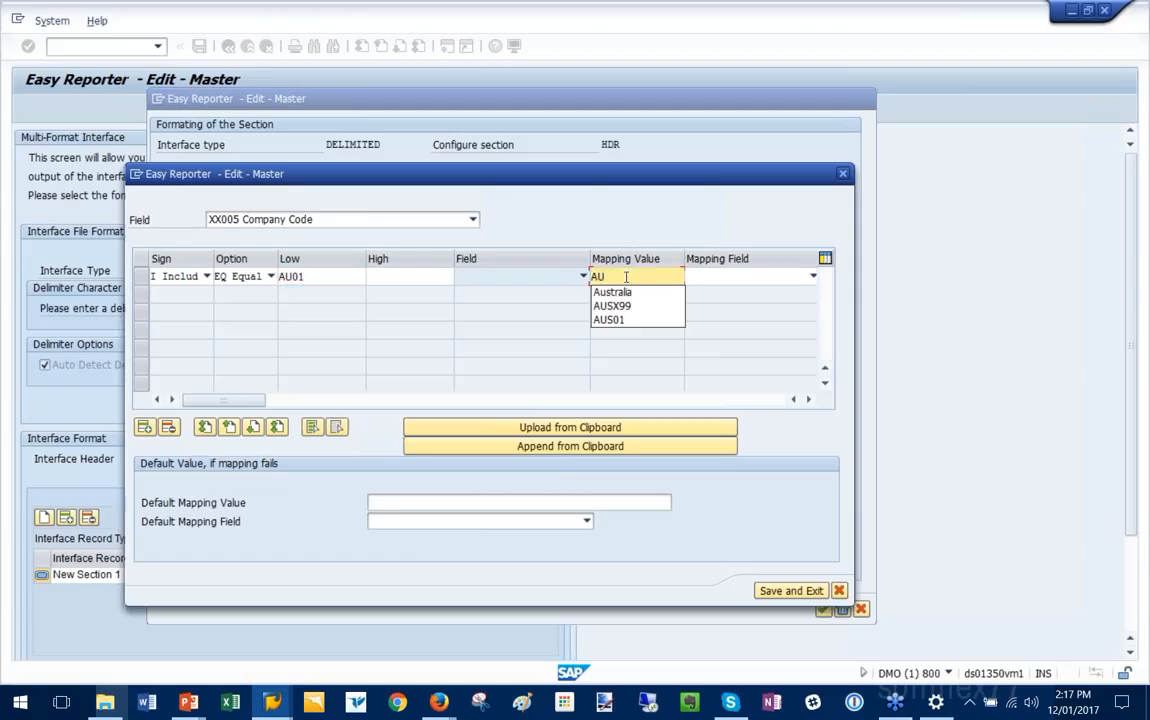
text(SX99)
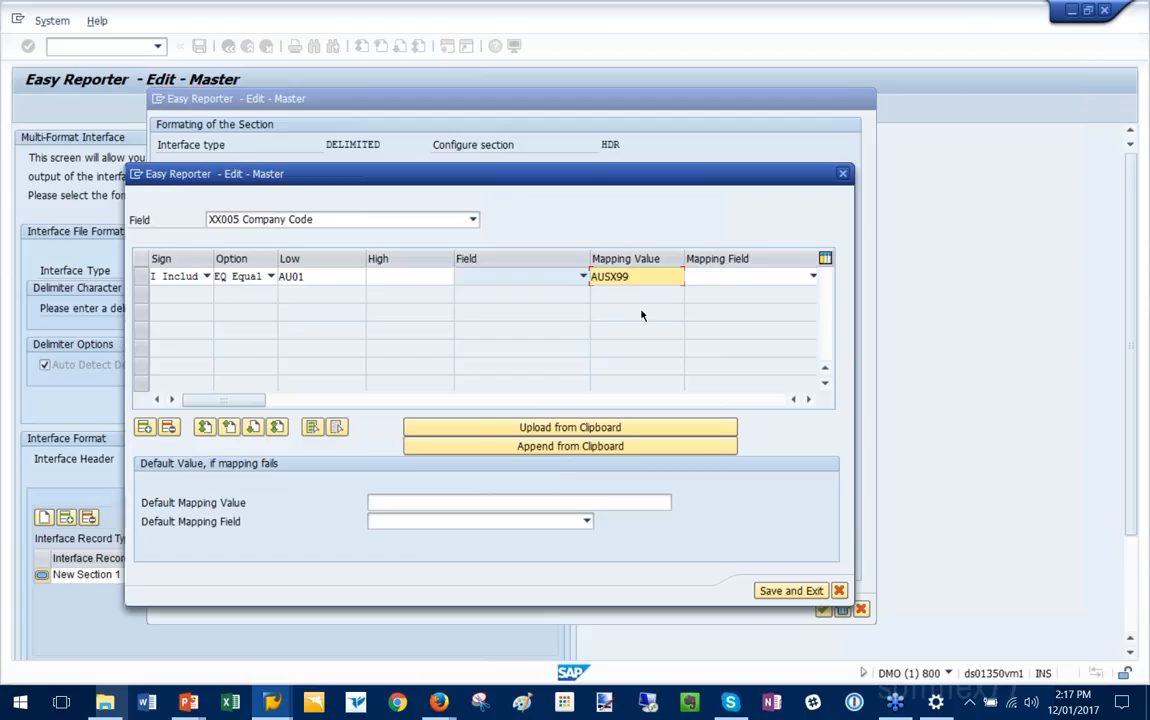
Set the default mapping value to AUSX77 for failed mappings and save the mapping
click(437, 502)
text(AUS)
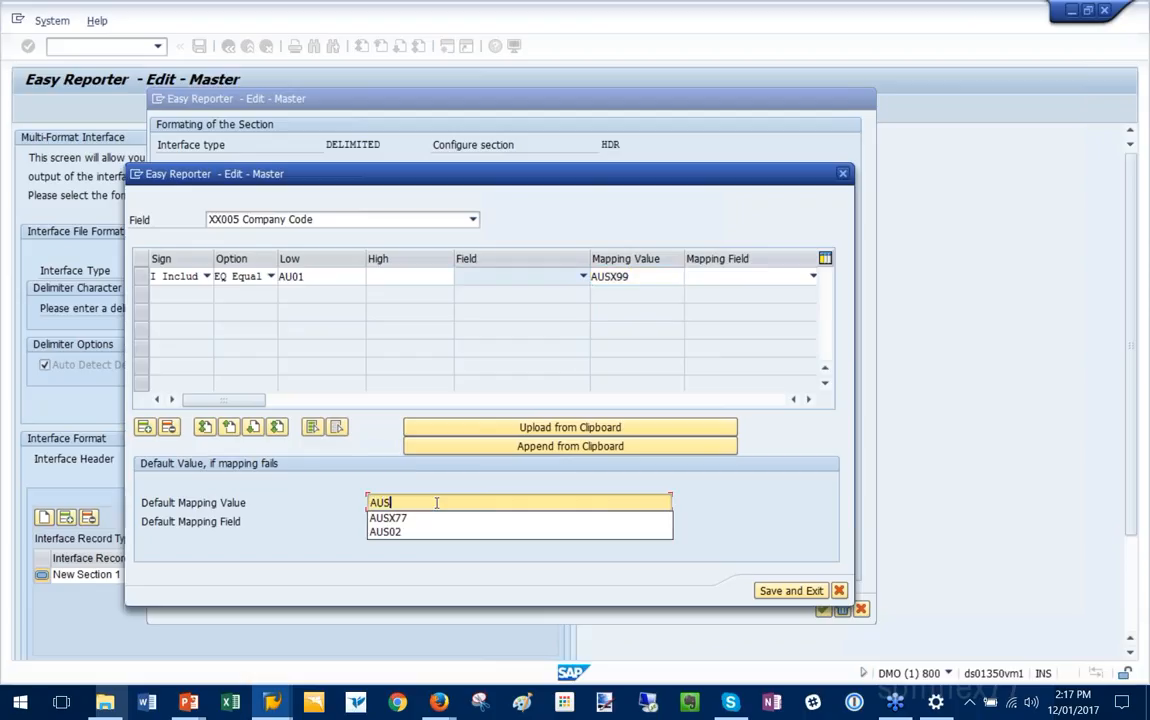
click(396, 519)
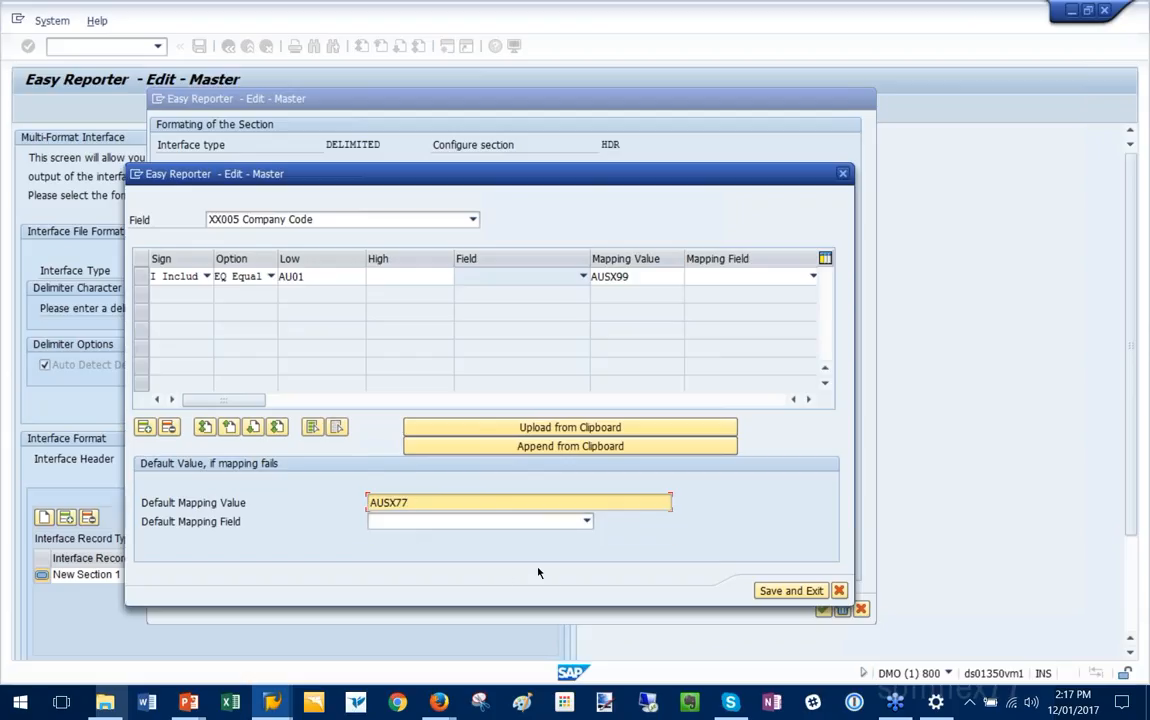
click(774, 594)
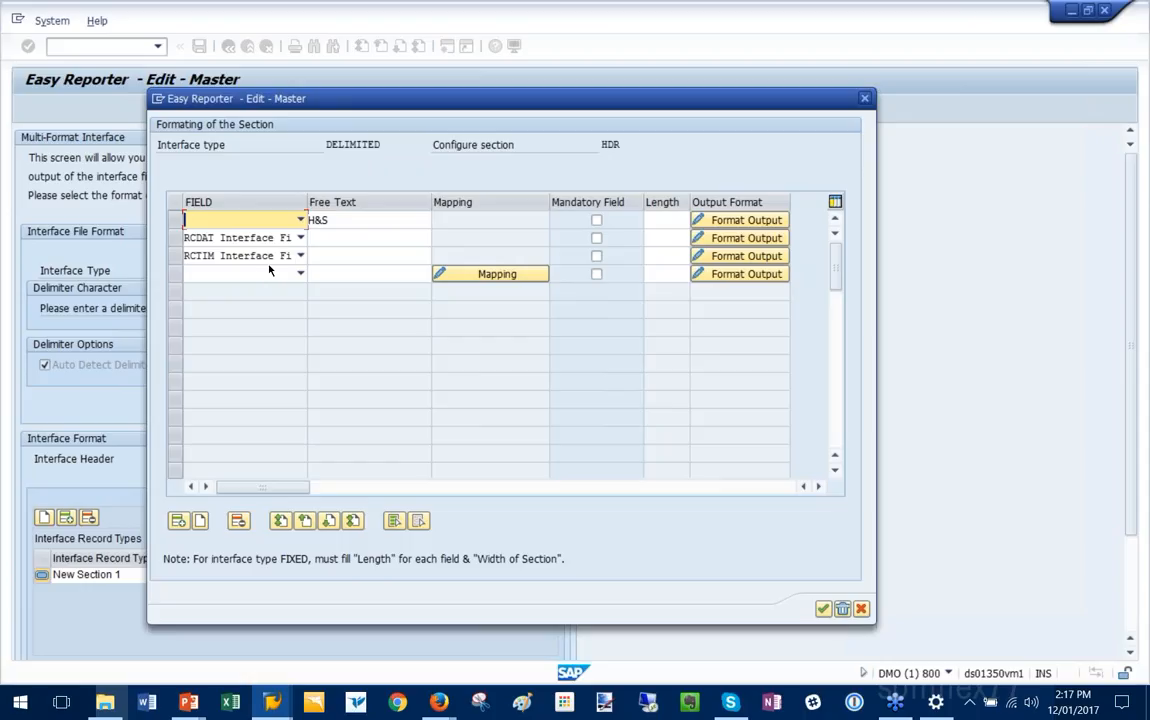
Set the date format mask of the header's RCDAT run date field to CCYYMMDD and accept the main header configuration
click(368, 240)
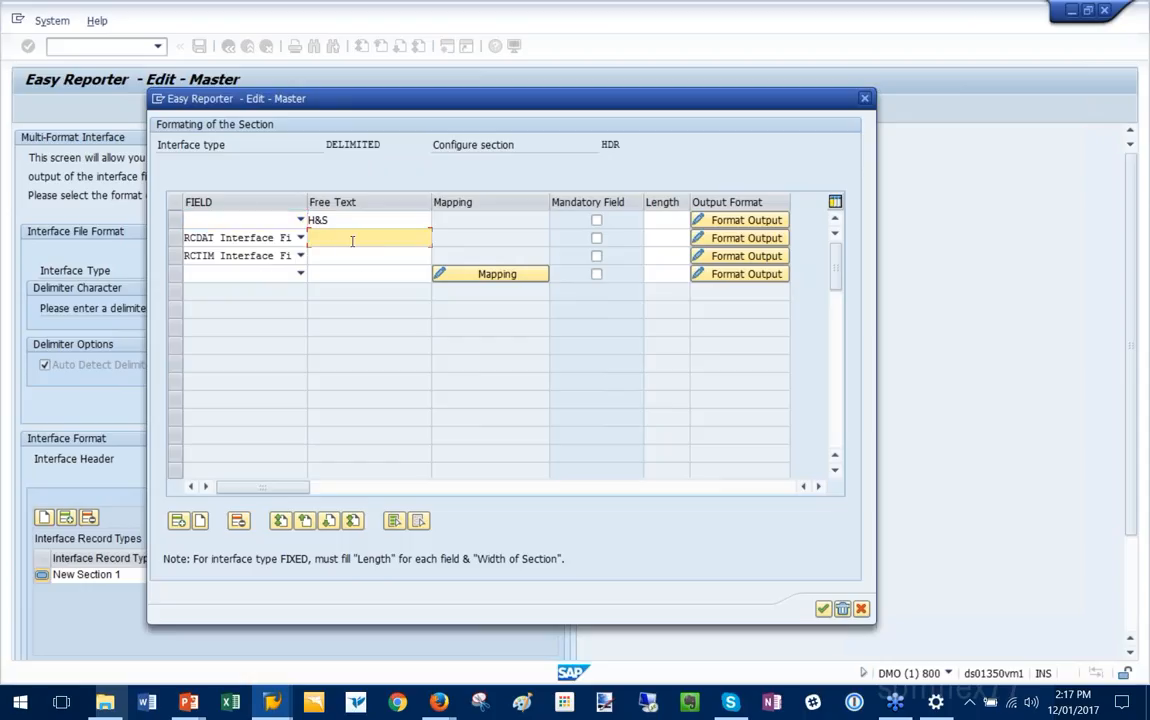
click(729, 243)
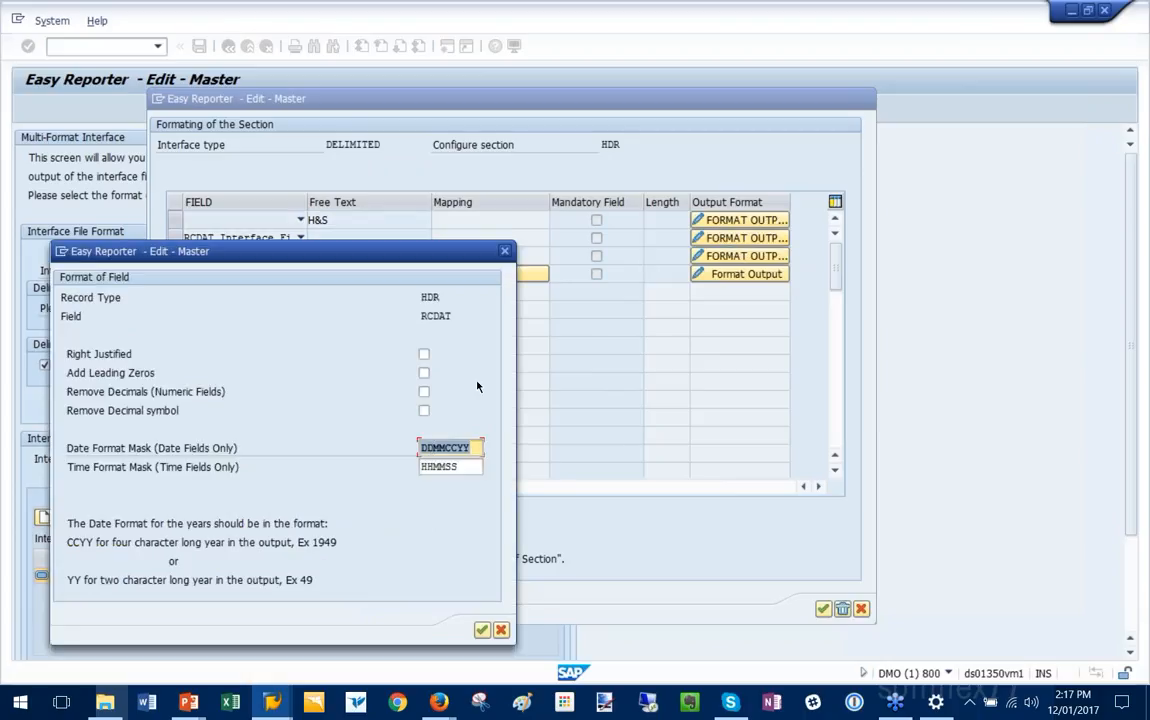
text(C)
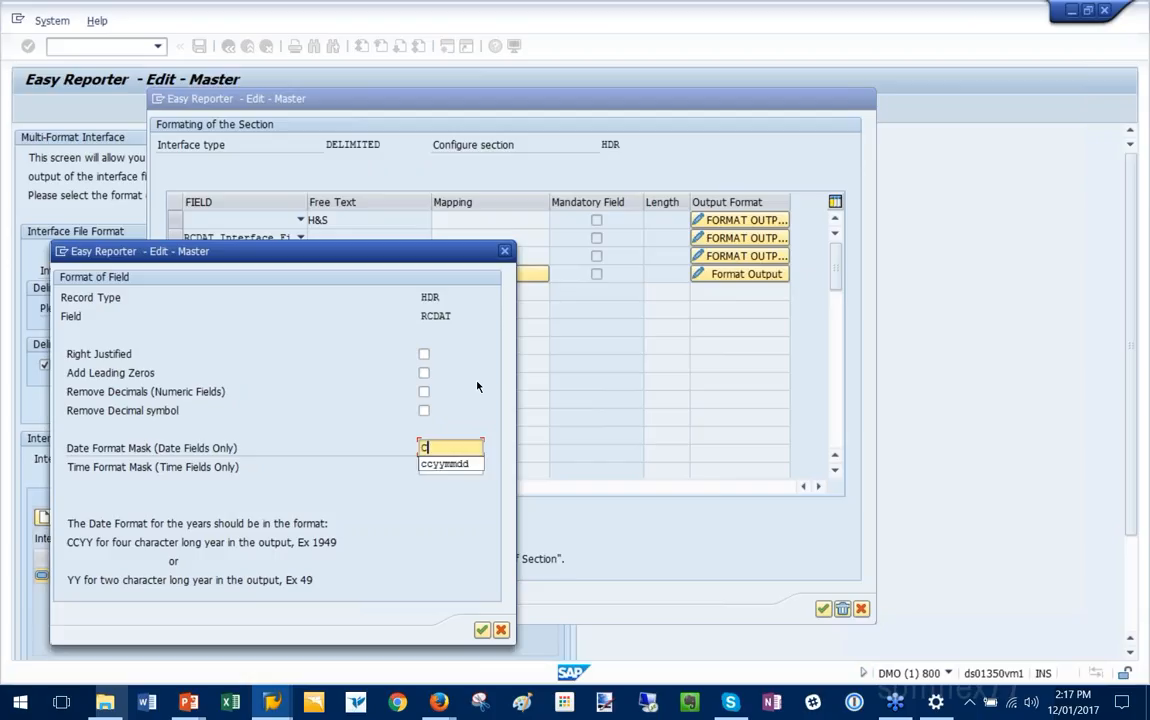
text(CYY)
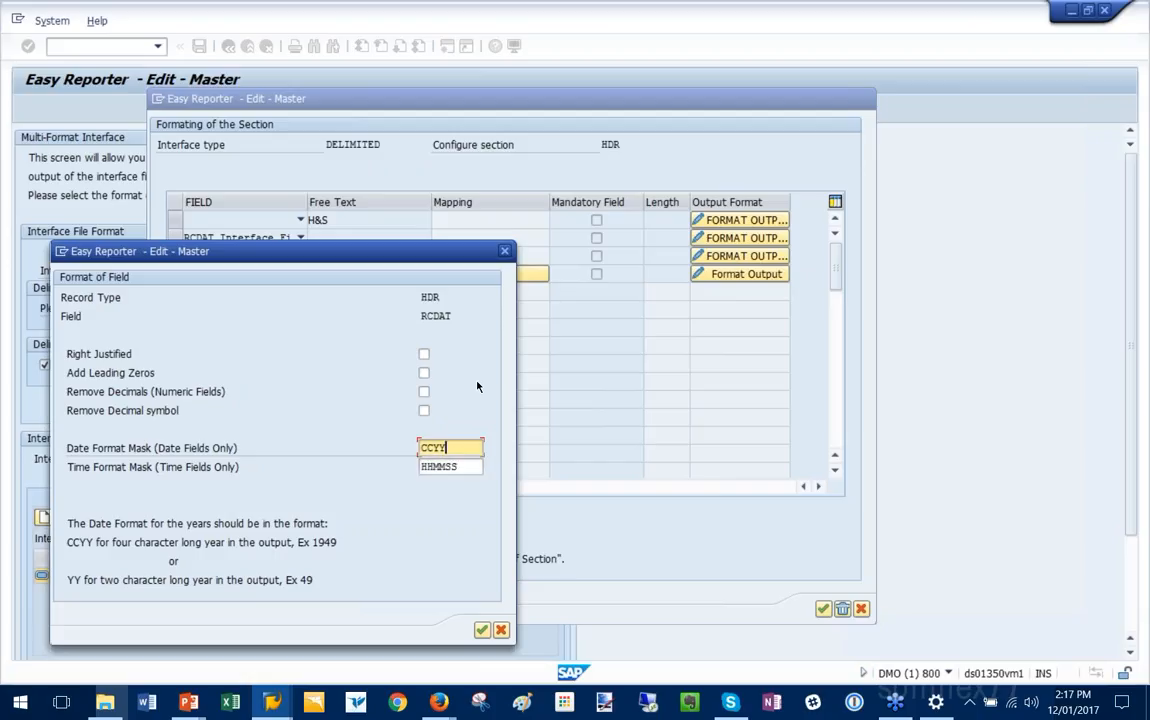
text(MMDD)
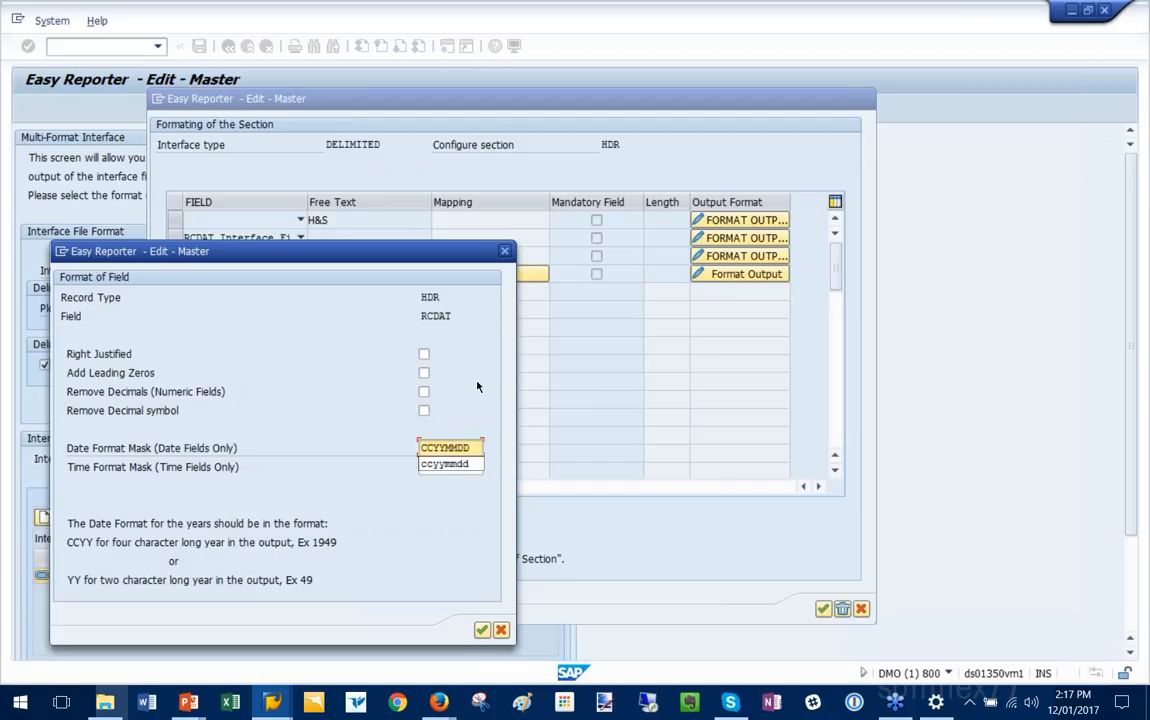
click(204, 460)
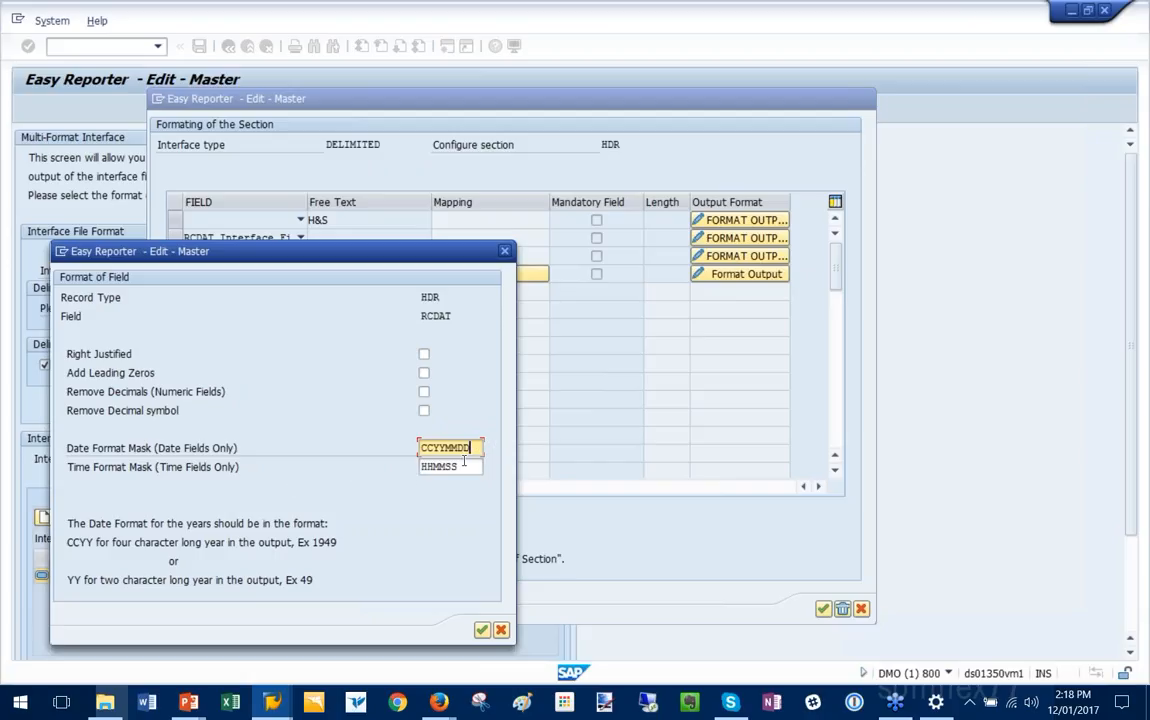
click(484, 631)
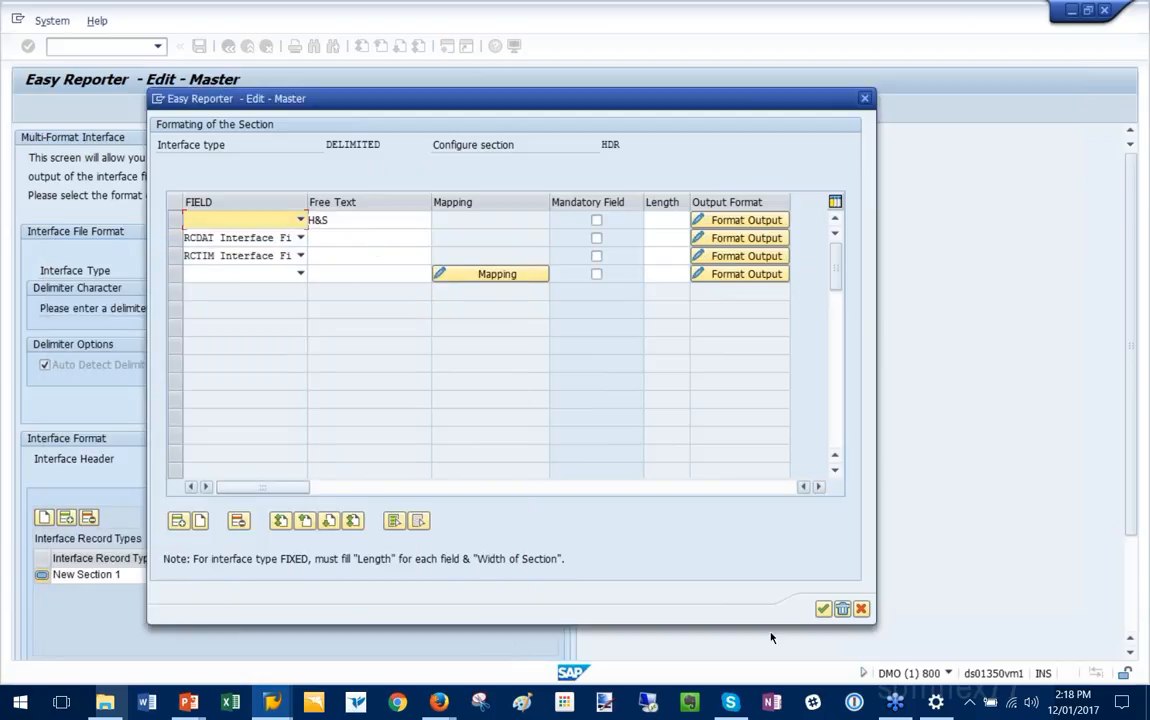
click(822, 609)
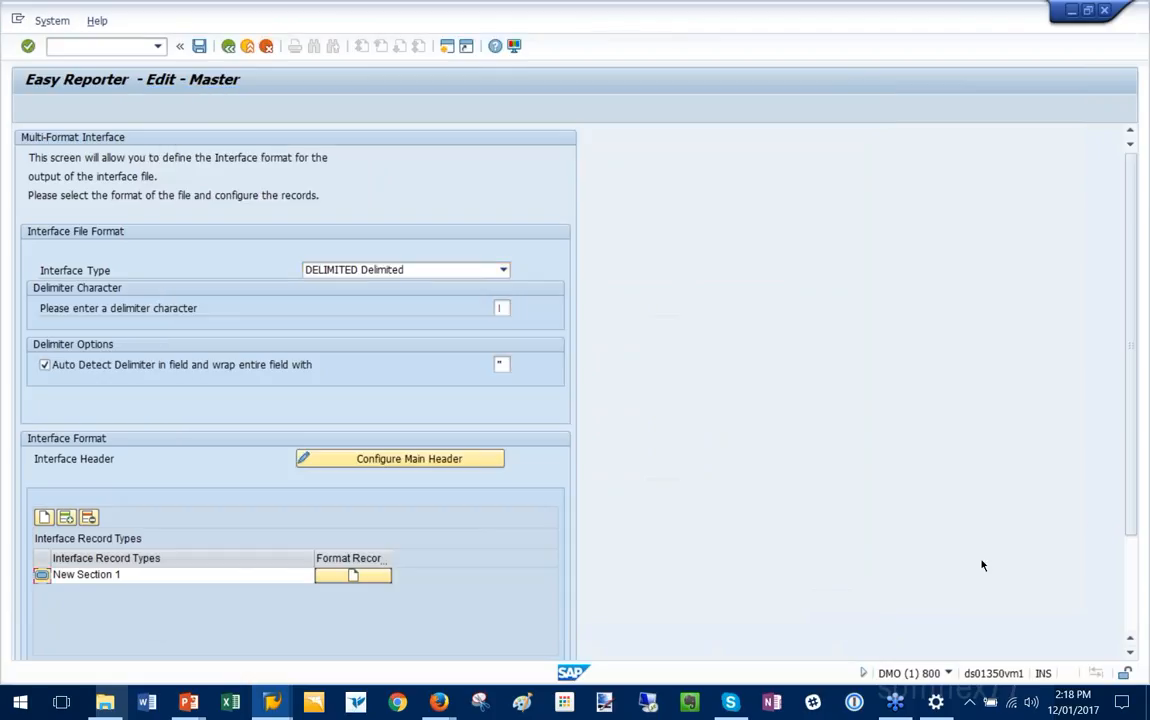
Add two more interface record types below New Section 1
drag(1127, 494, 1130, 585)
click(36, 446)
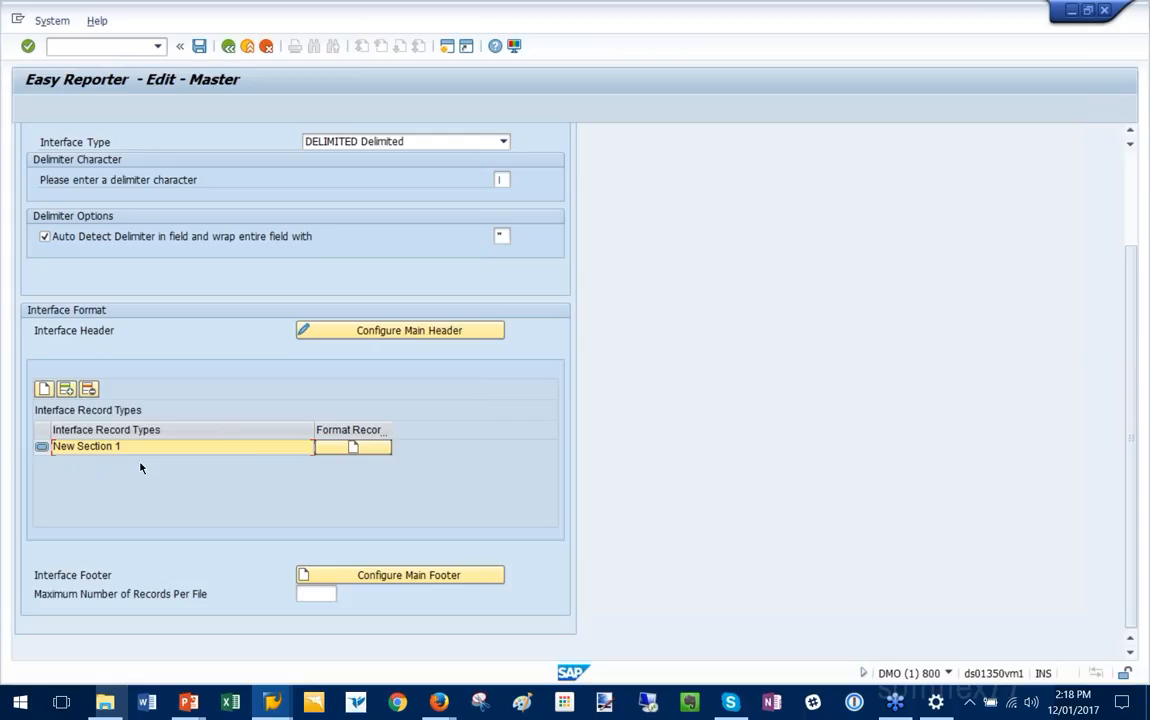
click(44, 388)
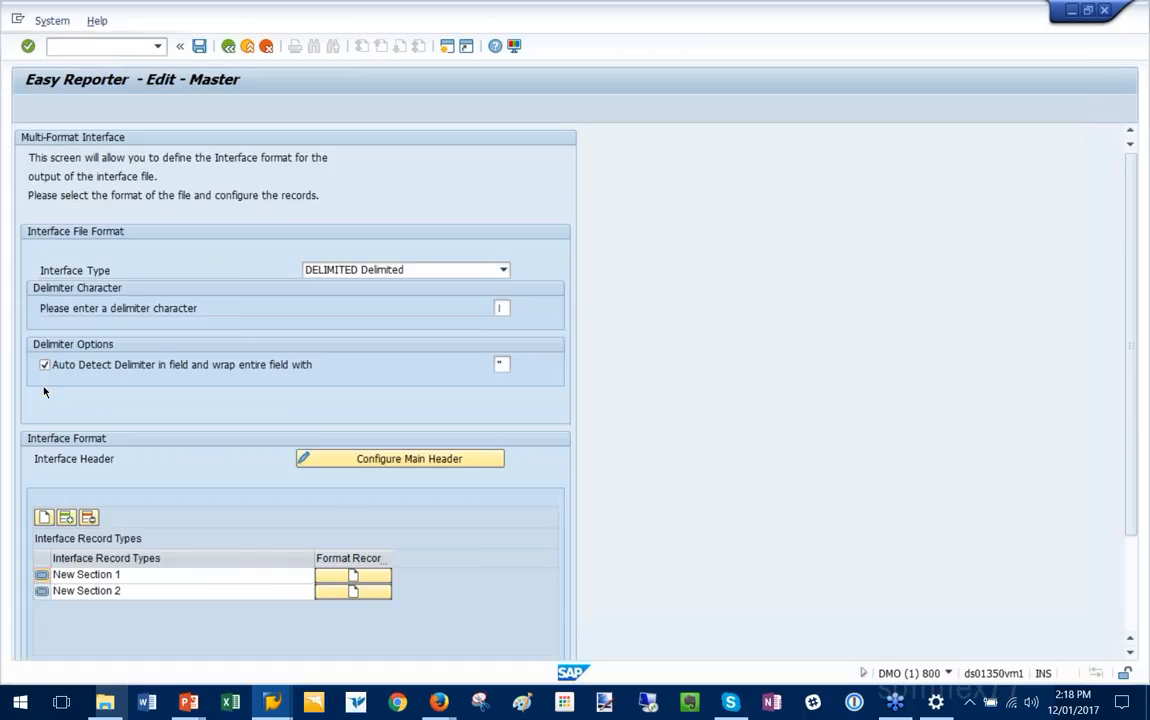
click(44, 517)
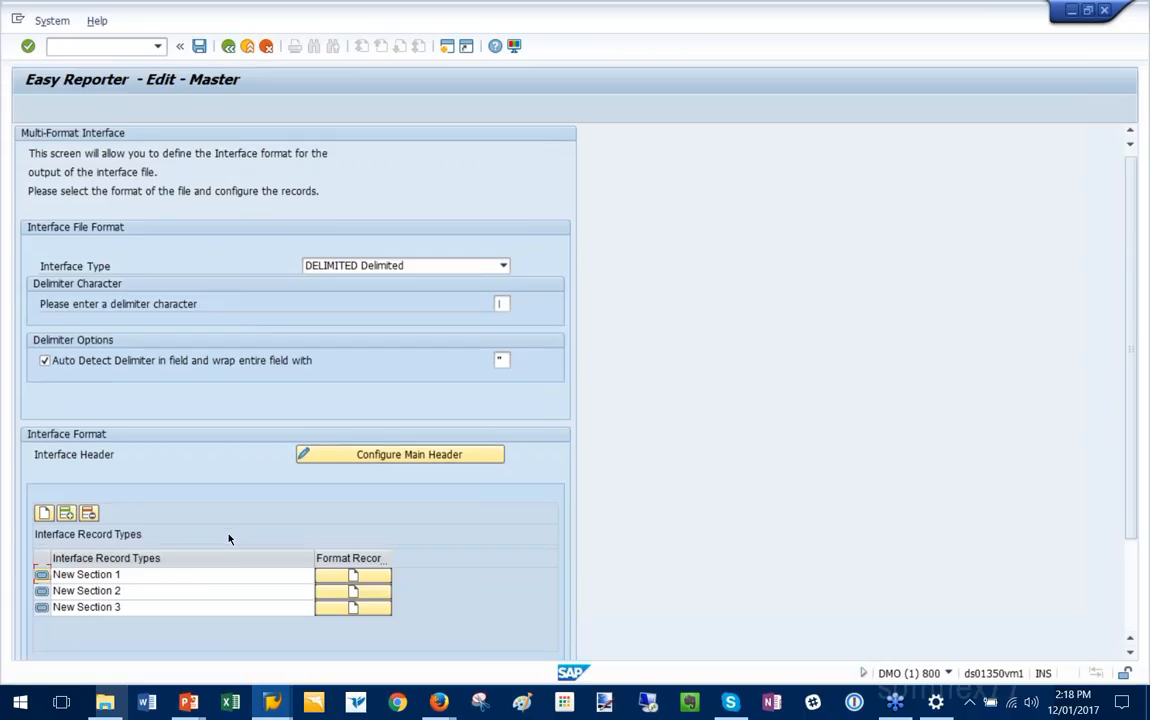
Rename the three interface record types as Master, FirstAid and EmergencyAddress
click(1130, 620)
drag(122, 446, 53, 446)
text(Master)
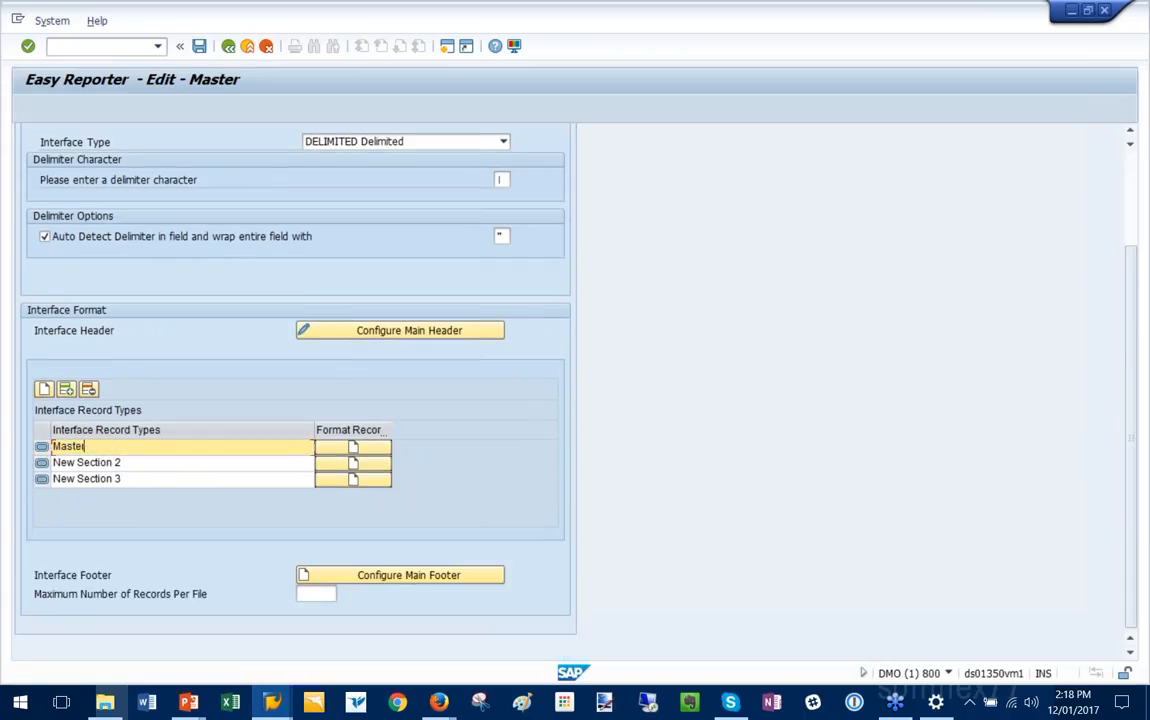
click(161, 466)
text(Firs)
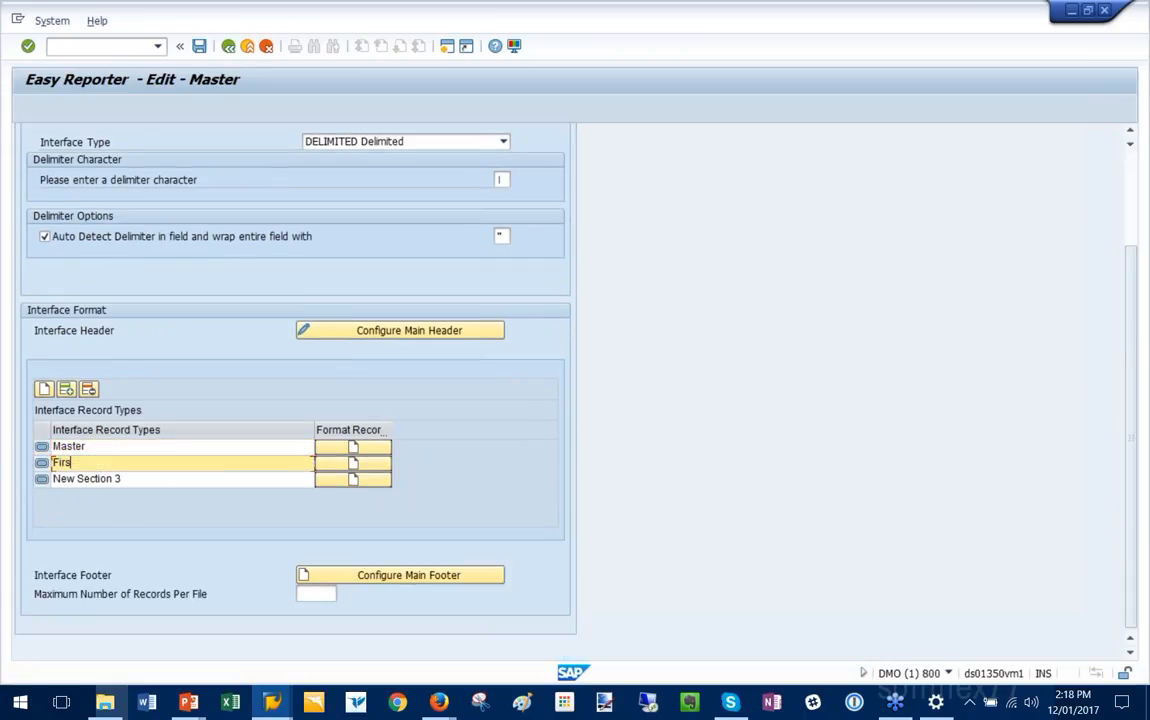
text(tAid)
click(172, 479)
text(Emergen)
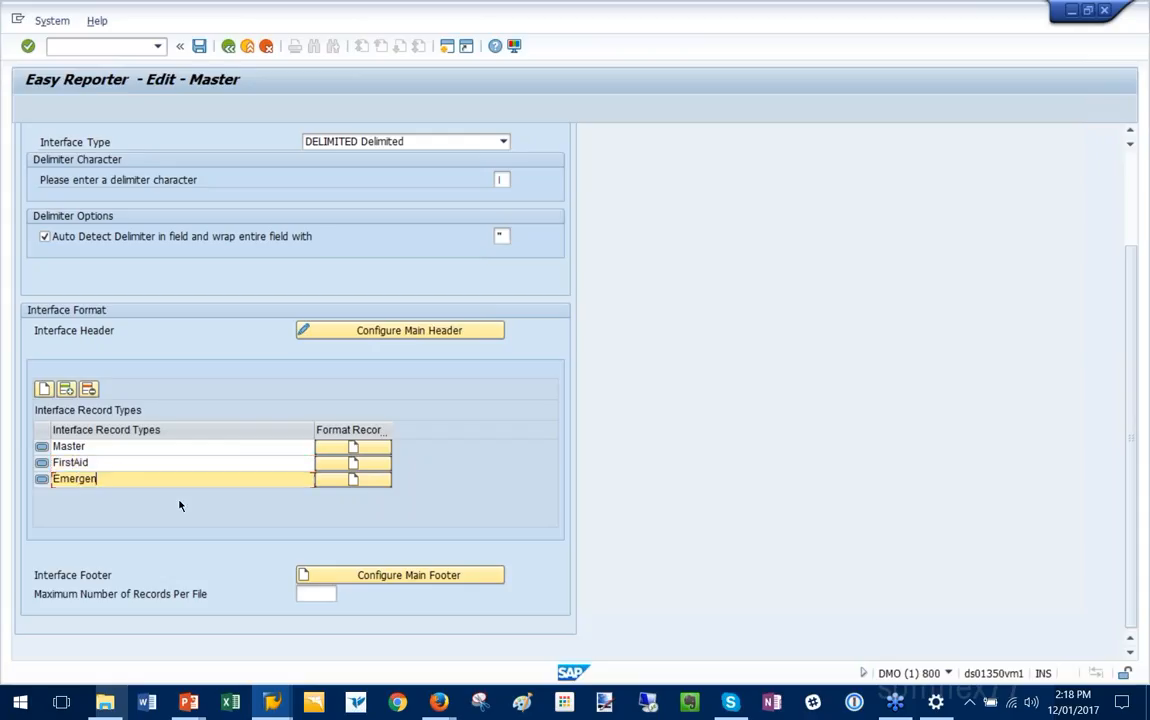
text(cyAddress)
Open the body configuration of the Master record type and enter MSTR as free text in the first row
click(288, 447)
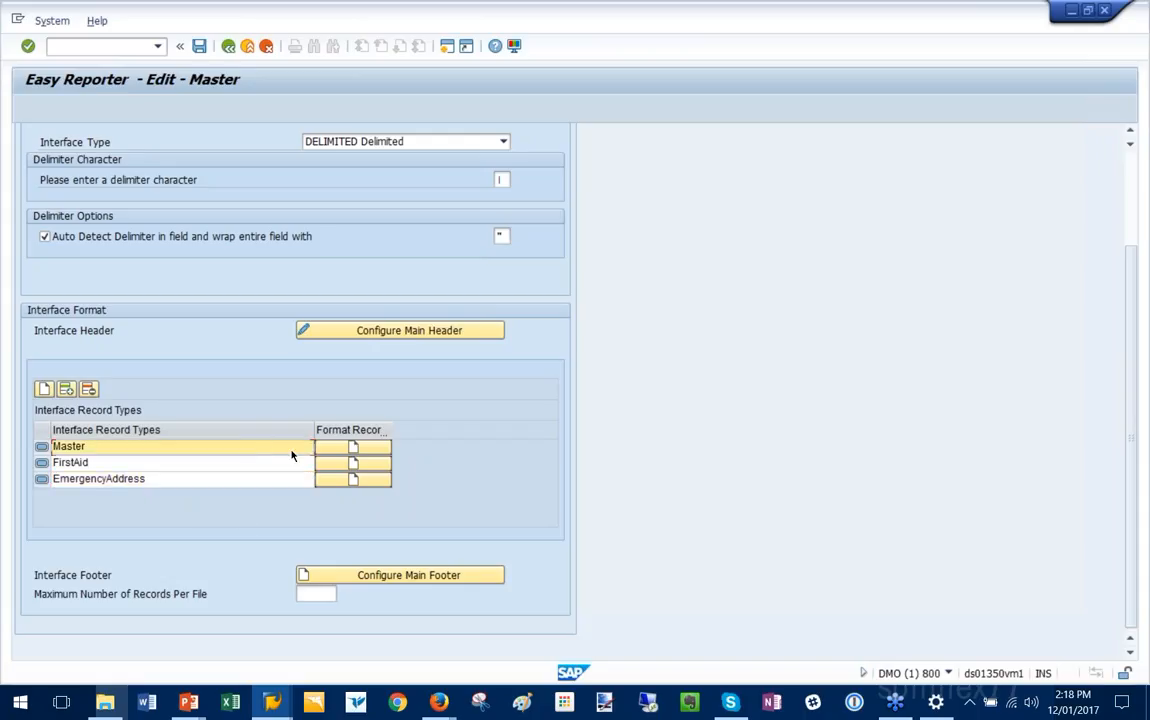
click(355, 452)
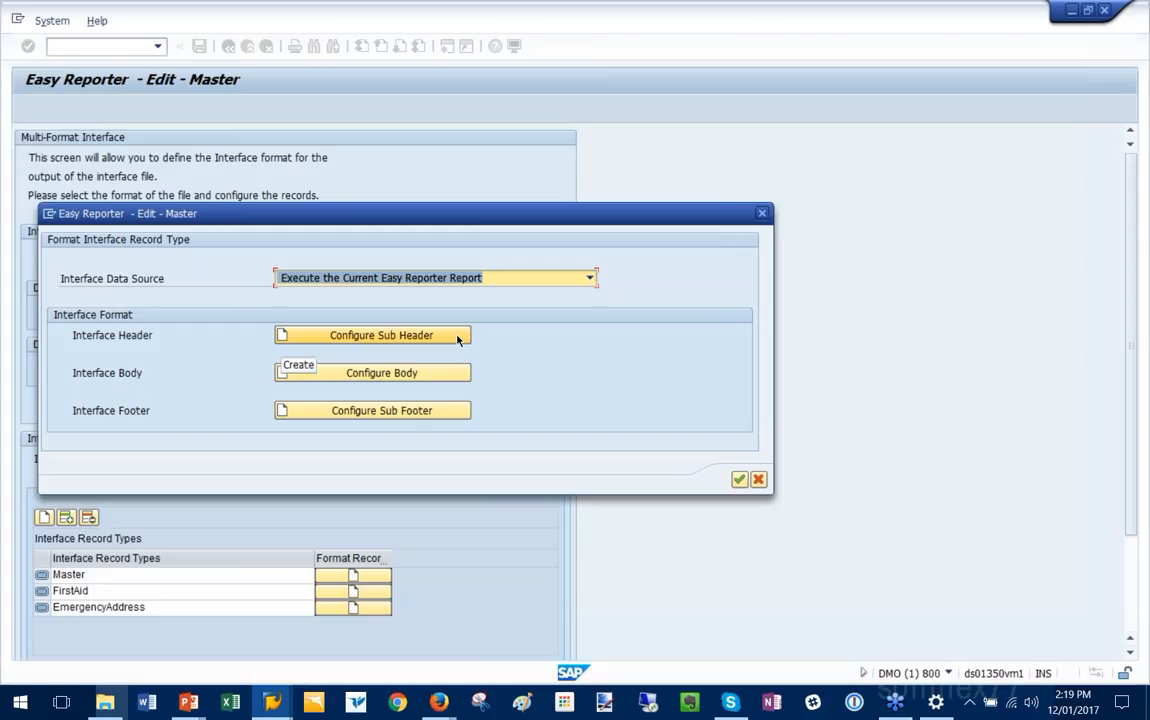
click(405, 378)
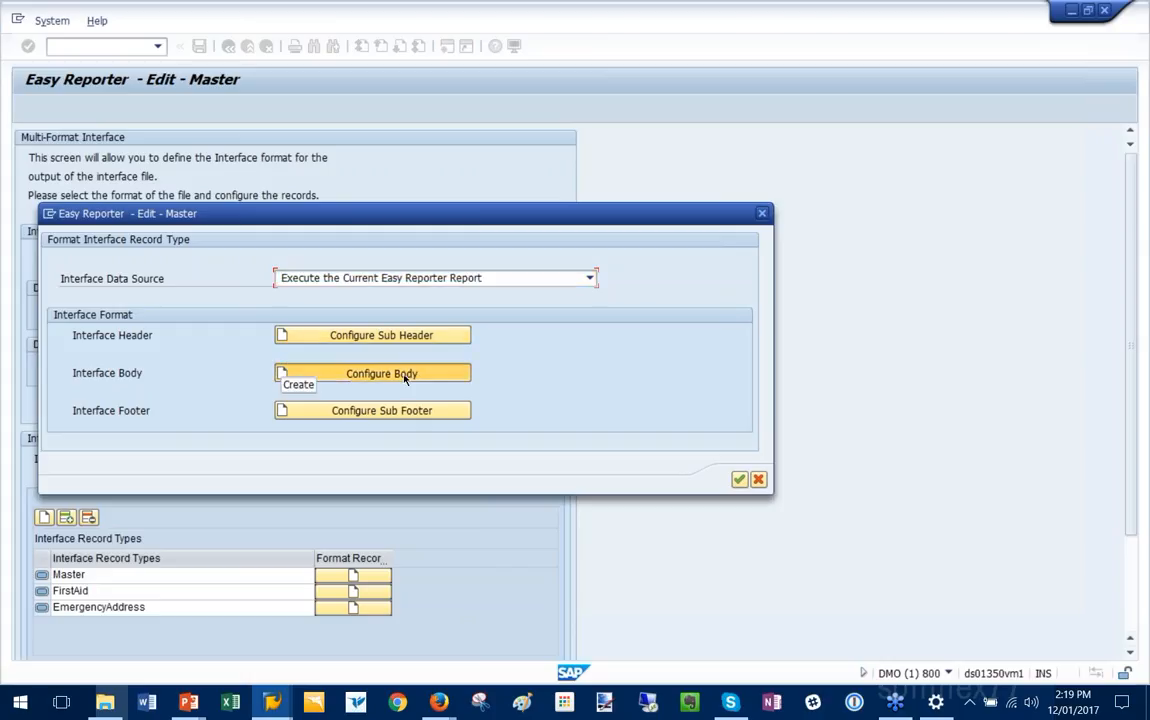
click(405, 374)
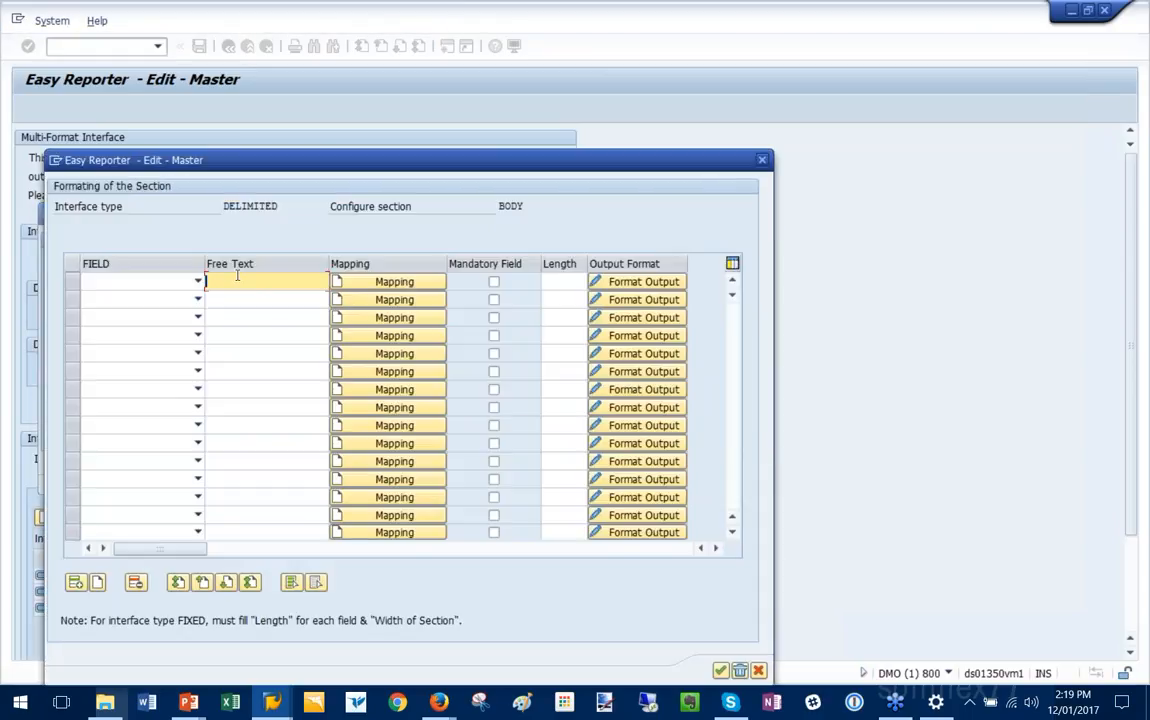
text(MSTR)
Add the fields XX001 Employee No., XX002 Employee Name and XX003 Date of Birth as the body's second to fourth rows
click(194, 302)
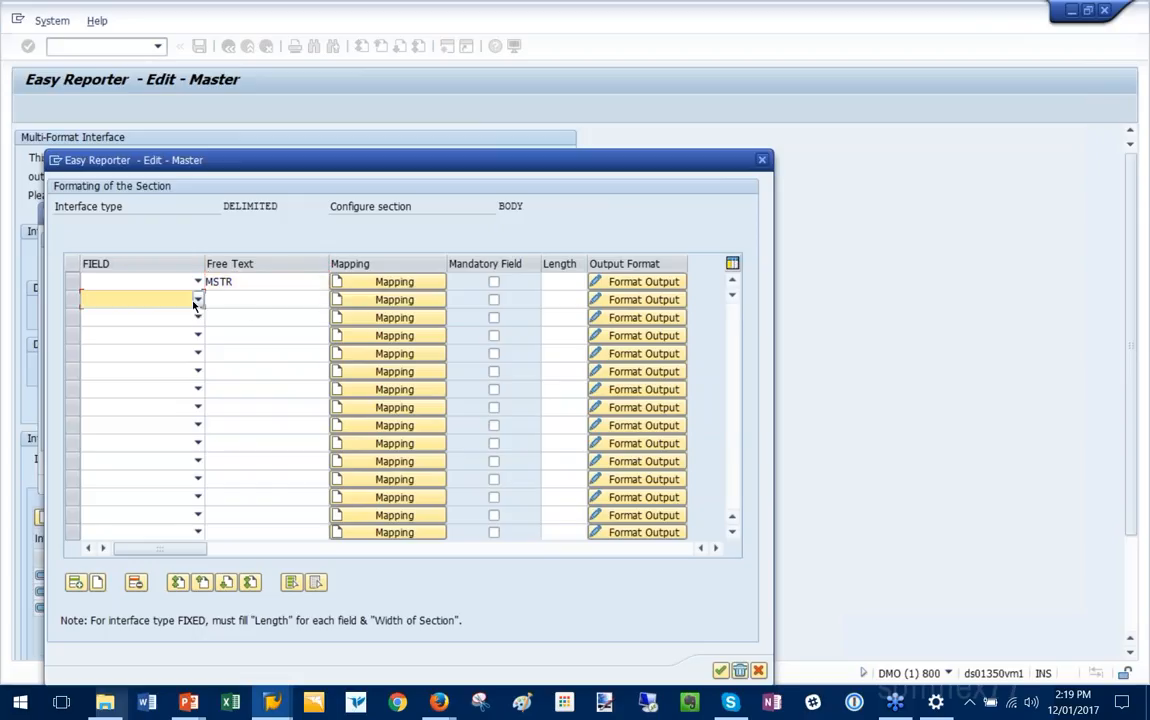
click(194, 304)
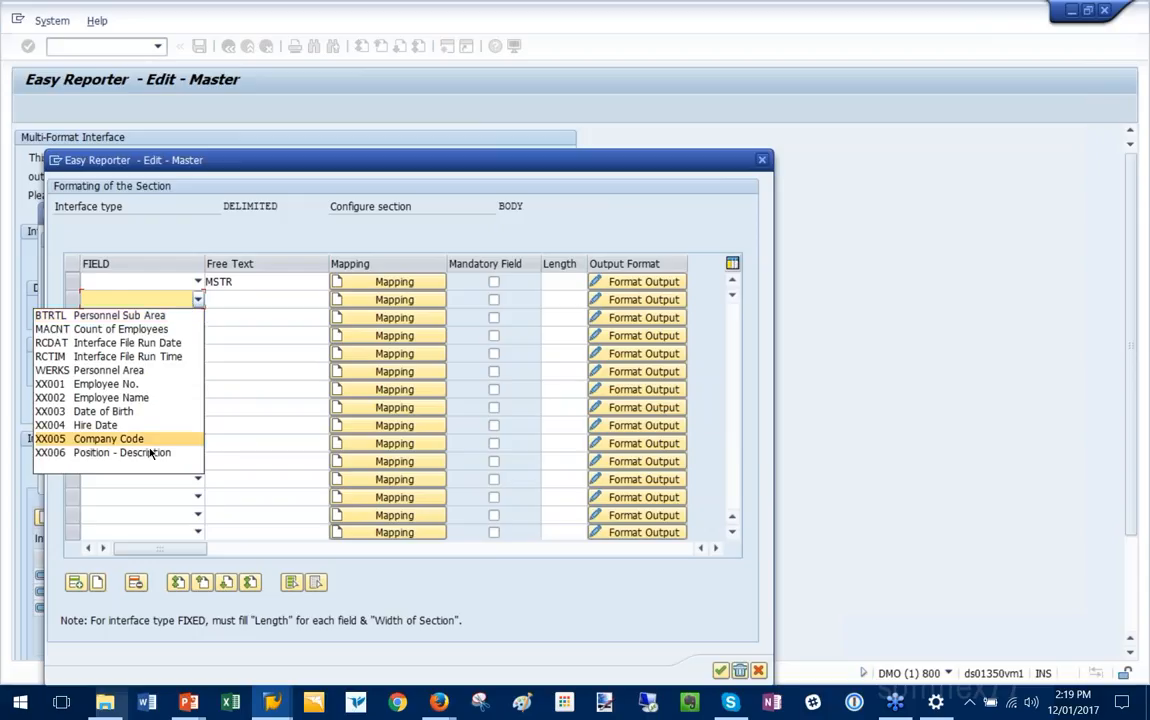
click(140, 383)
click(174, 324)
click(198, 317)
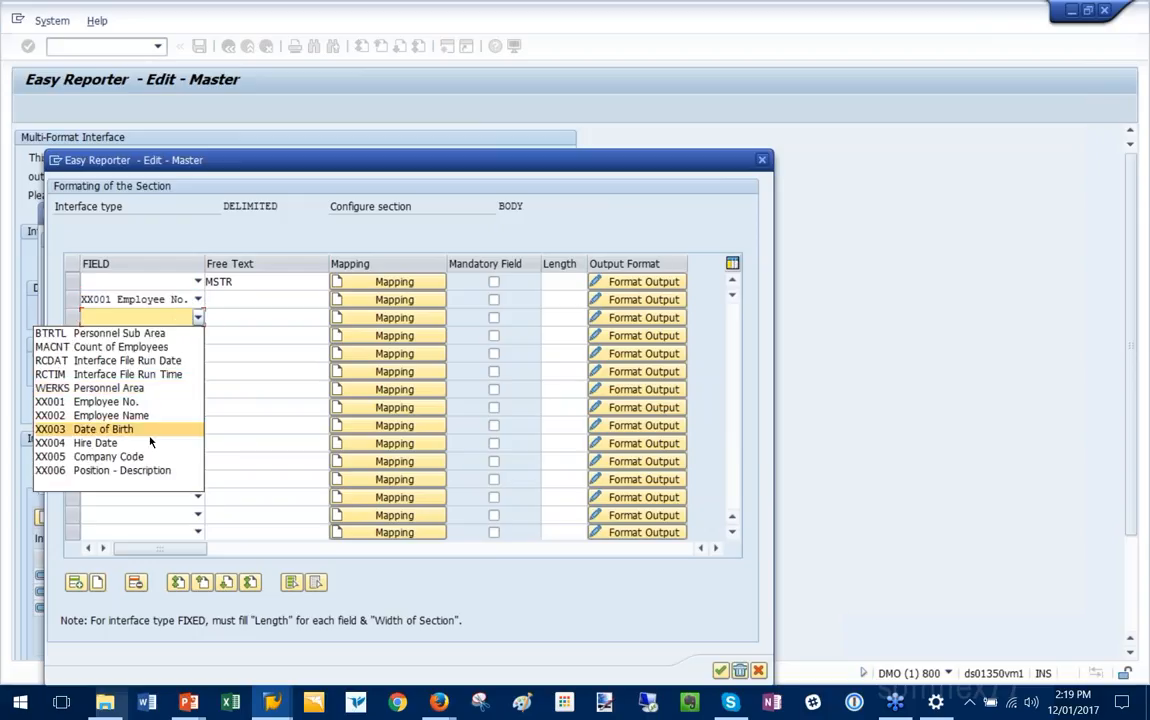
click(140, 416)
click(198, 336)
click(140, 404)
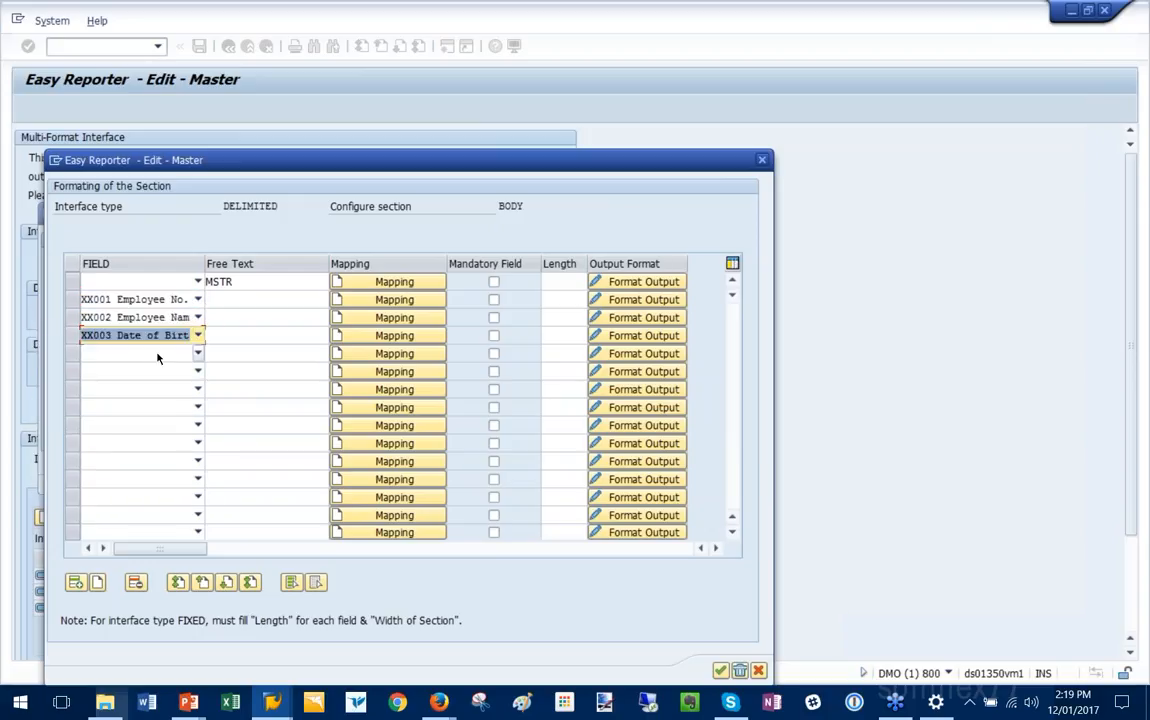
Add XX004 Hire Date and XX006 Position - Description as the body's fifth and sixth rows, marking the position field as mandatory
click(198, 353)
click(140, 477)
click(198, 371)
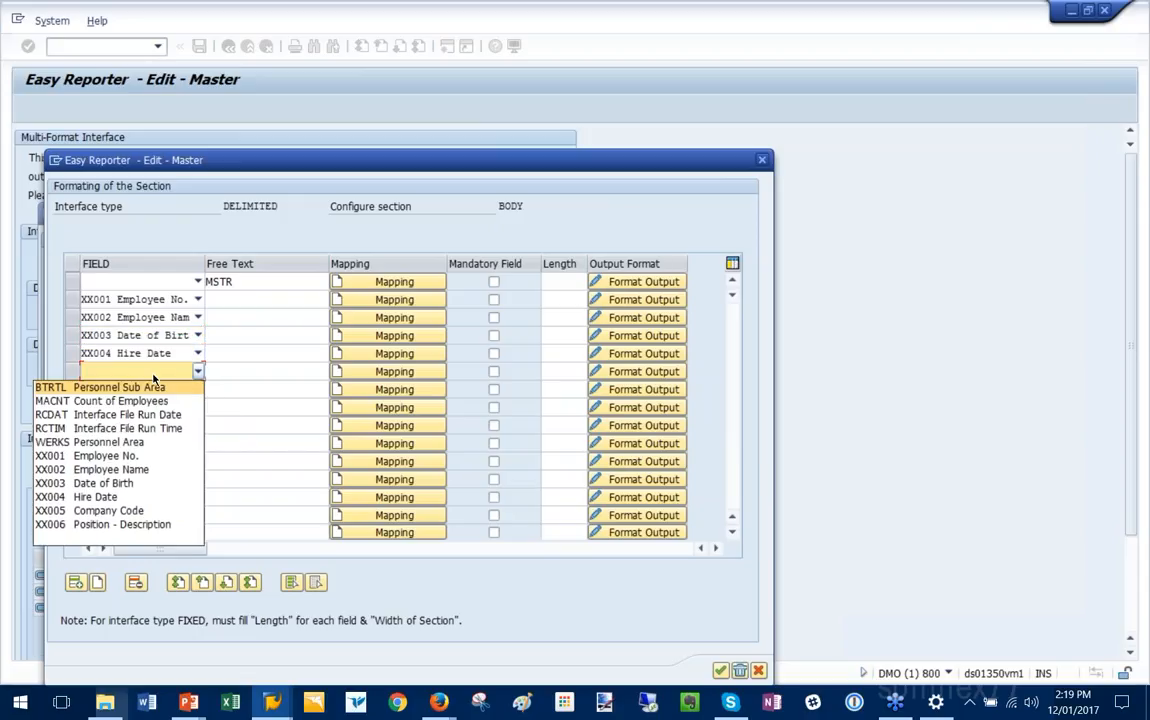
click(122, 524)
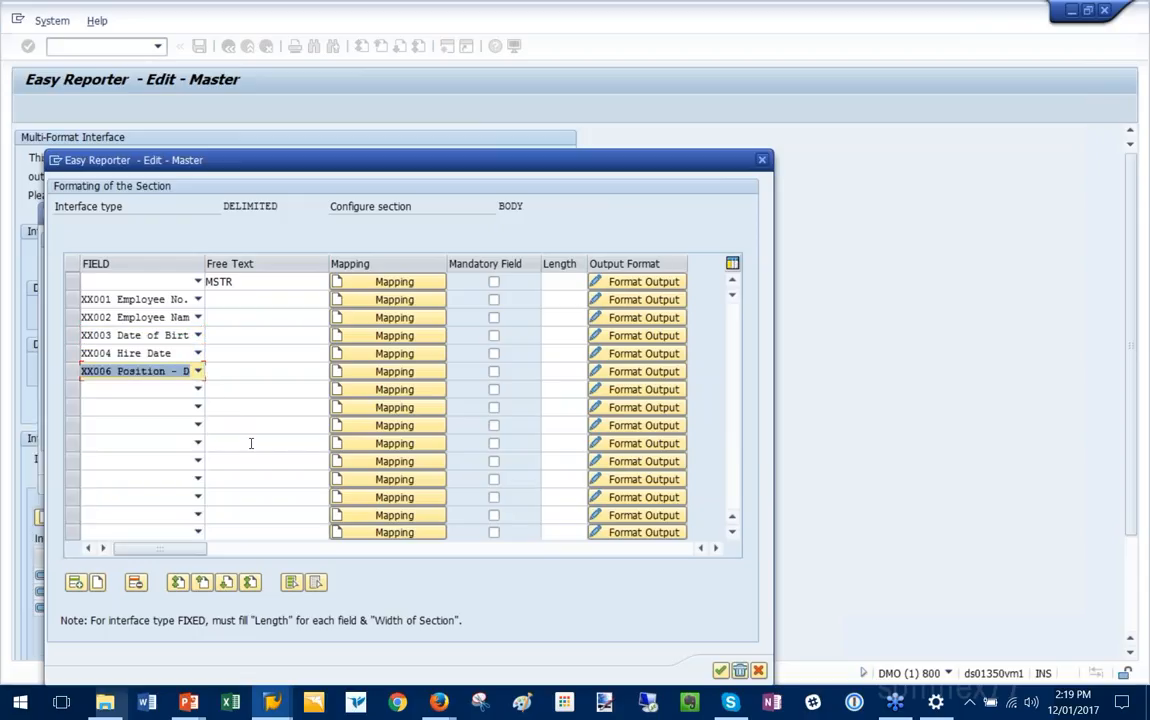
click(237, 371)
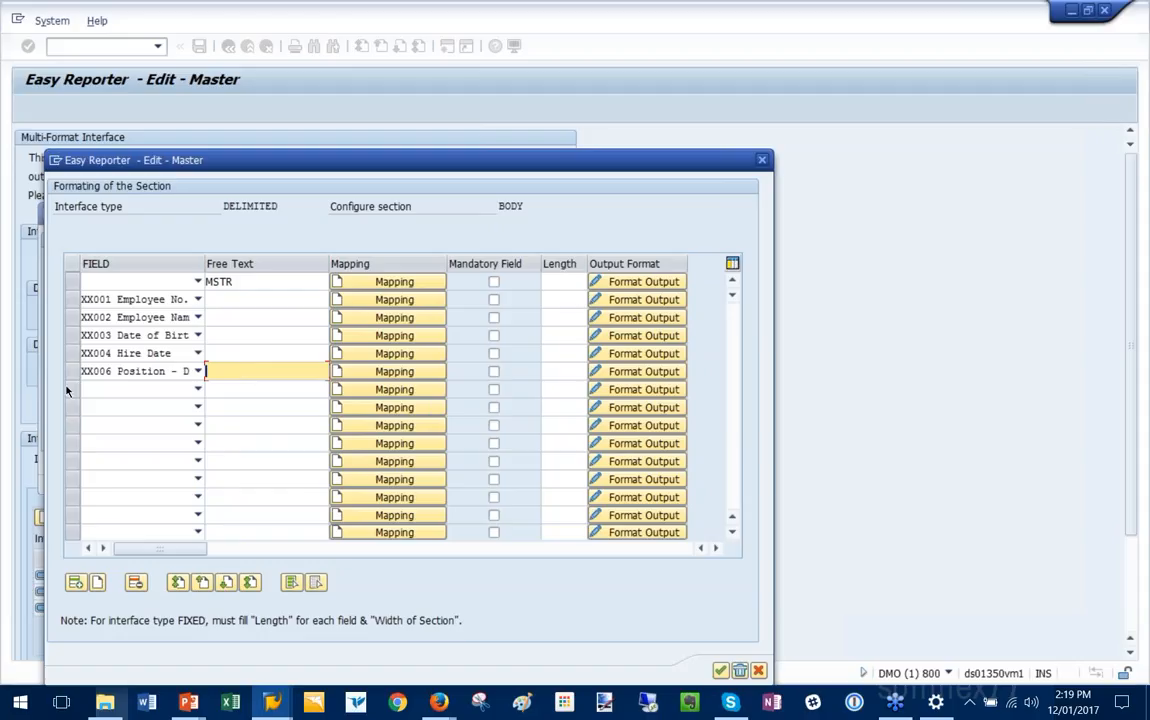
click(493, 371)
click(546, 369)
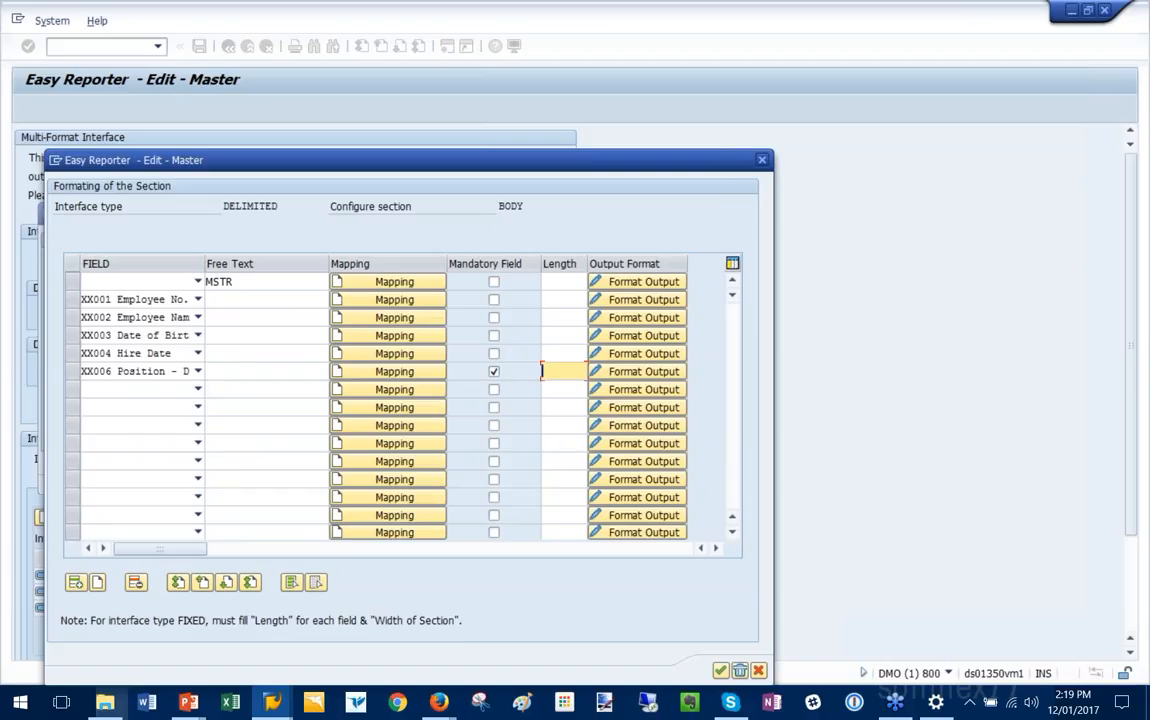
Set the date format mask to ccyymmdd for the Date of Birth and Hire Date fields and save the Master record type
click(556, 338)
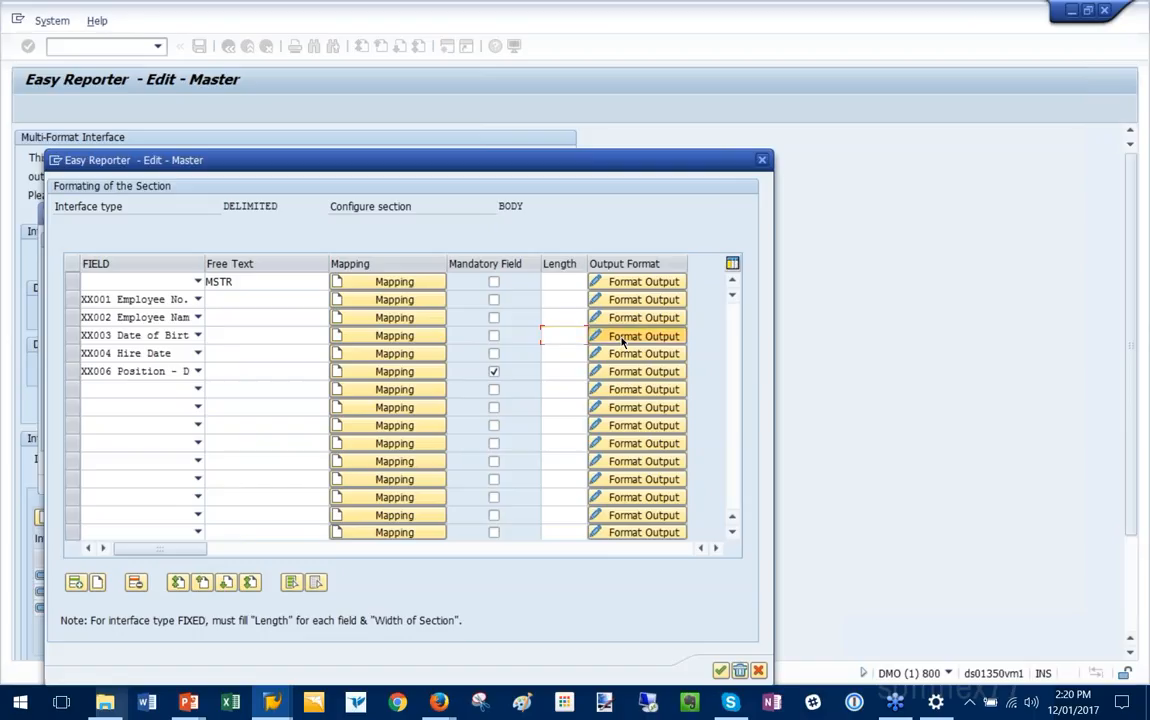
click(628, 337)
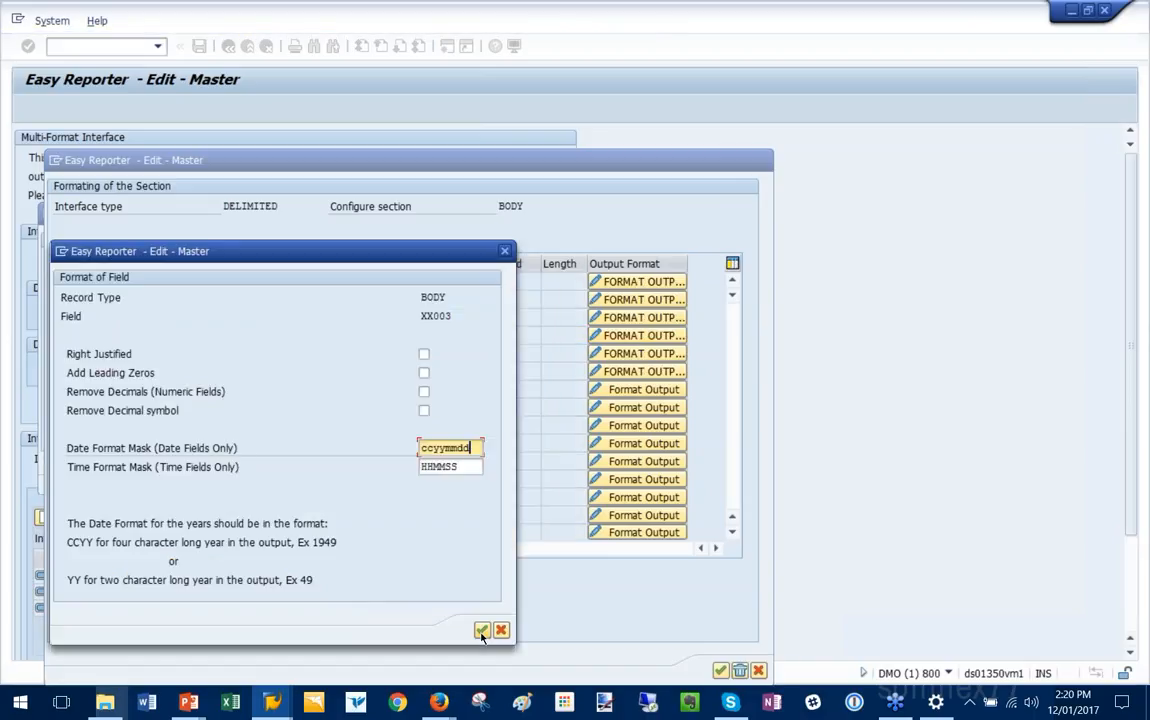
click(481, 631)
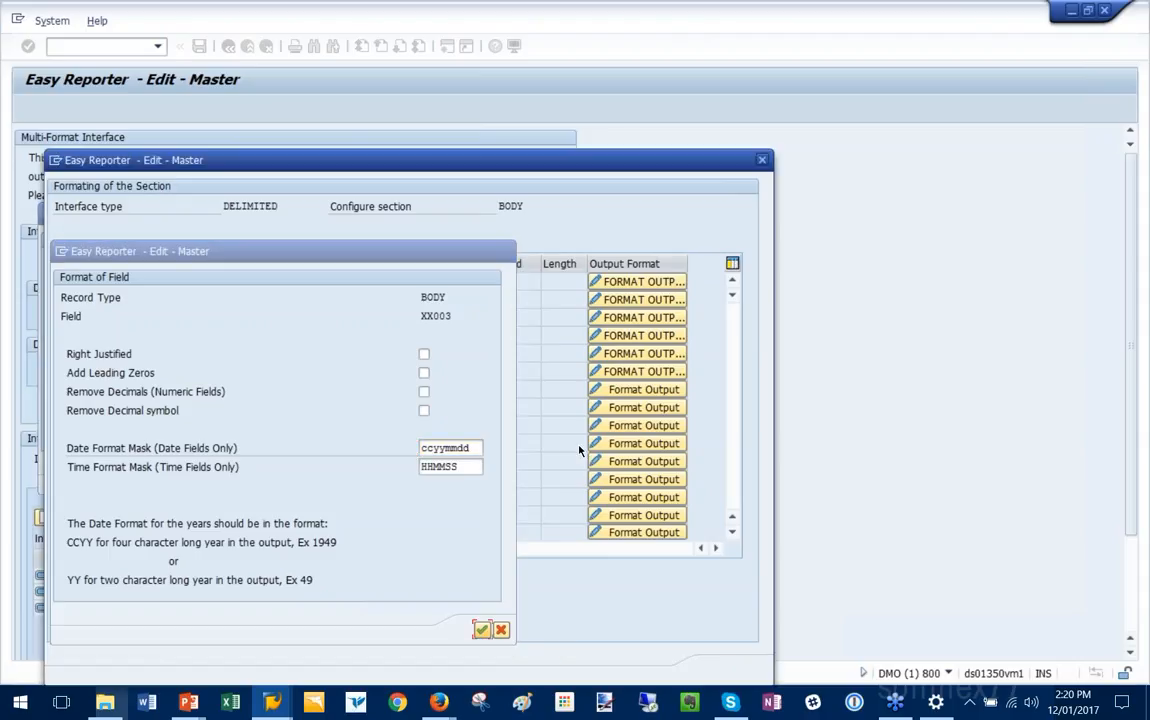
click(619, 356)
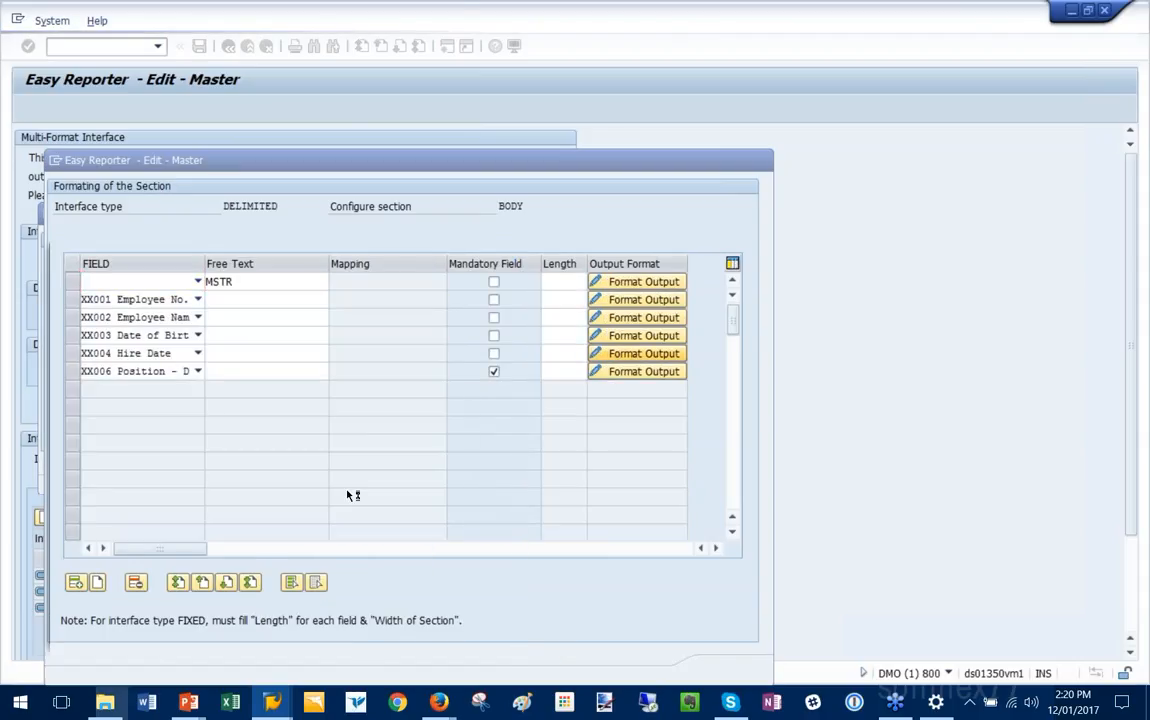
drag(420, 448, 476, 448)
text(ccyymmdd)
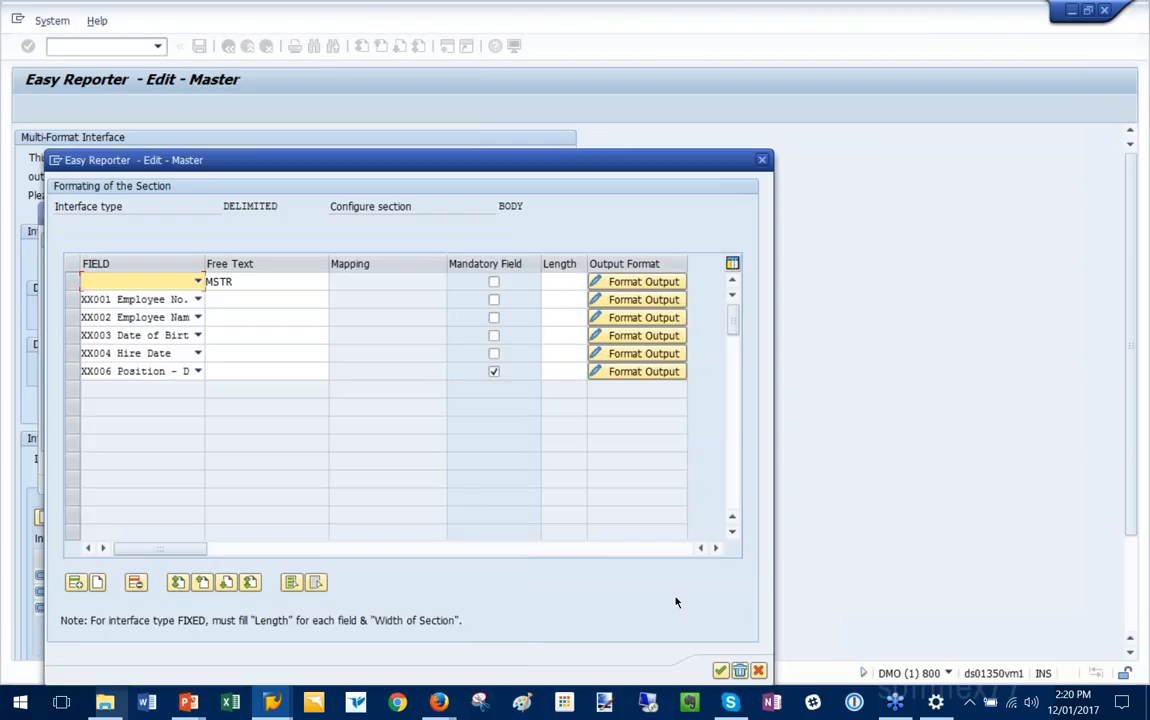
click(720, 670)
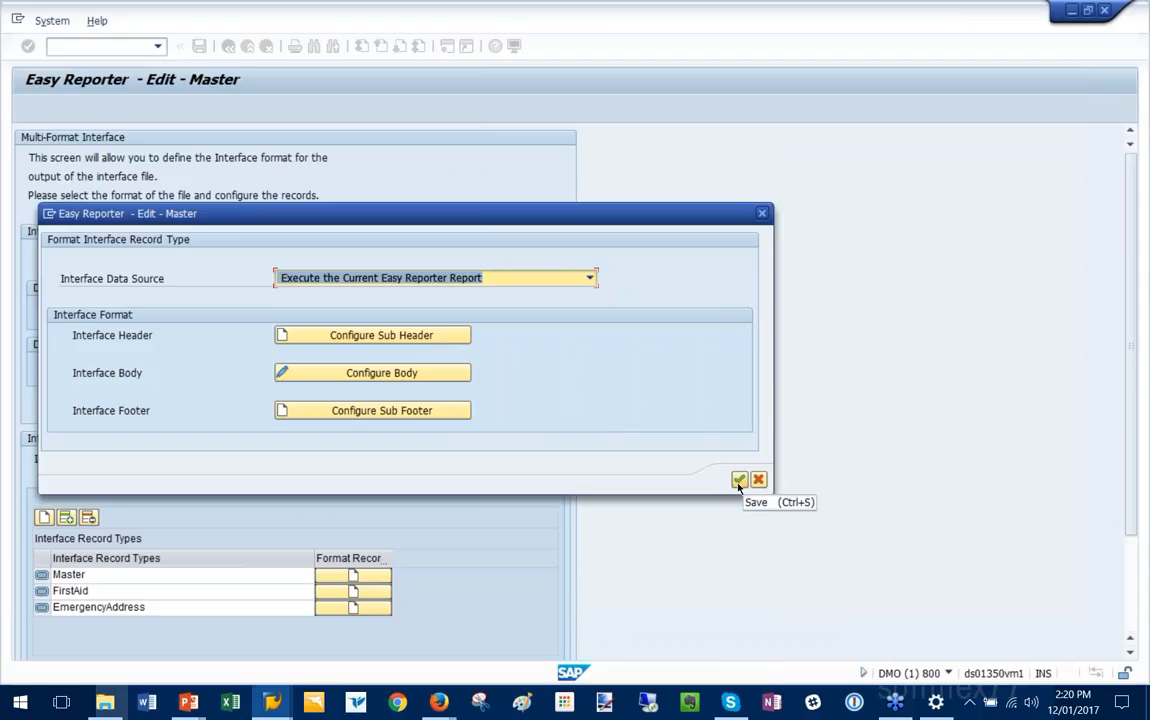
click(739, 481)
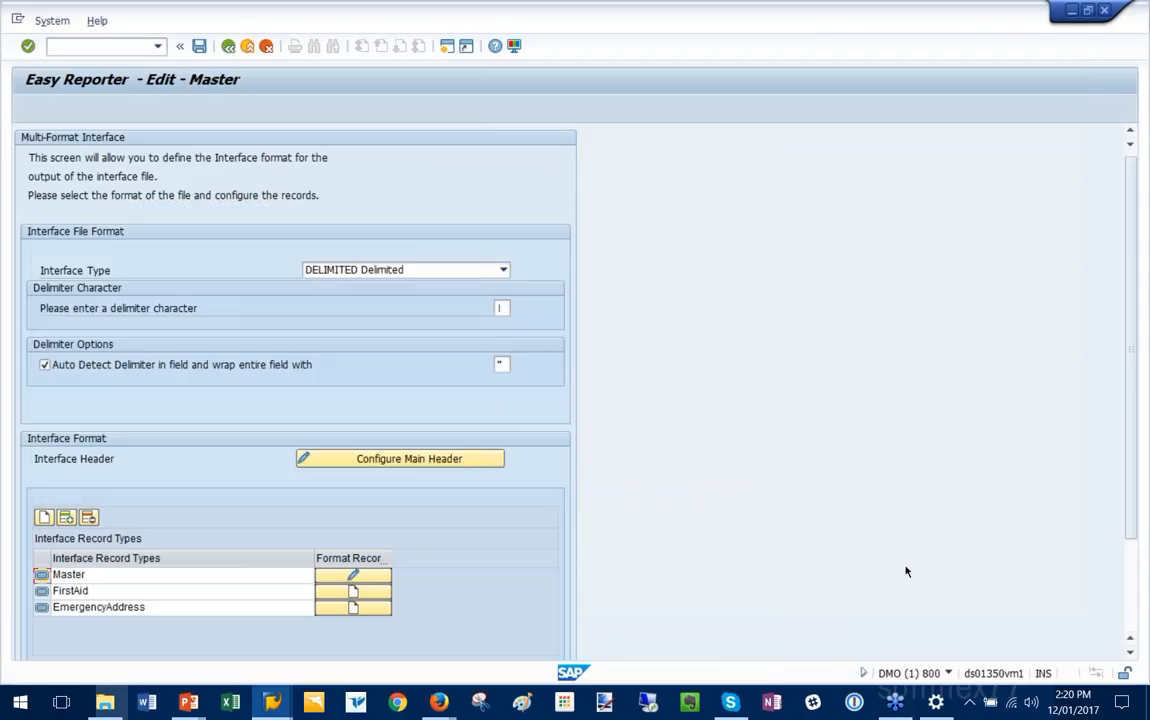
Open the format of the FirstAid record type and set its data source to Execute Another Easy Reporter Report
scroll(906, 571, down, 1)
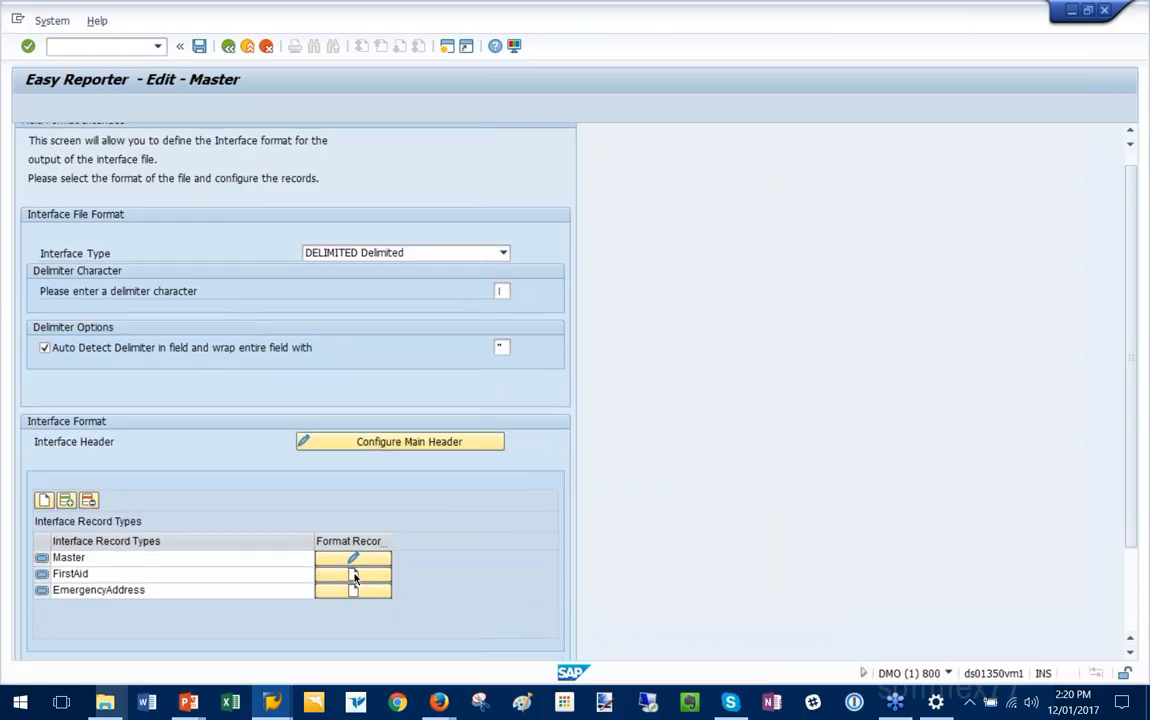
click(353, 575)
click(485, 278)
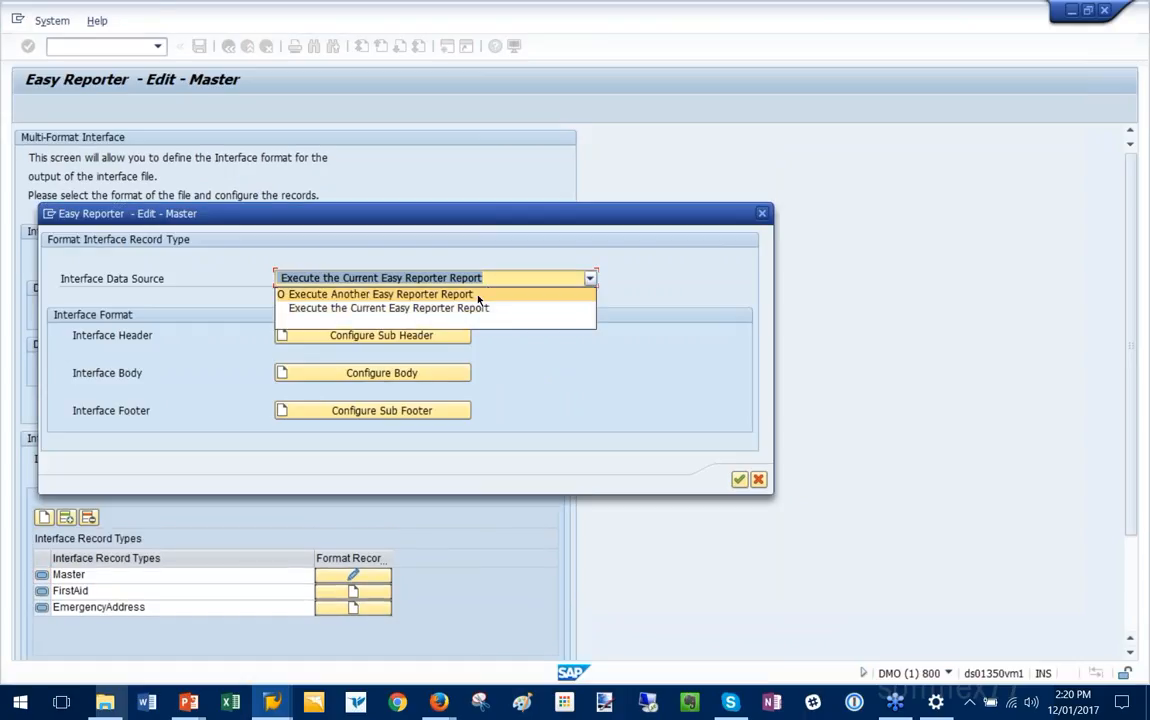
click(365, 295)
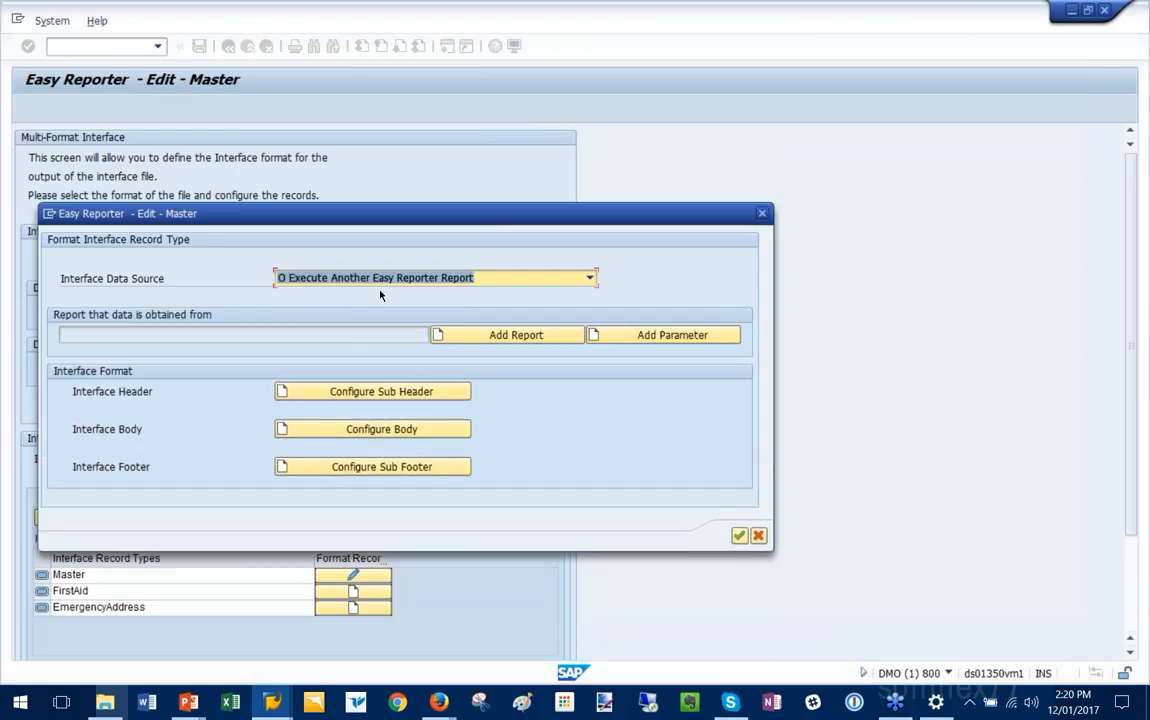
Assign the First Aid Cert report from the Interface Example folder as the report the data is obtained from
click(488, 337)
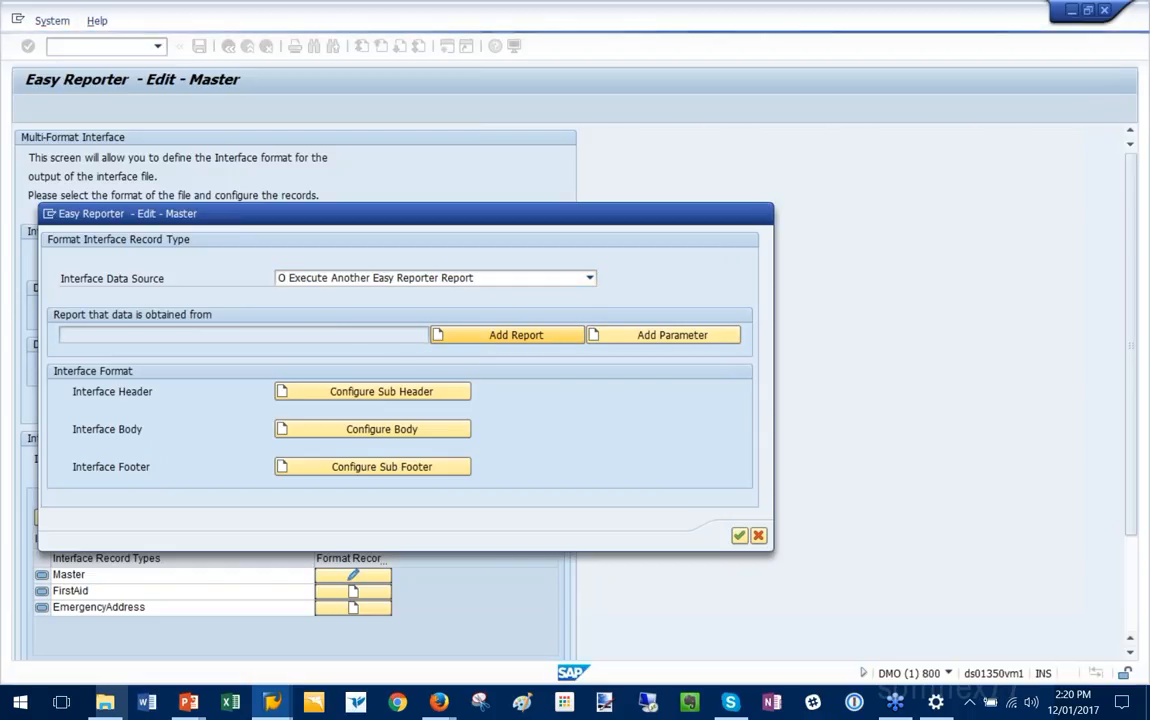
click(201, 316)
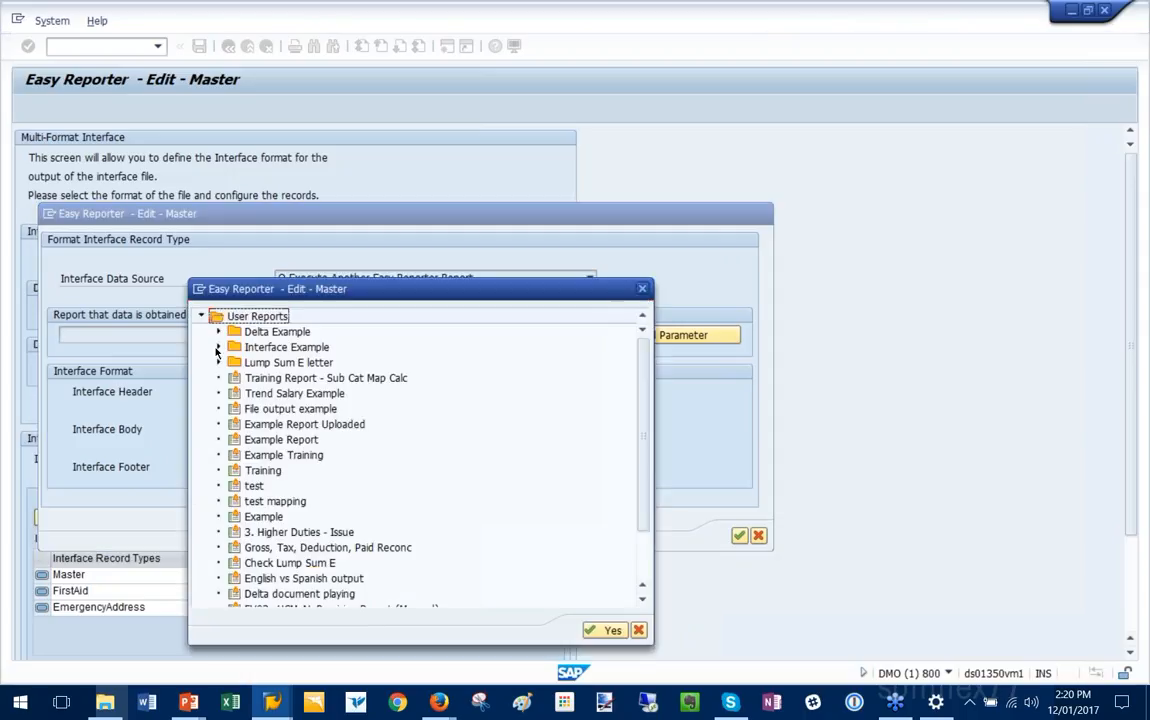
click(218, 347)
click(275, 378)
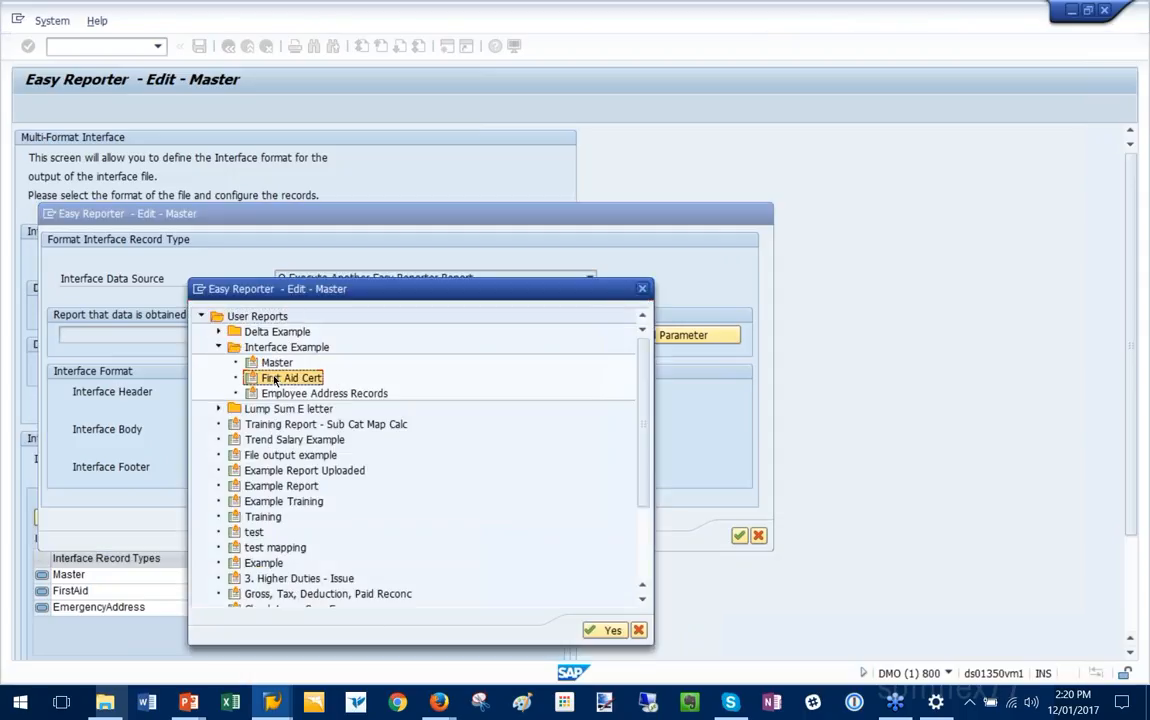
double_click(275, 378)
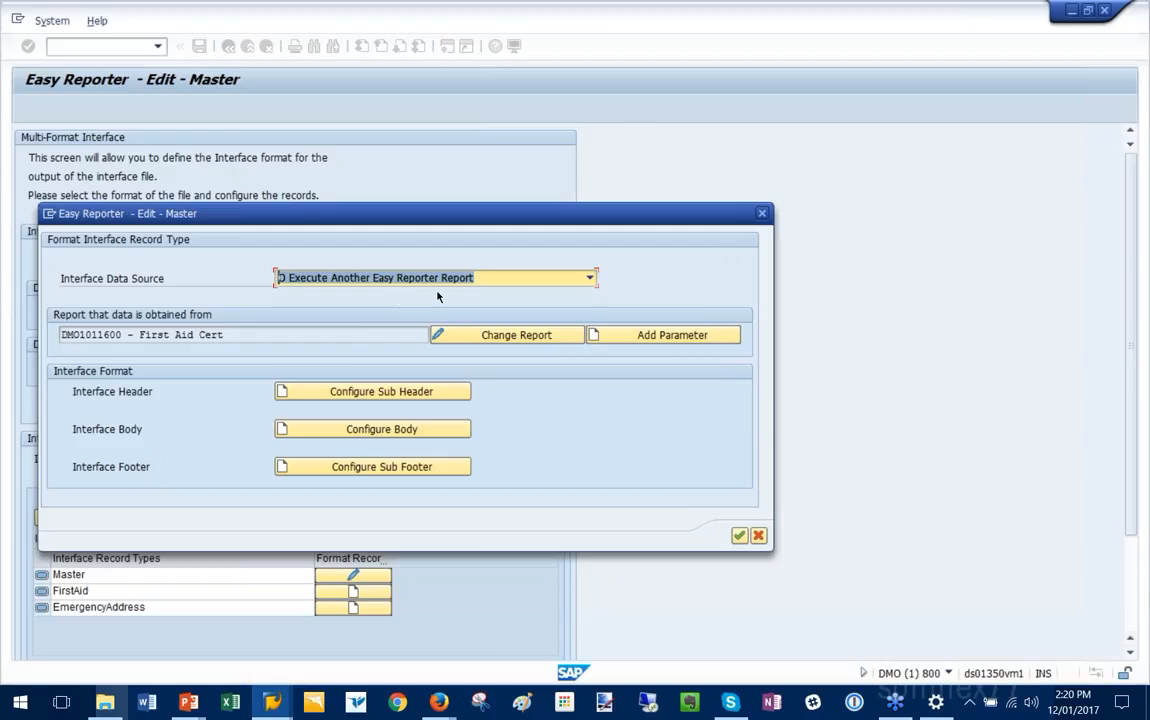
Add a report parameter that offsets the begin date from the report end date by 0 days and -12 months
click(657, 336)
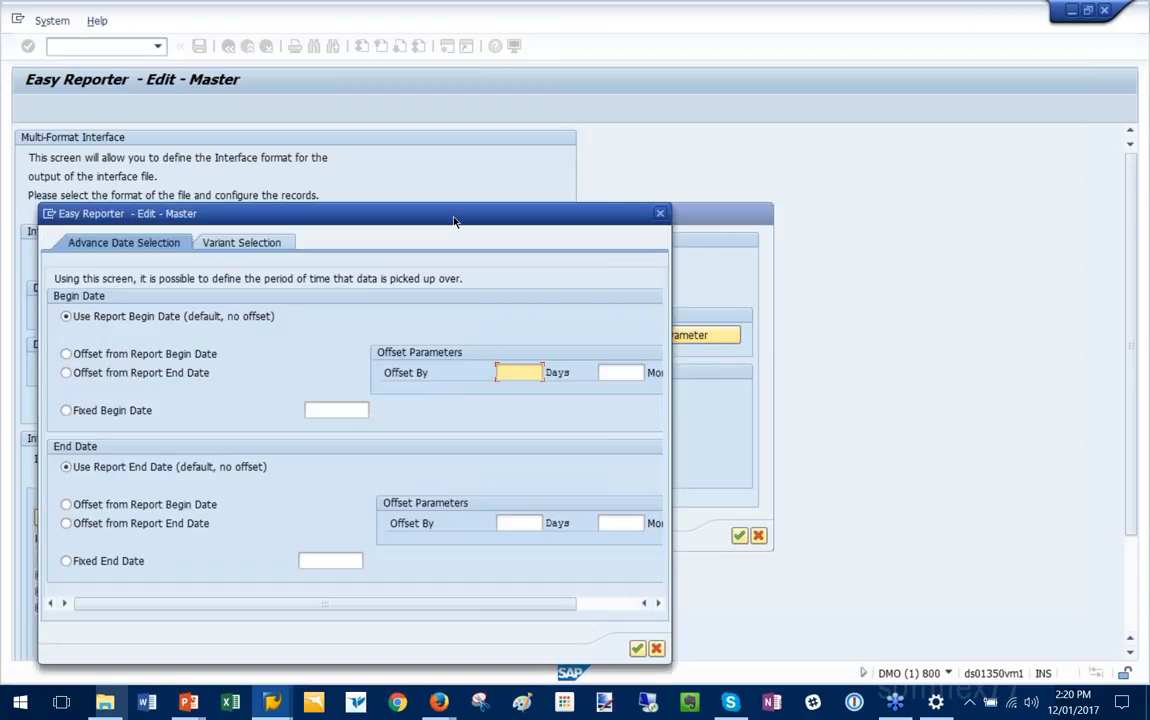
drag(454, 221, 467, 167)
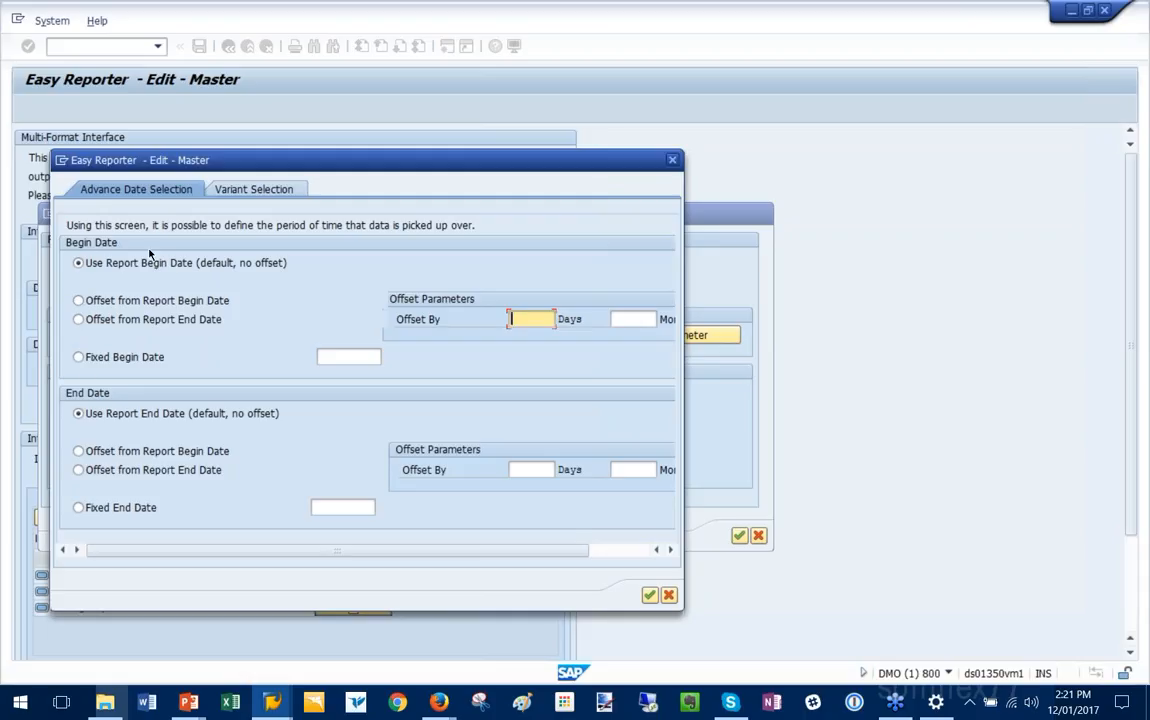
click(178, 320)
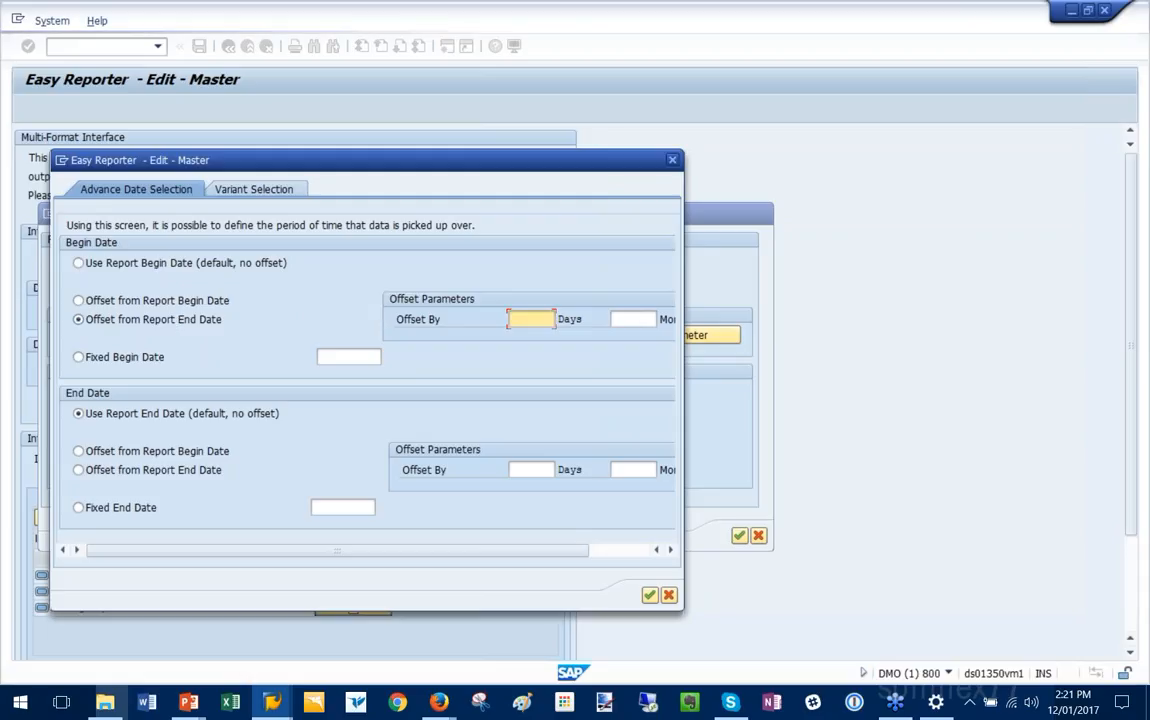
text(0)
click(621, 318)
text(-)
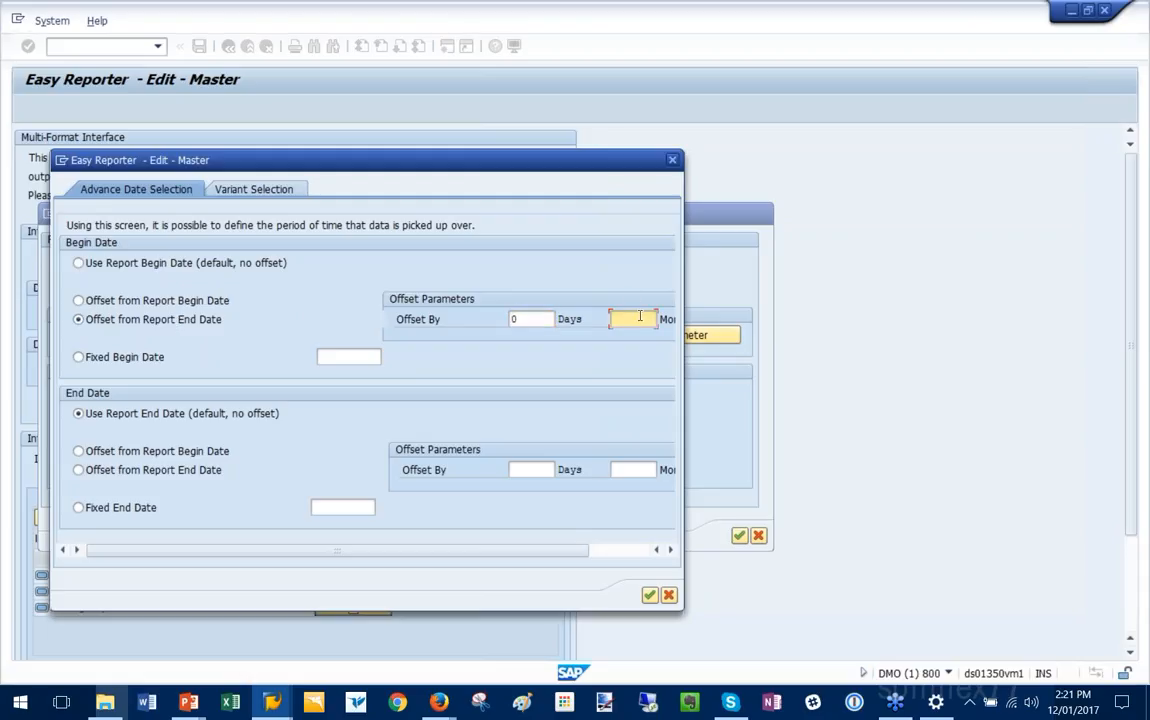
text(12)
click(649, 596)
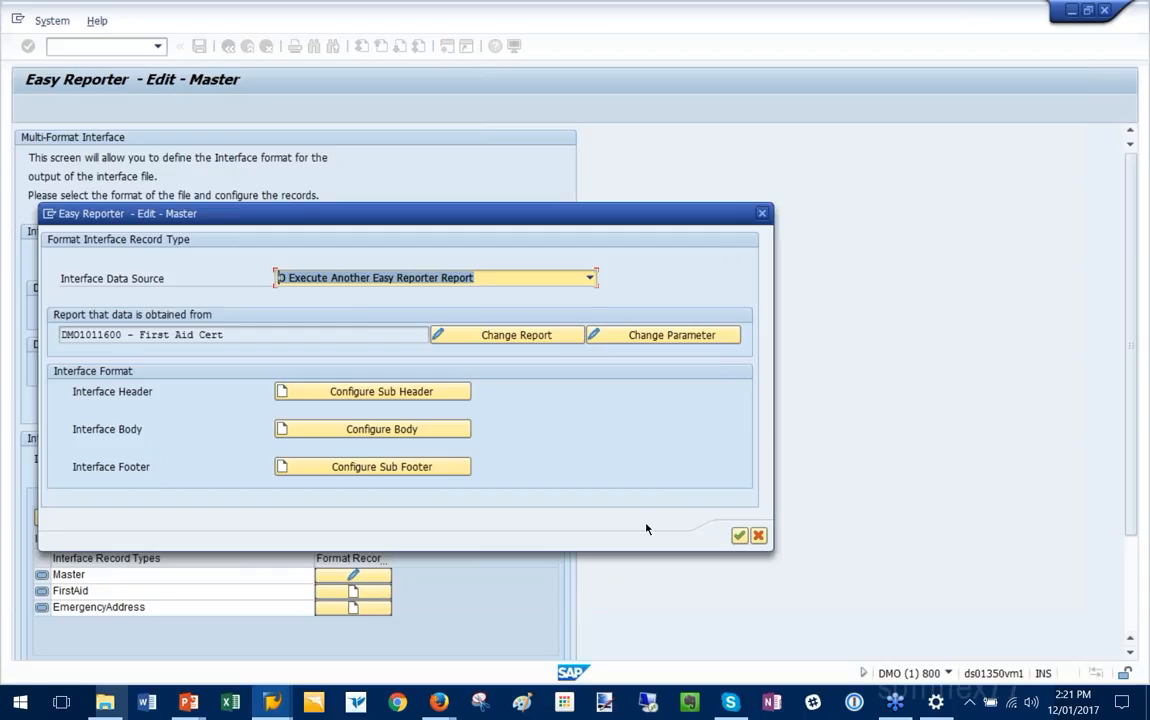
Open the body configuration of the FirstAid record type and enter FACERT as free text in the first row
click(386, 431)
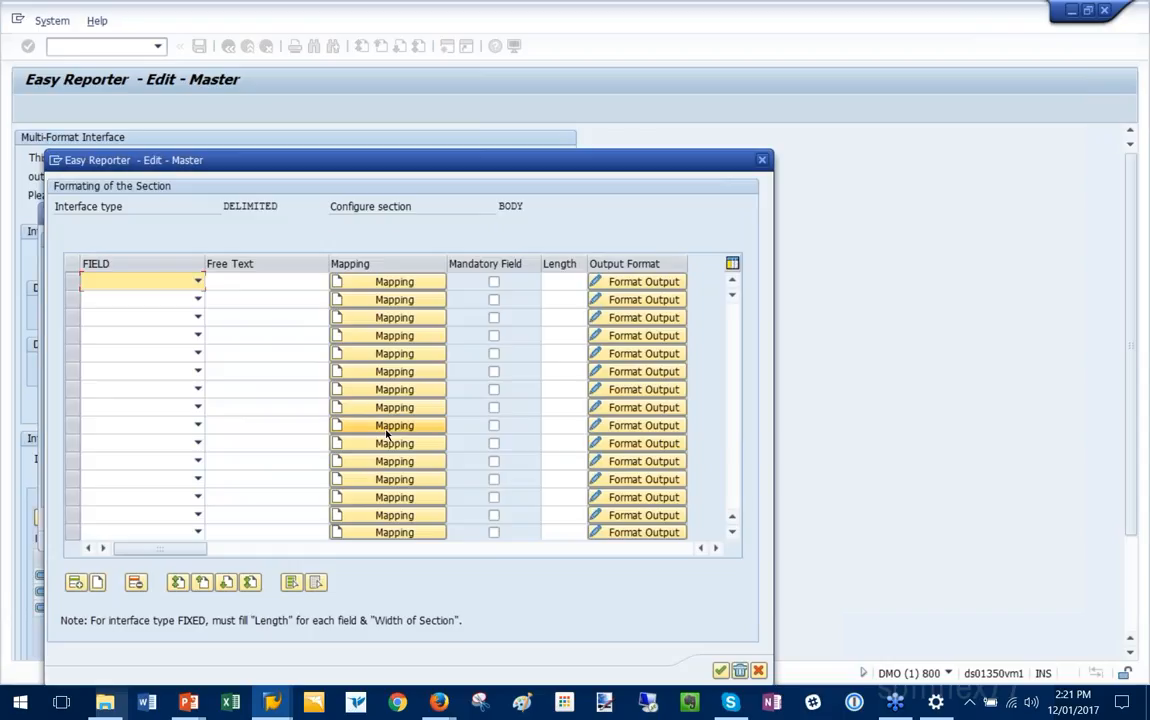
click(236, 281)
text(FACERT)
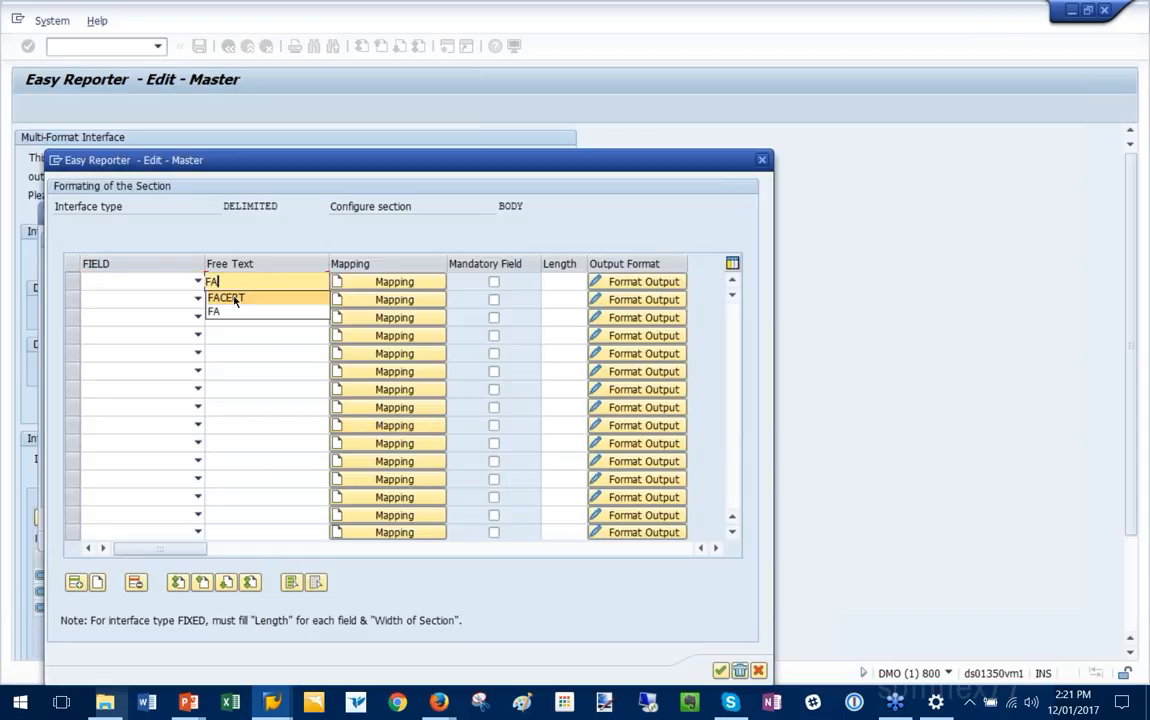
click(234, 299)
Add the fields XX001 Employee No., XX006 End Date (IT0014) and XX007 Assignment number as the body's second to fourth rows
click(177, 300)
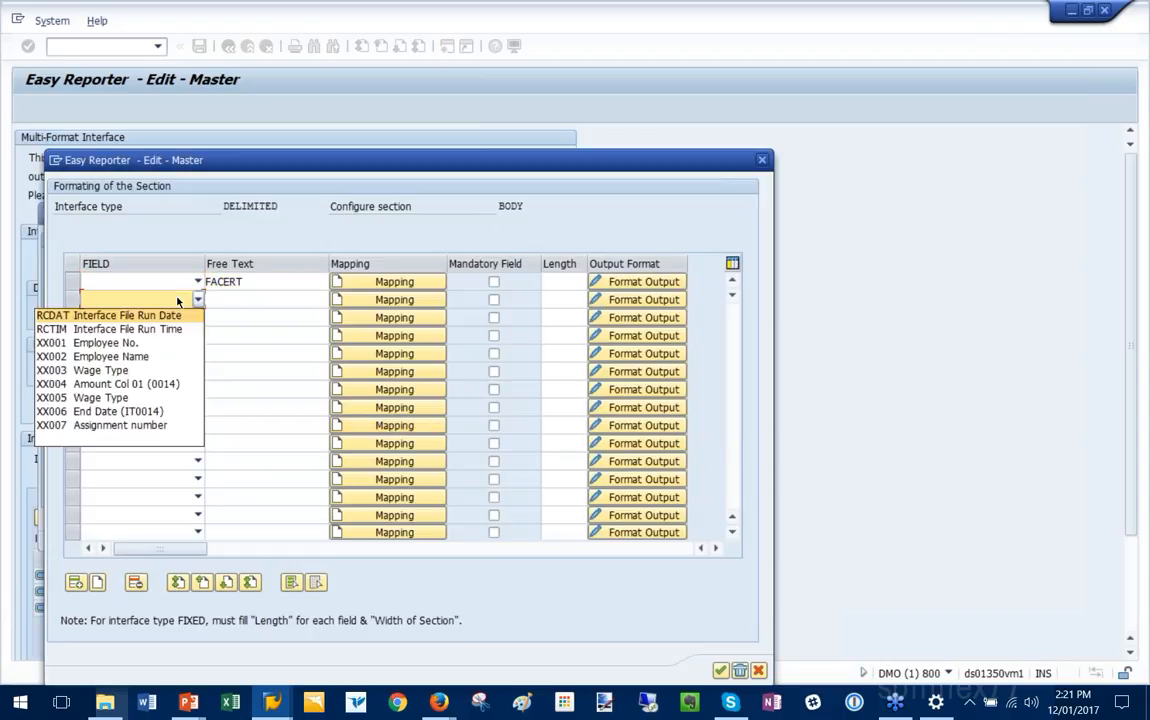
click(125, 342)
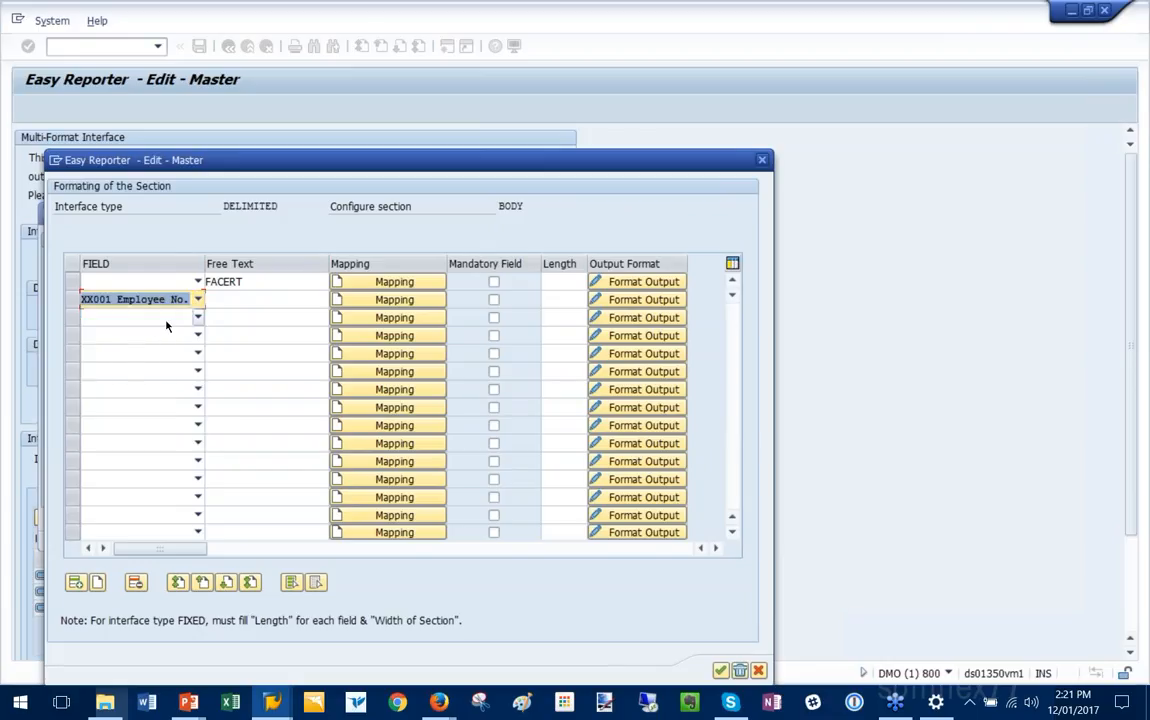
click(166, 322)
click(150, 436)
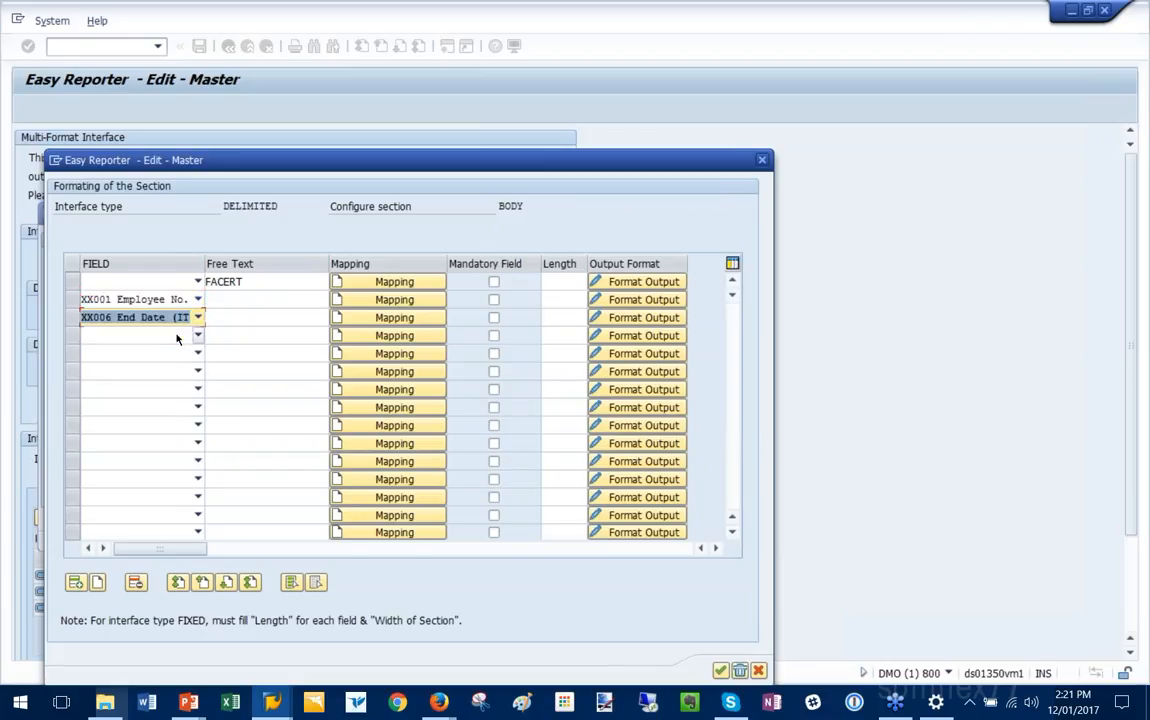
click(176, 338)
click(141, 460)
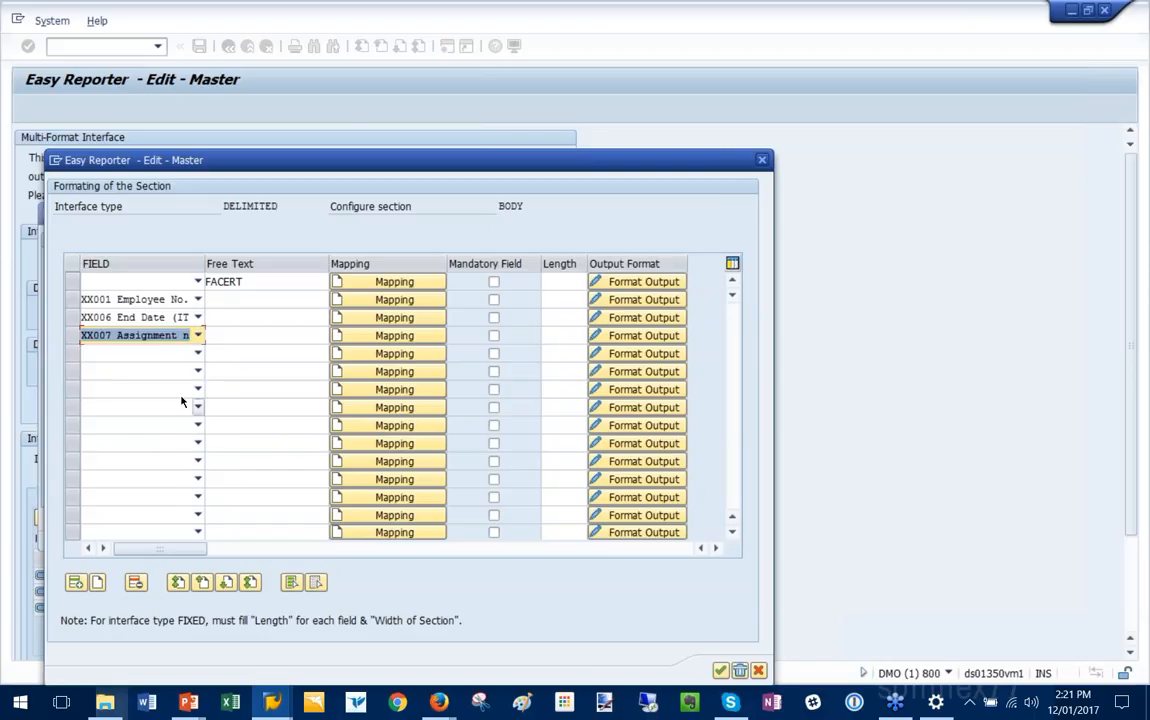
Make the XX007 Assignment number field mandatory and set its length to 15
click(228, 336)
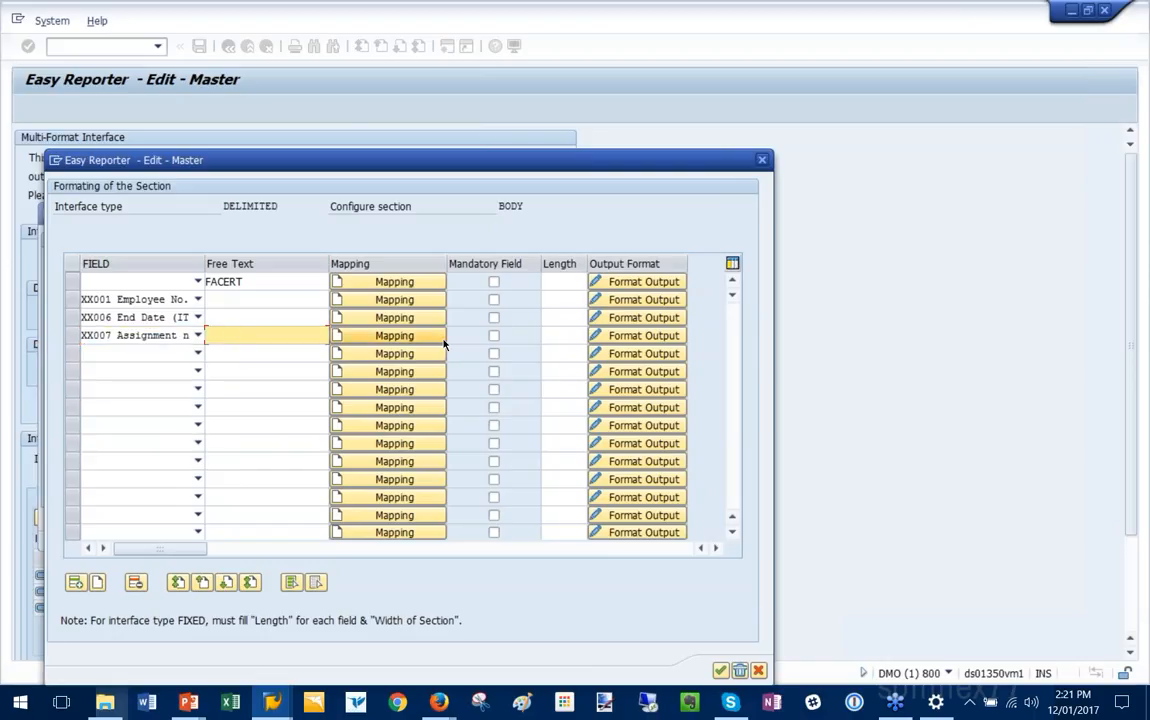
click(494, 336)
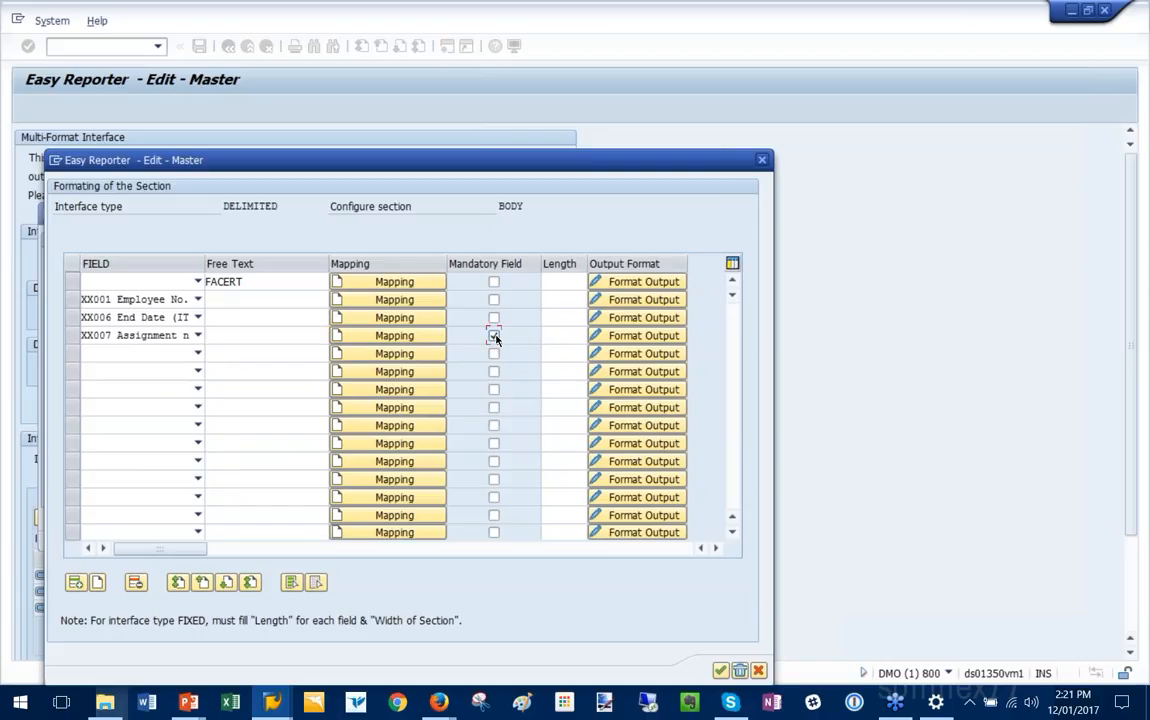
click(556, 335)
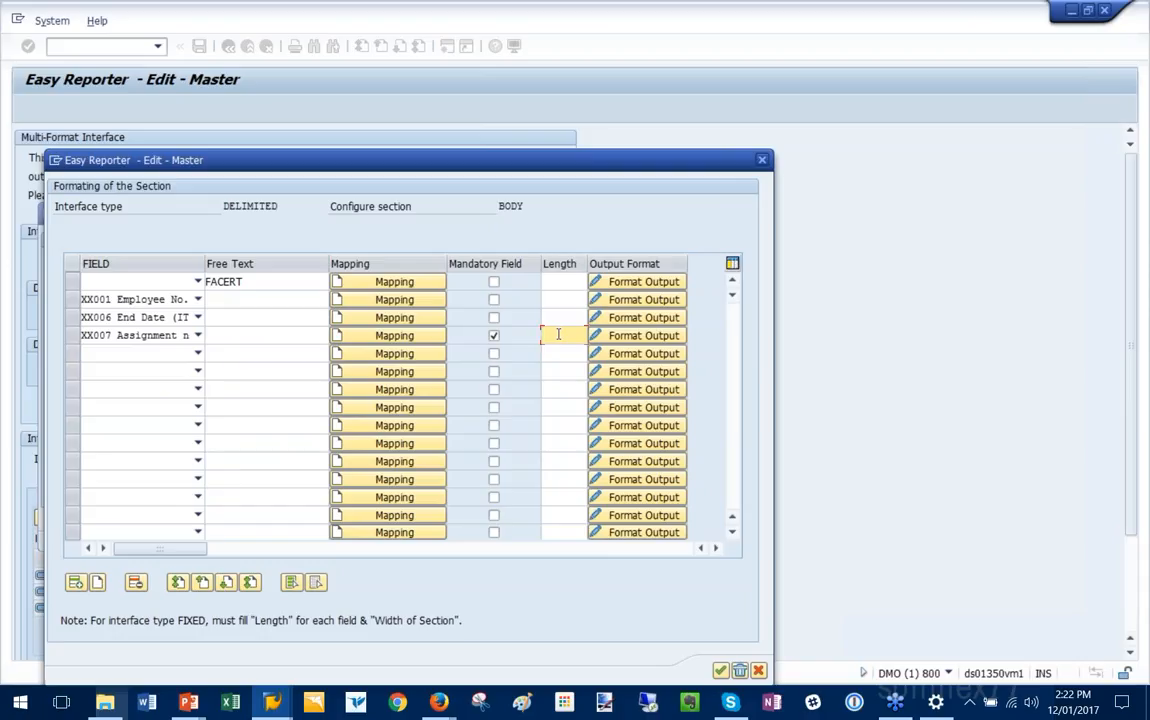
text(15)
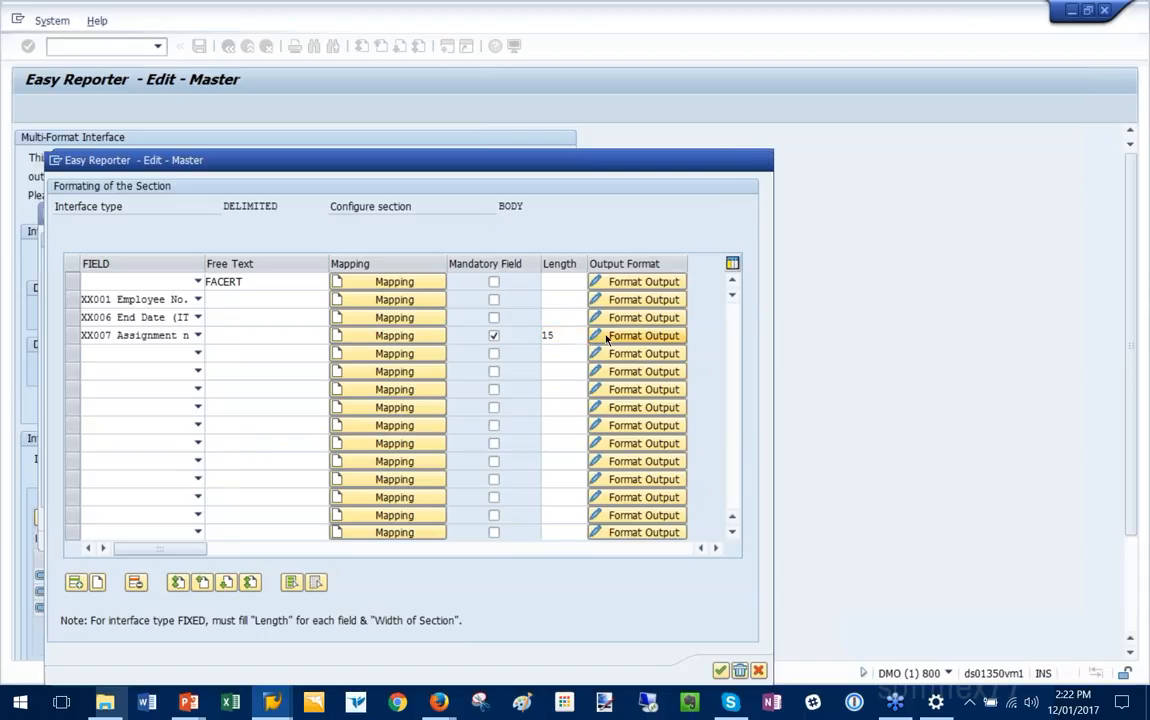
Right-justify the XX007 field's output format and accept the FirstAid body and record type configuration
click(606, 339)
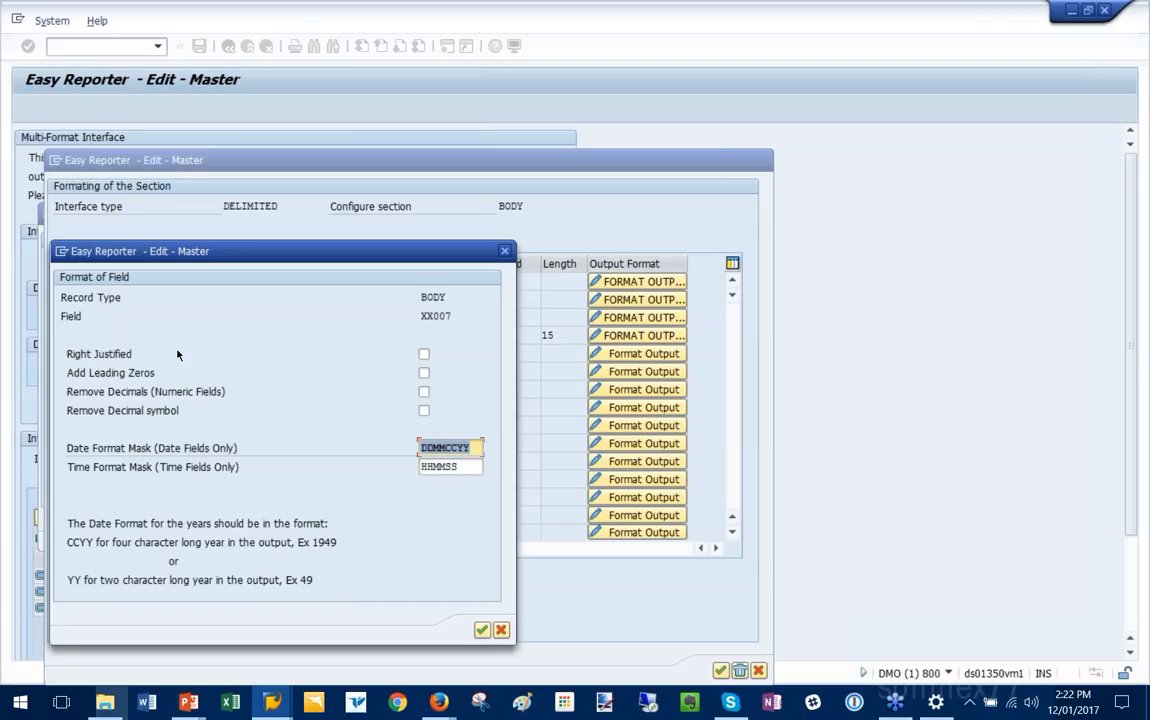
click(424, 356)
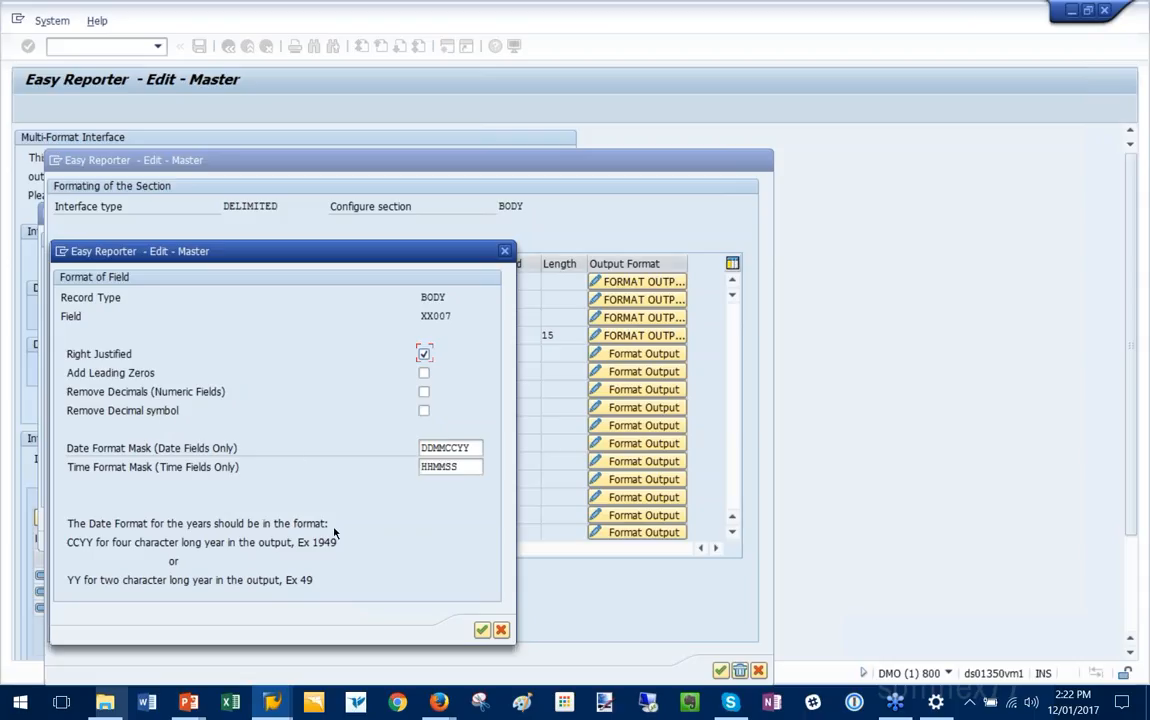
click(482, 630)
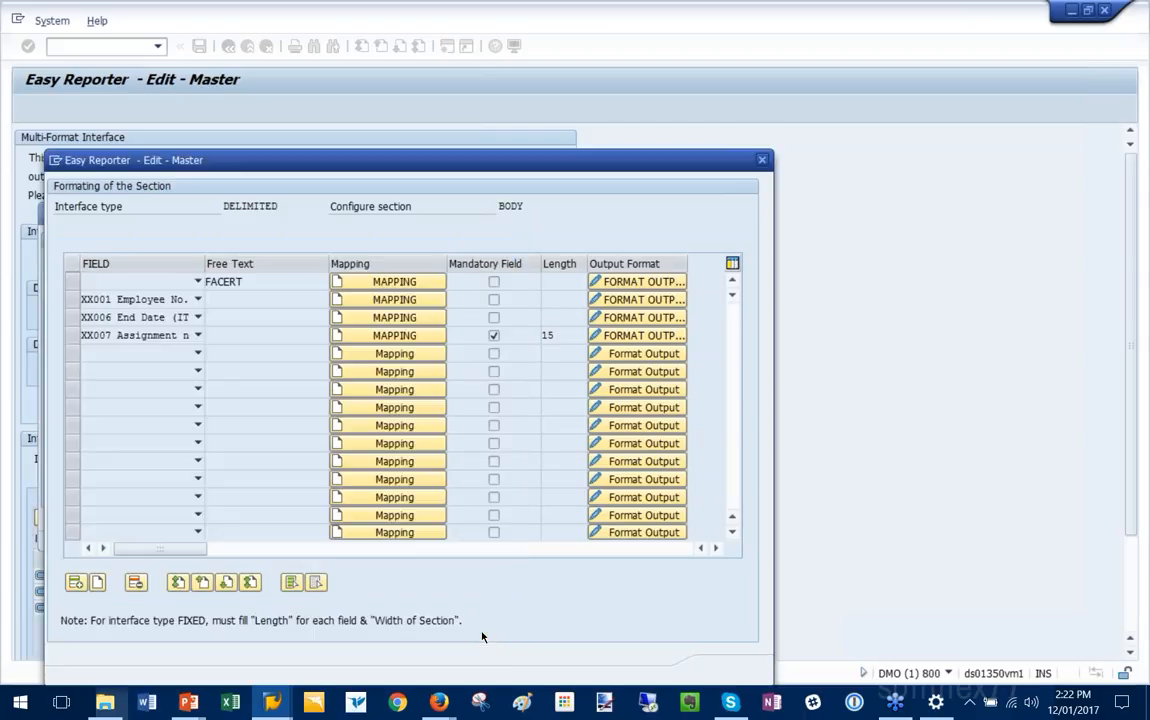
click(721, 668)
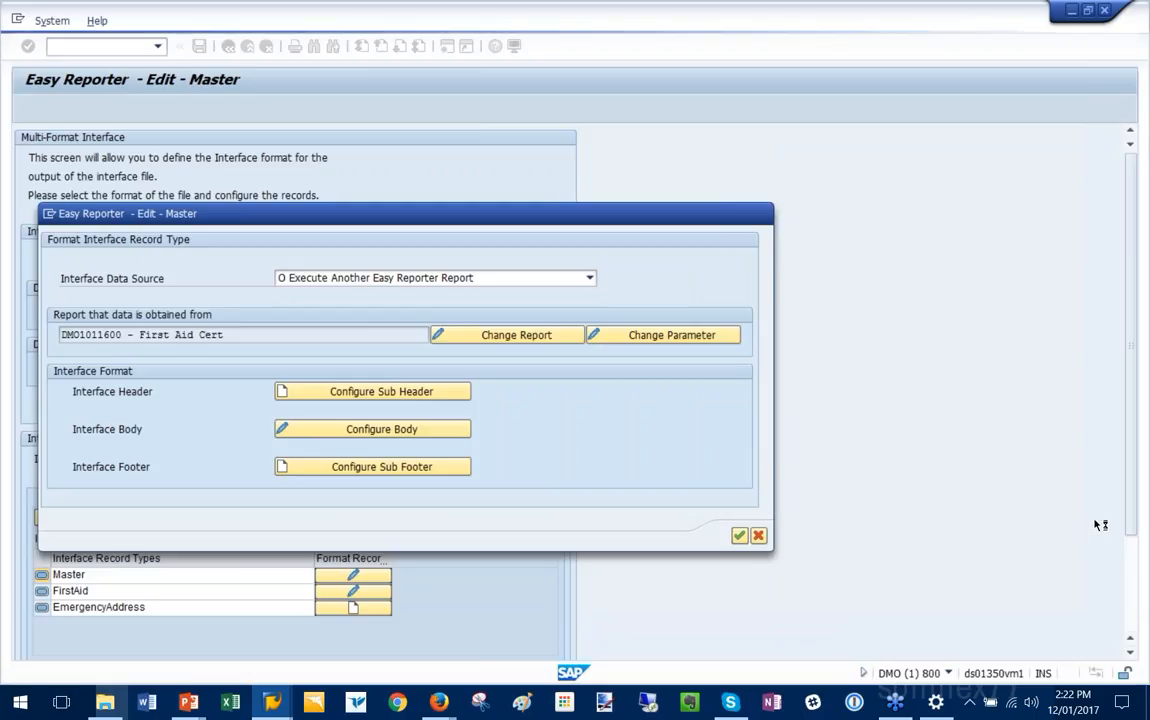
click(739, 535)
Set the EmergencyAddress record type to execute another Easy Reporter report and assign Employee Address Records from User Reports as its source
click(353, 607)
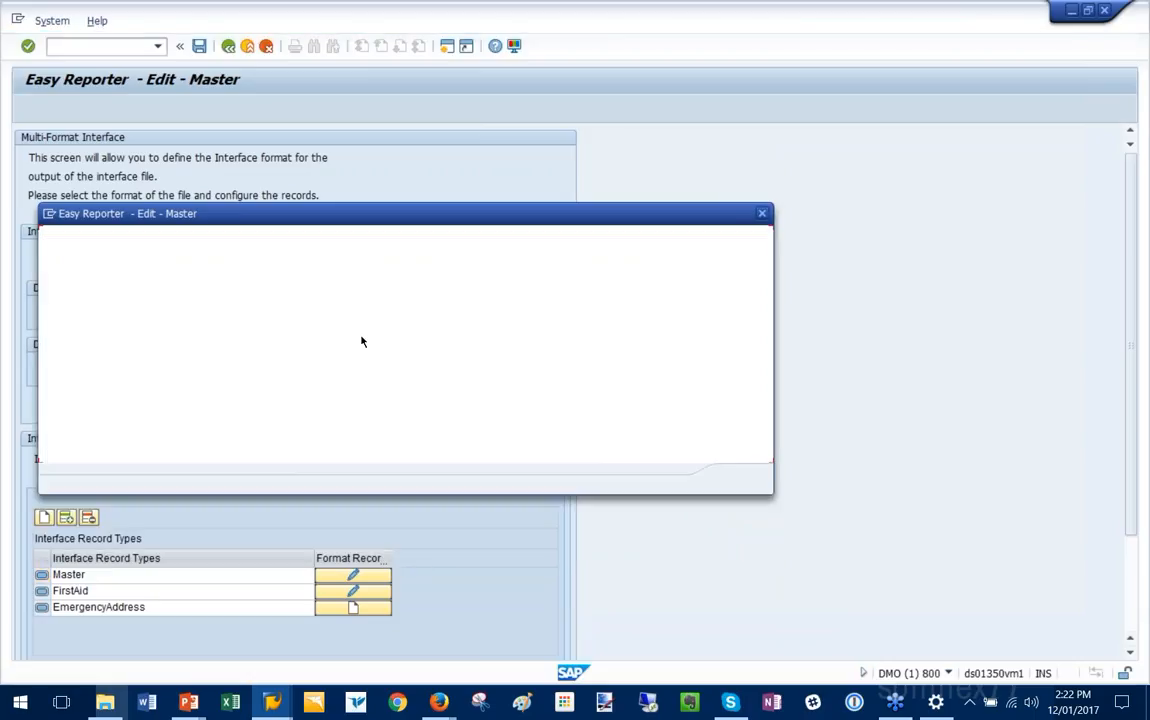
click(305, 277)
click(336, 295)
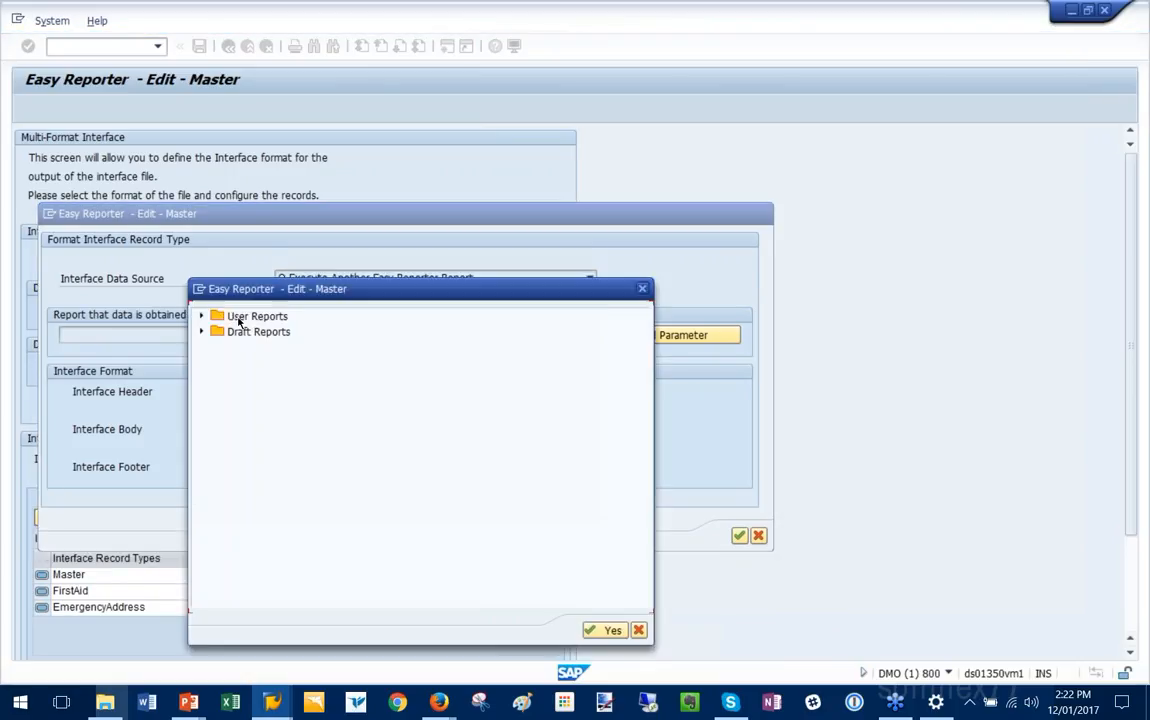
click(201, 316)
click(218, 347)
click(298, 394)
double_click(298, 394)
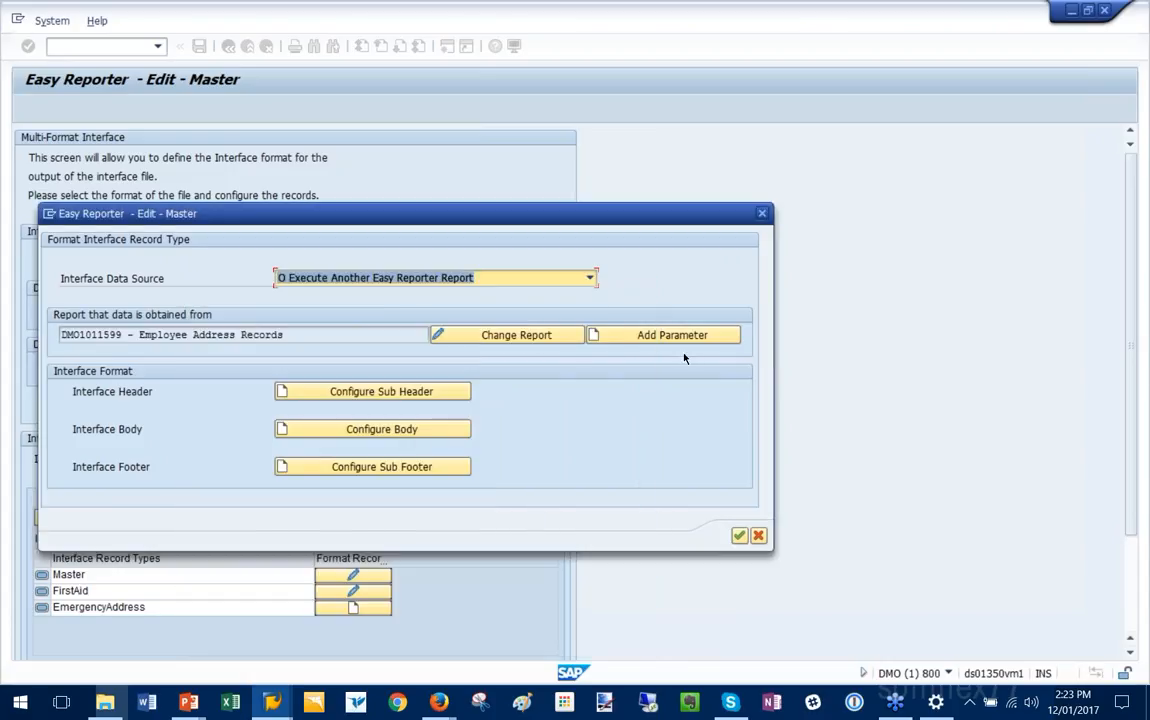
Configure the EmergencyAddress body with EMADD as free text in the first row and XX001 Employee No. in the second
click(378, 434)
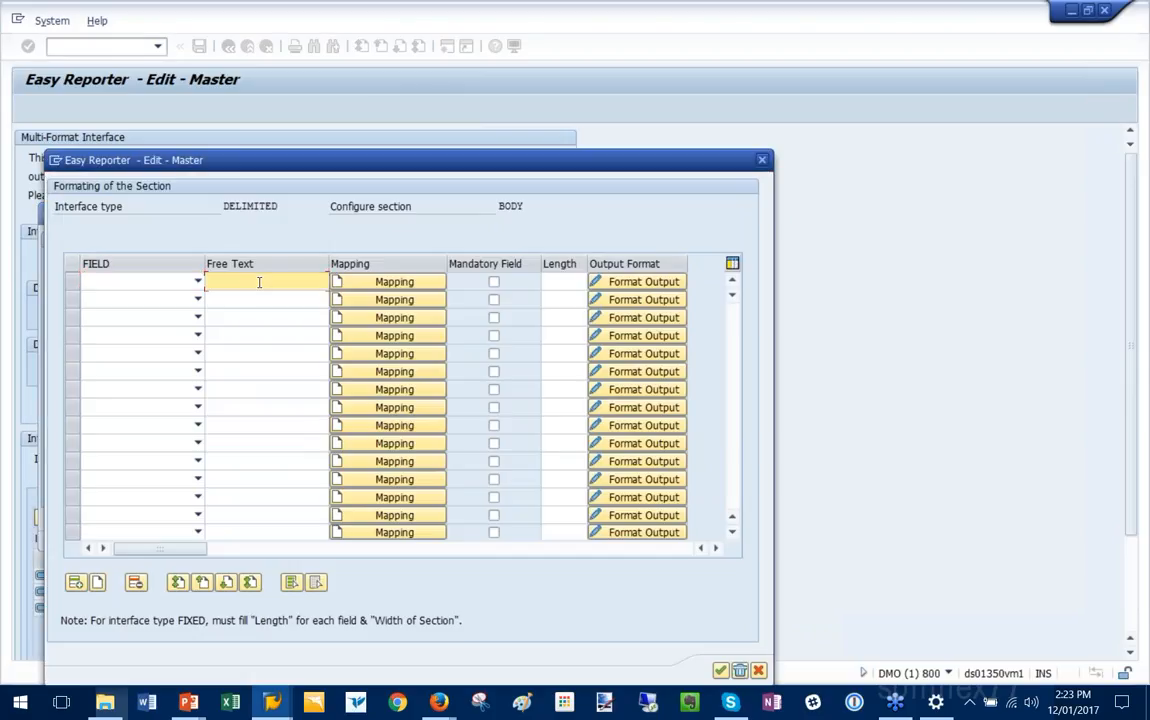
text(E)
key(Down)
key(Return)
click(180, 300)
click(108, 346)
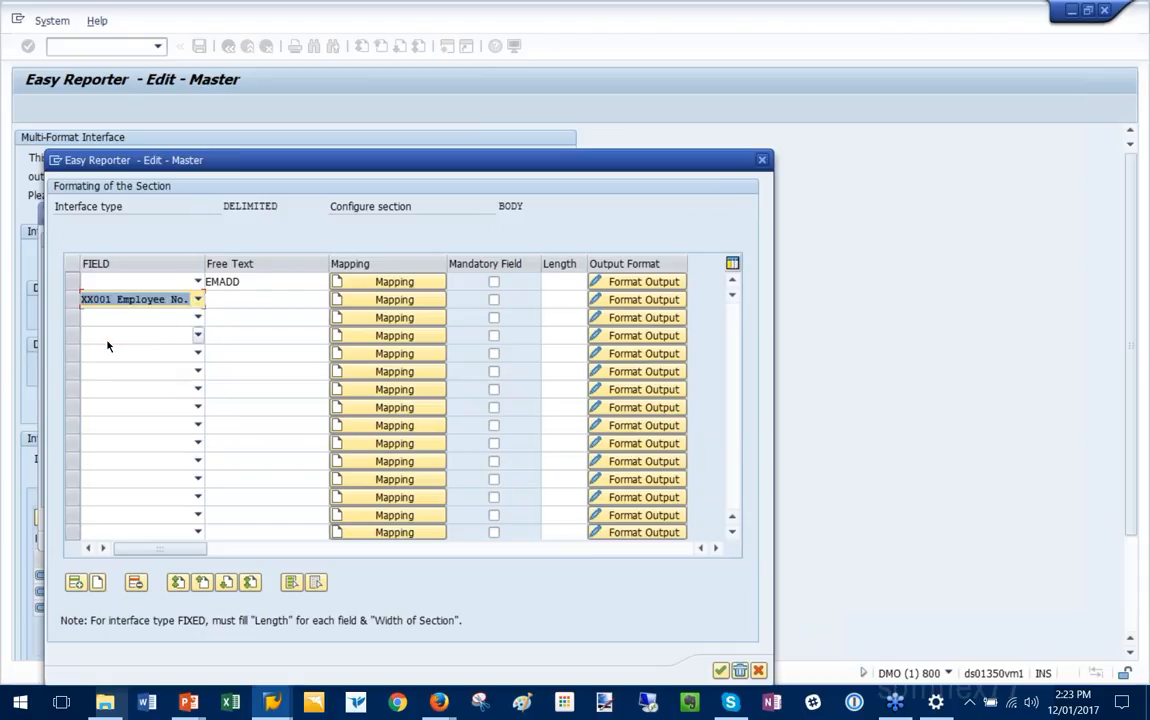
Add XX005 Street and house number, XX004 City, XX007 Region and XX008 Postal Code as the body's third to sixth rows
click(197, 317)
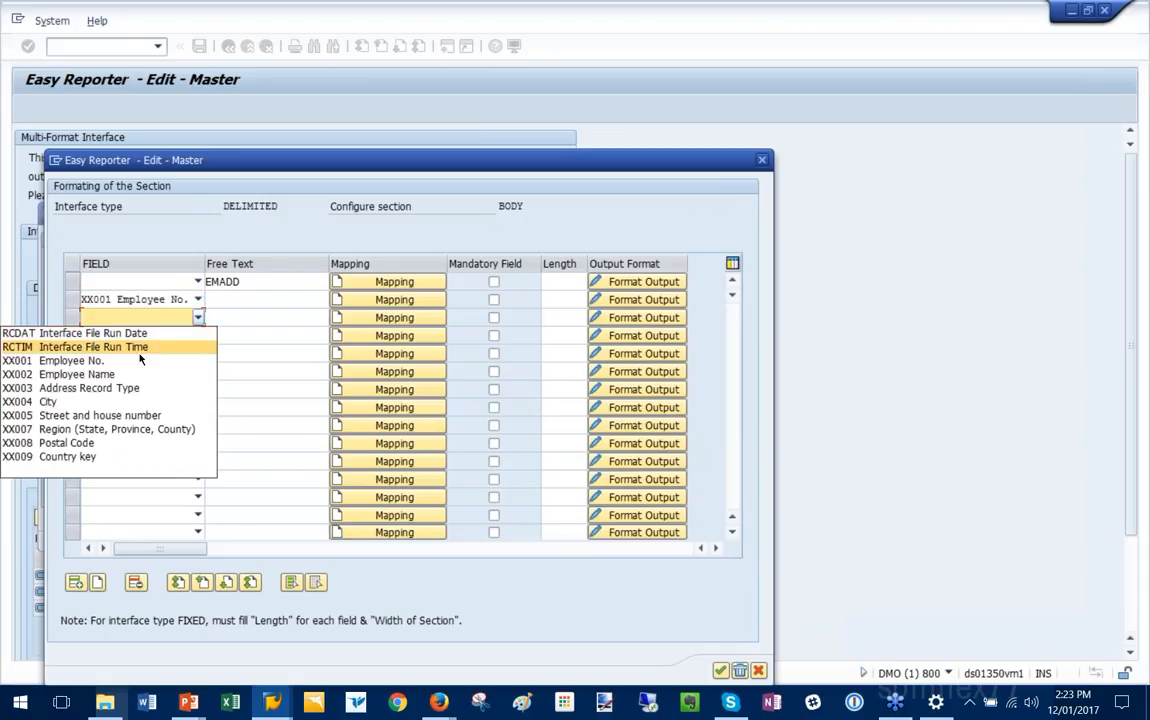
click(100, 415)
click(141, 336)
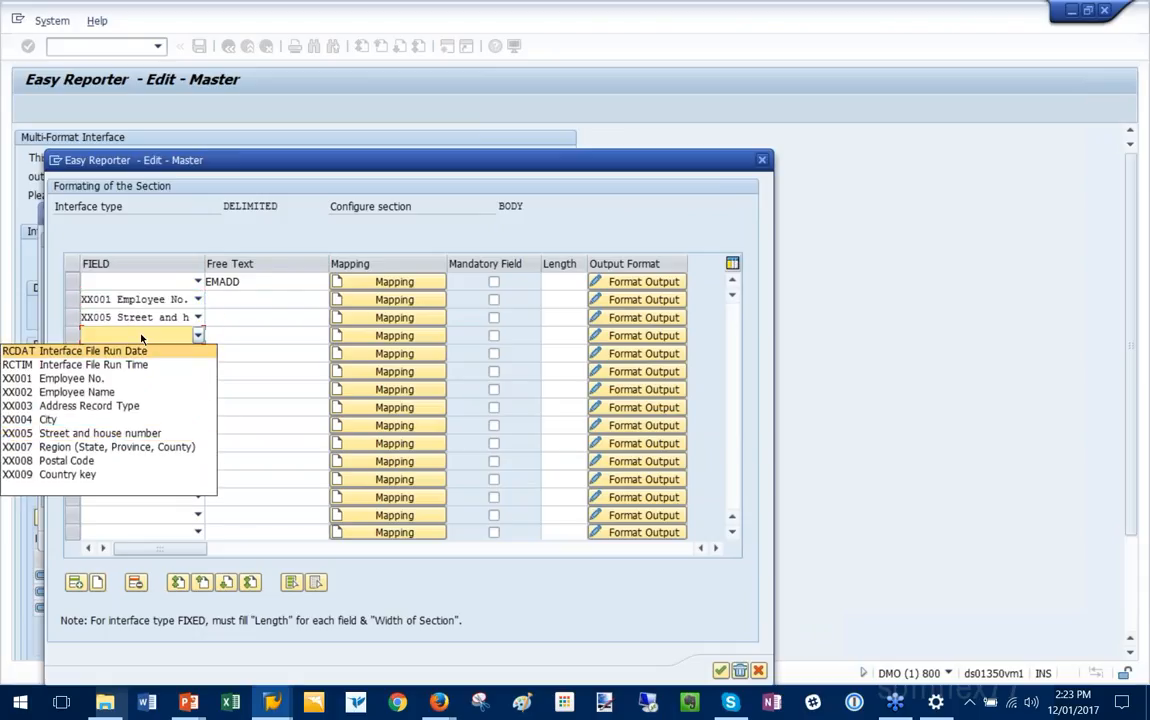
click(60, 419)
click(133, 355)
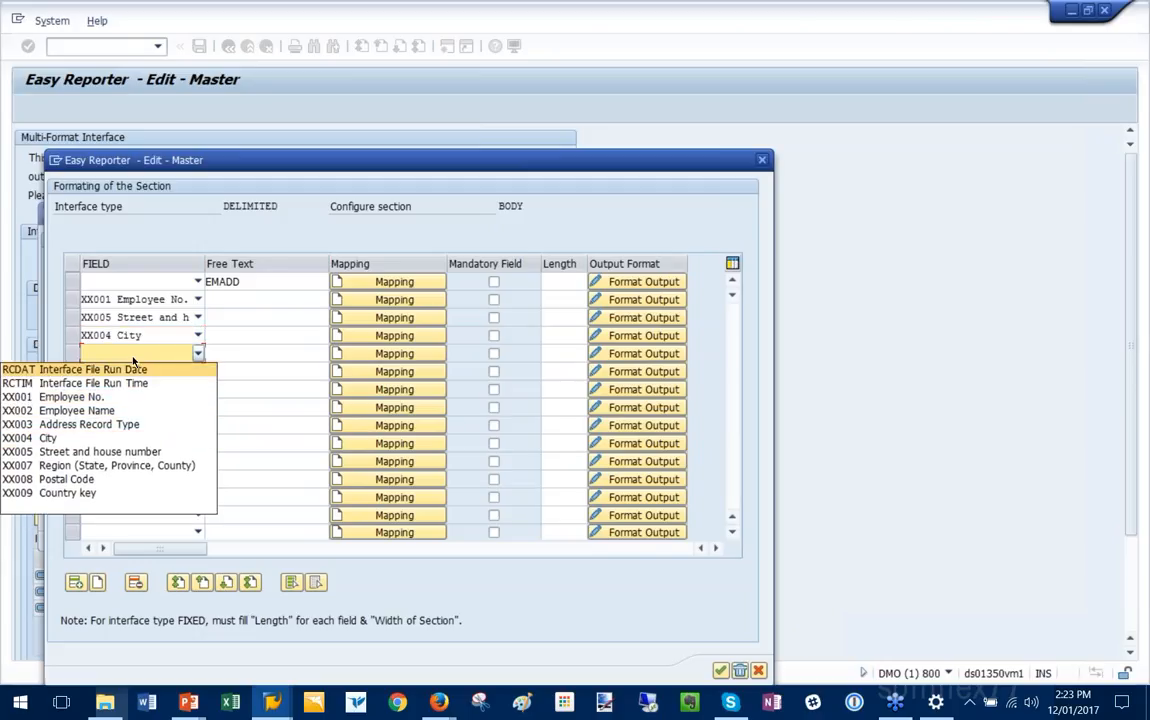
click(100, 465)
click(134, 371)
click(70, 497)
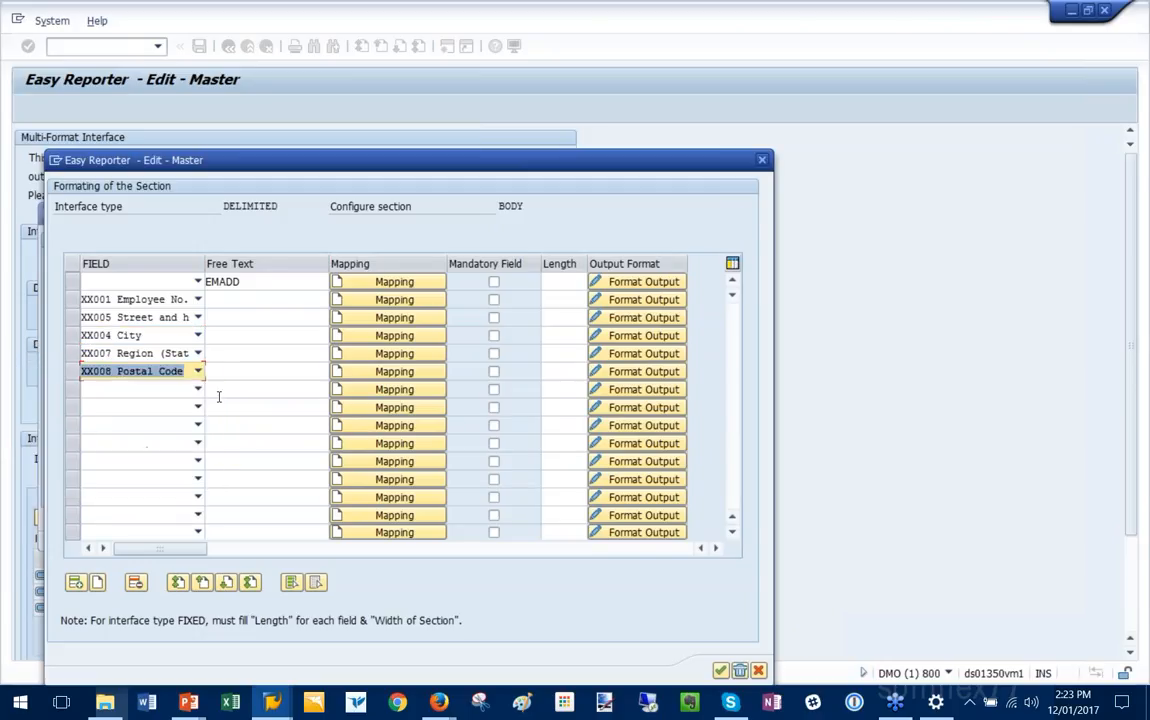
Start a mapping in the body's seventh row on XX009 Country key with sign Include and option Equal
click(367, 390)
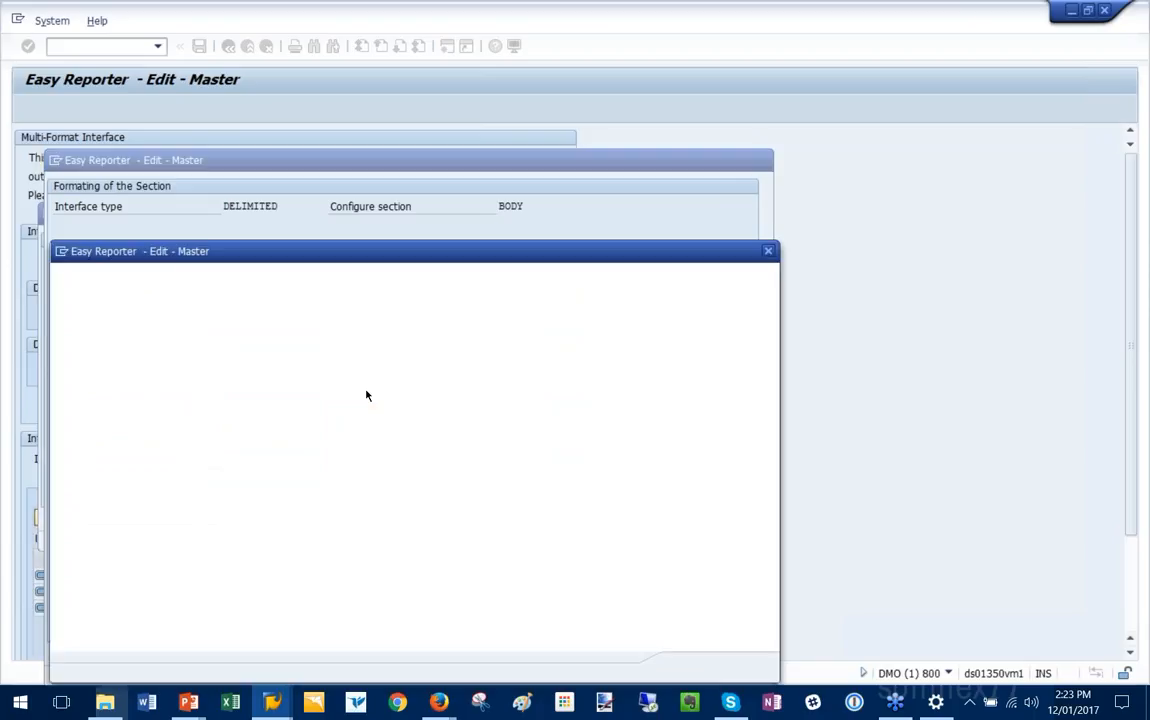
click(398, 297)
click(190, 421)
click(131, 353)
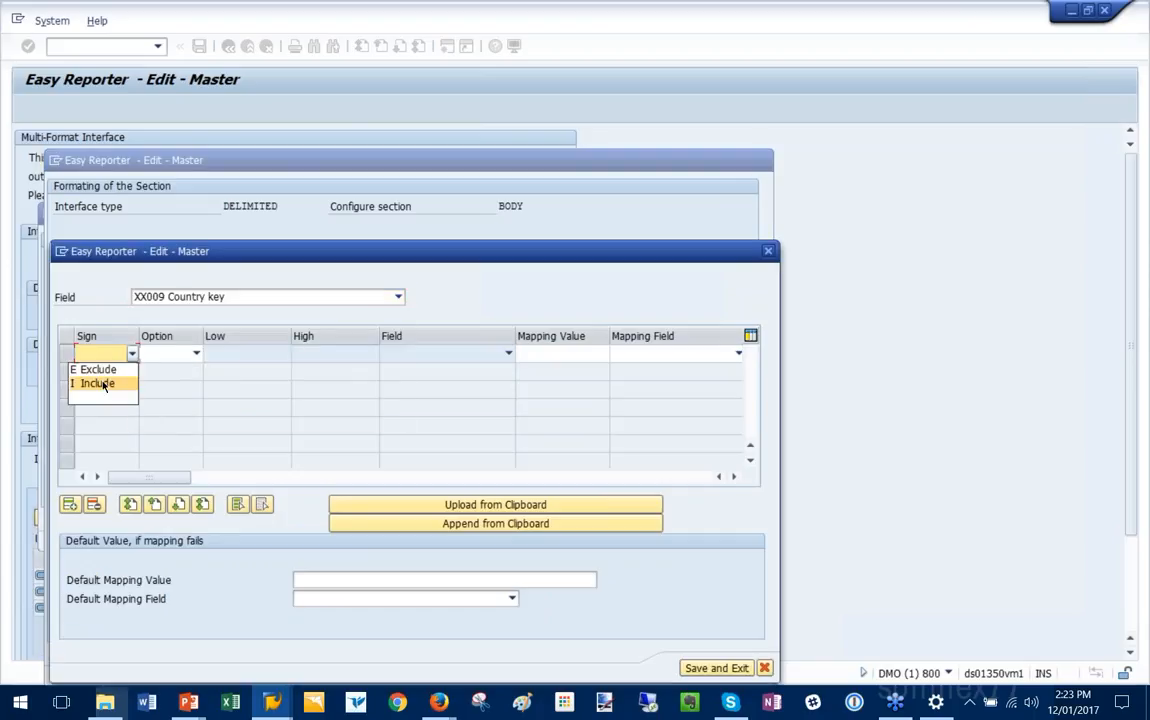
click(105, 383)
click(195, 353)
click(110, 398)
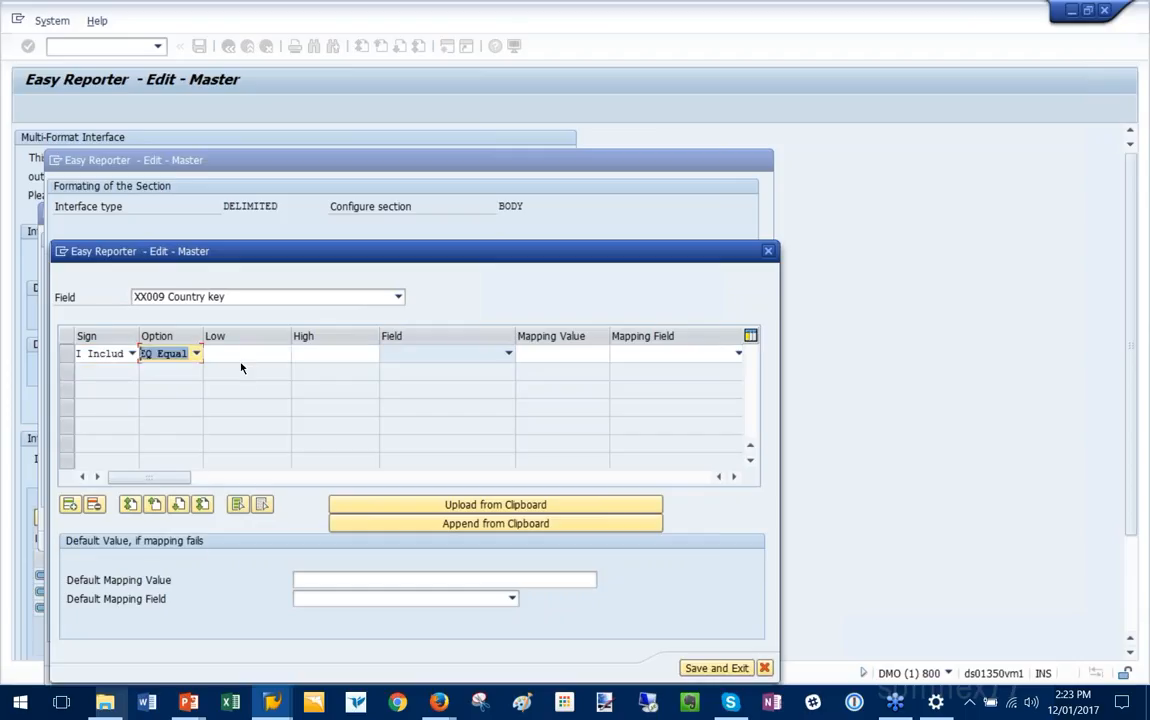
Map the low value AU to the mapping value AUS, leave the default mapping value empty and save the mapping
click(236, 355)
text(AU)
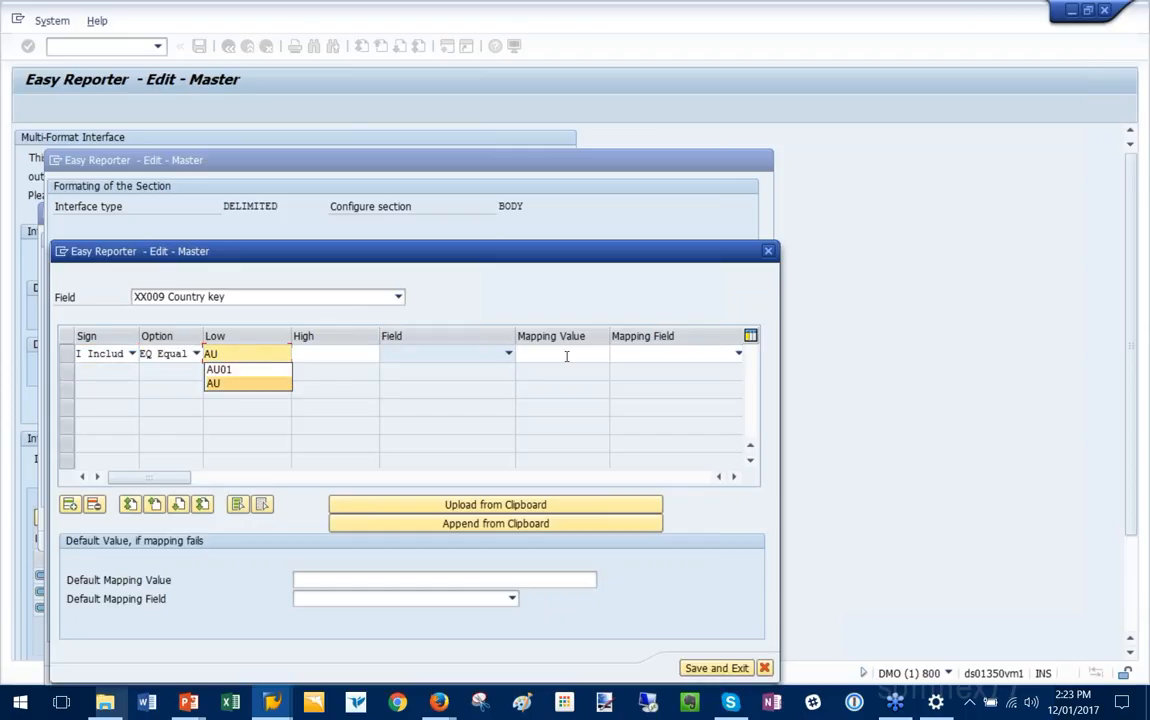
click(566, 355)
text(AUS)
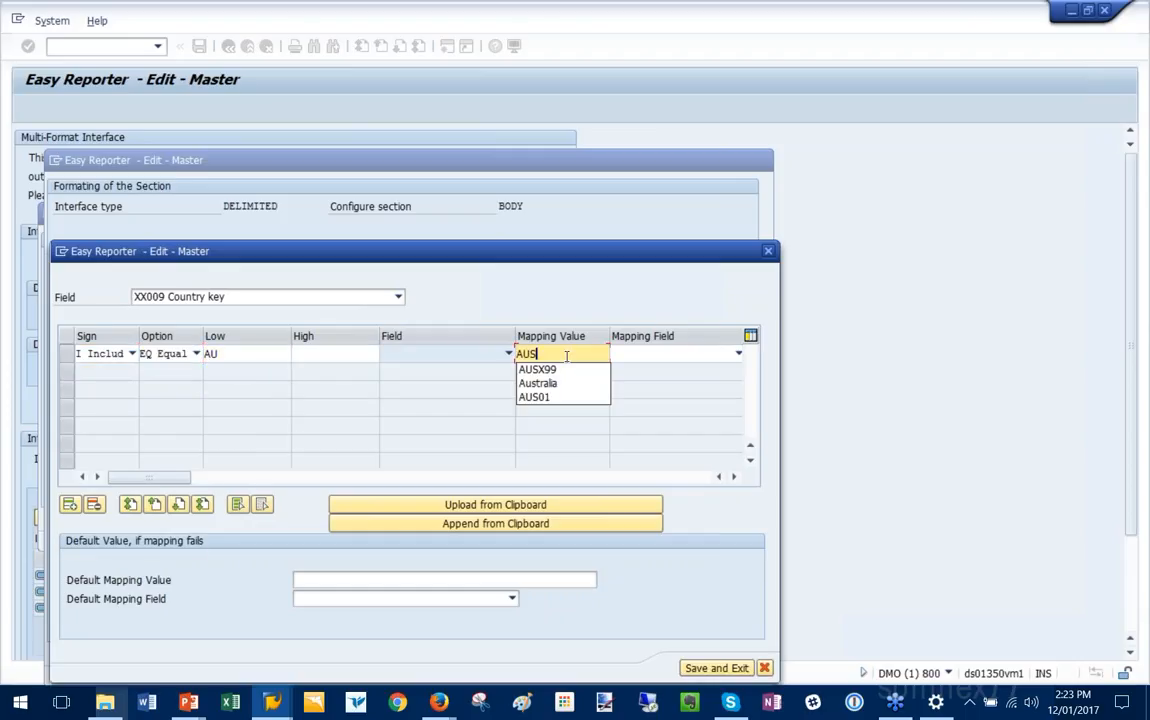
click(506, 582)
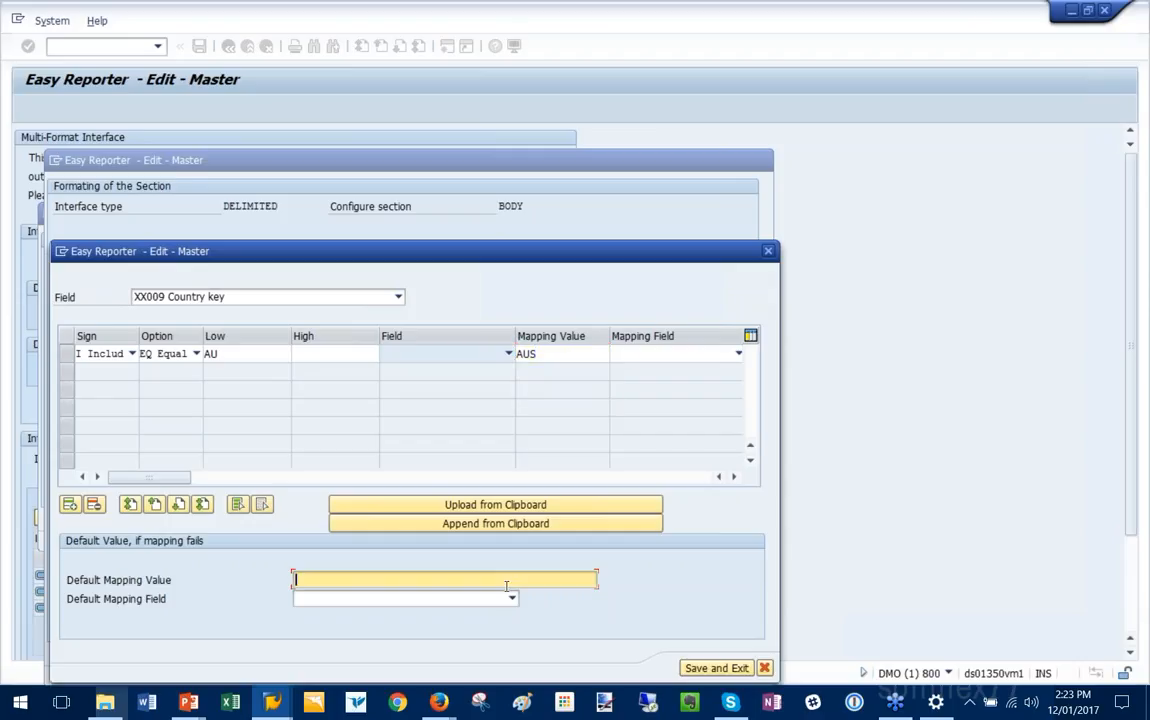
click(714, 668)
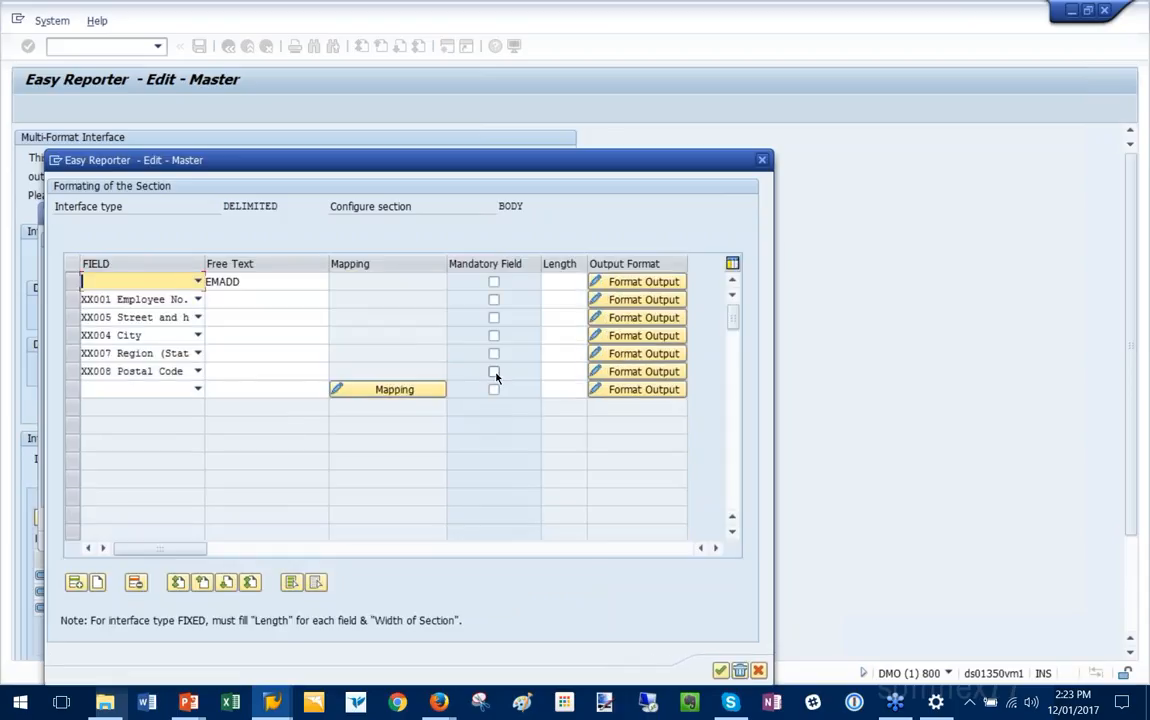
Make the XX008 Postal Code field mandatory and accept the EmergencyAddress body and record type configuration
click(494, 372)
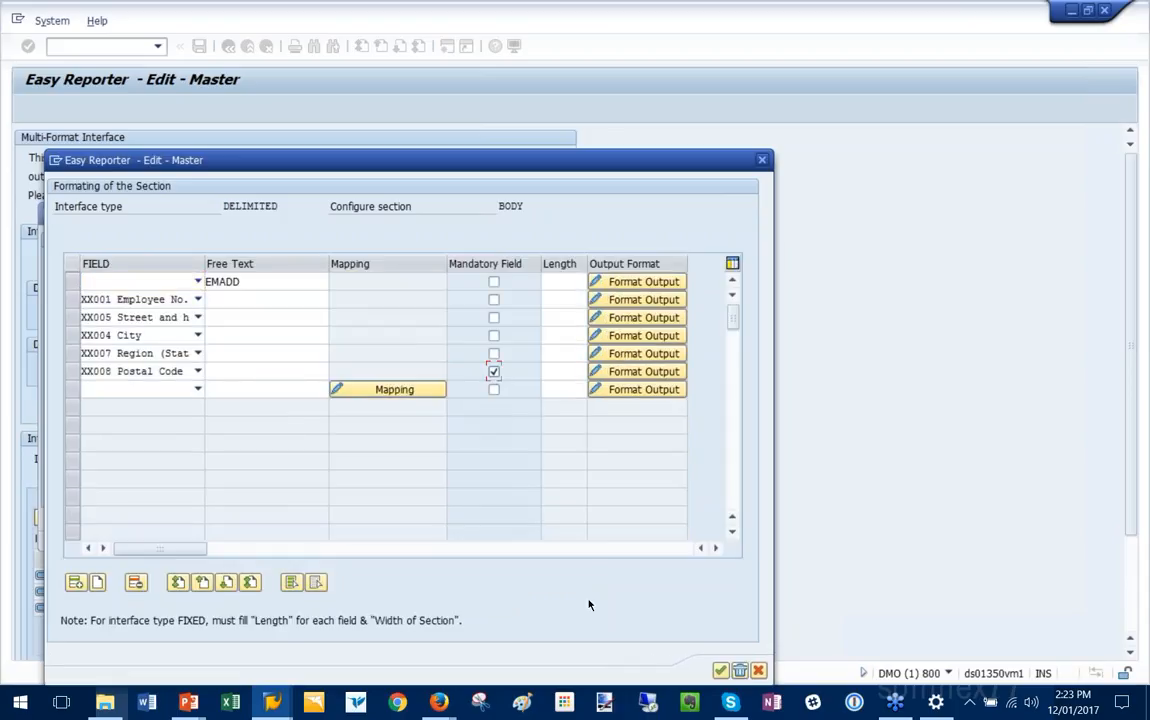
click(720, 670)
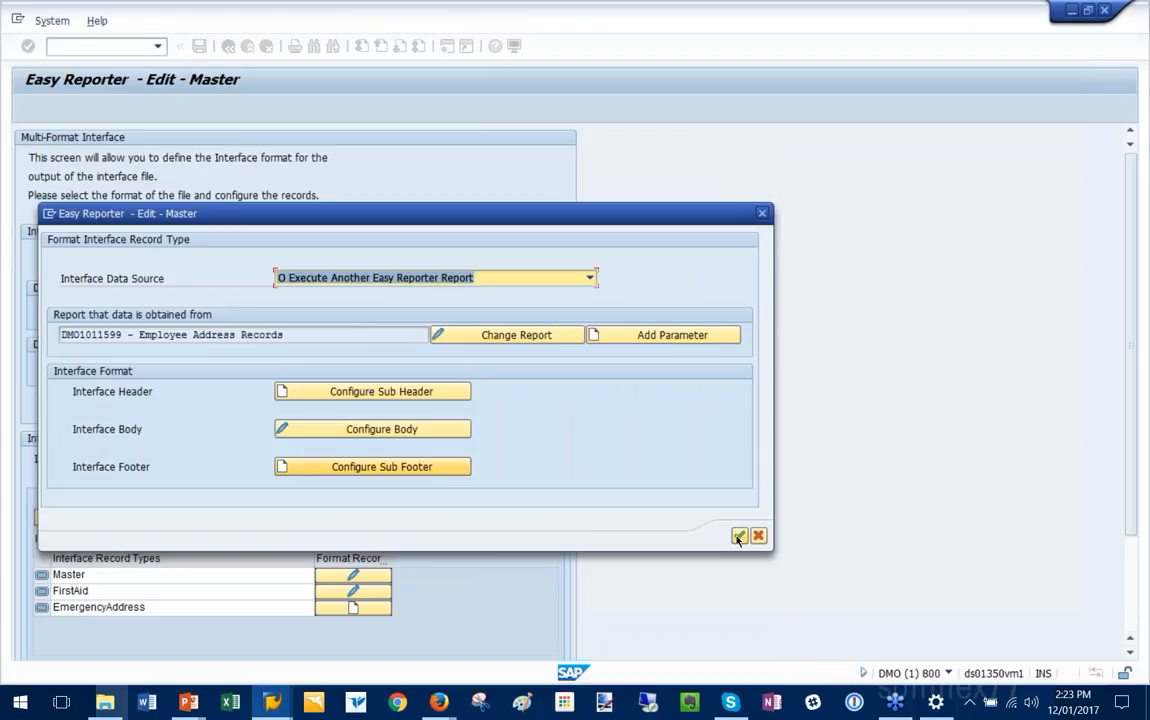
click(739, 537)
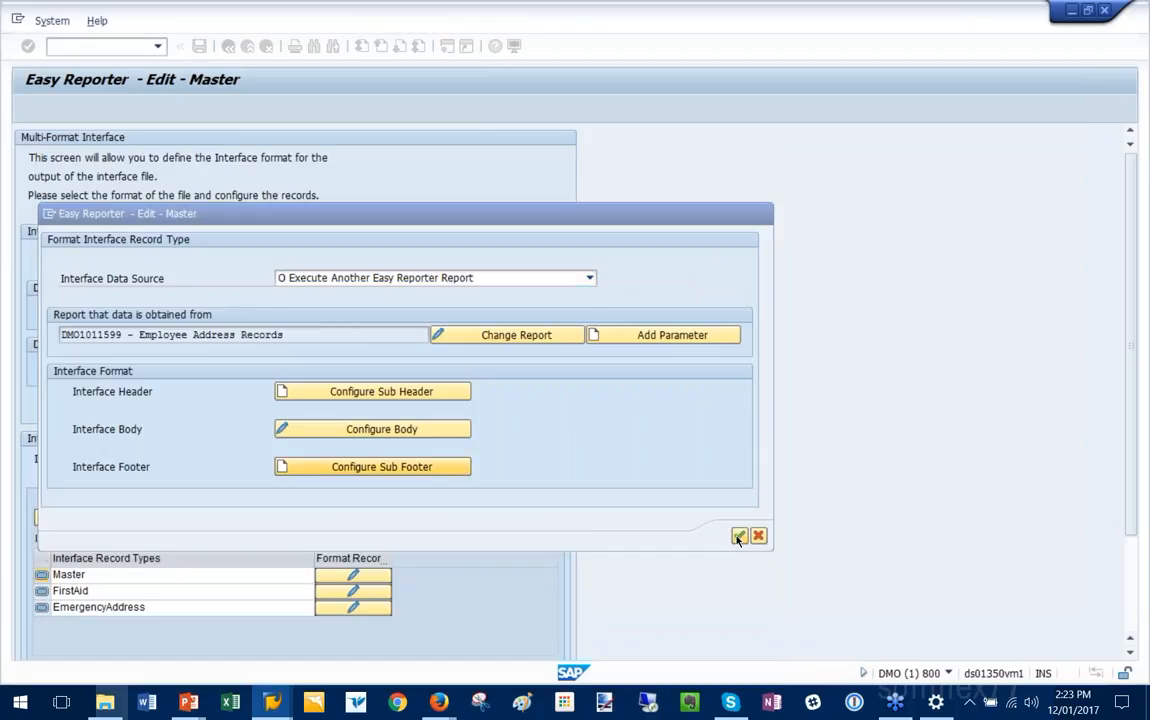
Configure the main footer with MSTR as free text in the first row and RCE01 Rec Count - Section Master in the second
scroll(268, 573, down, 3)
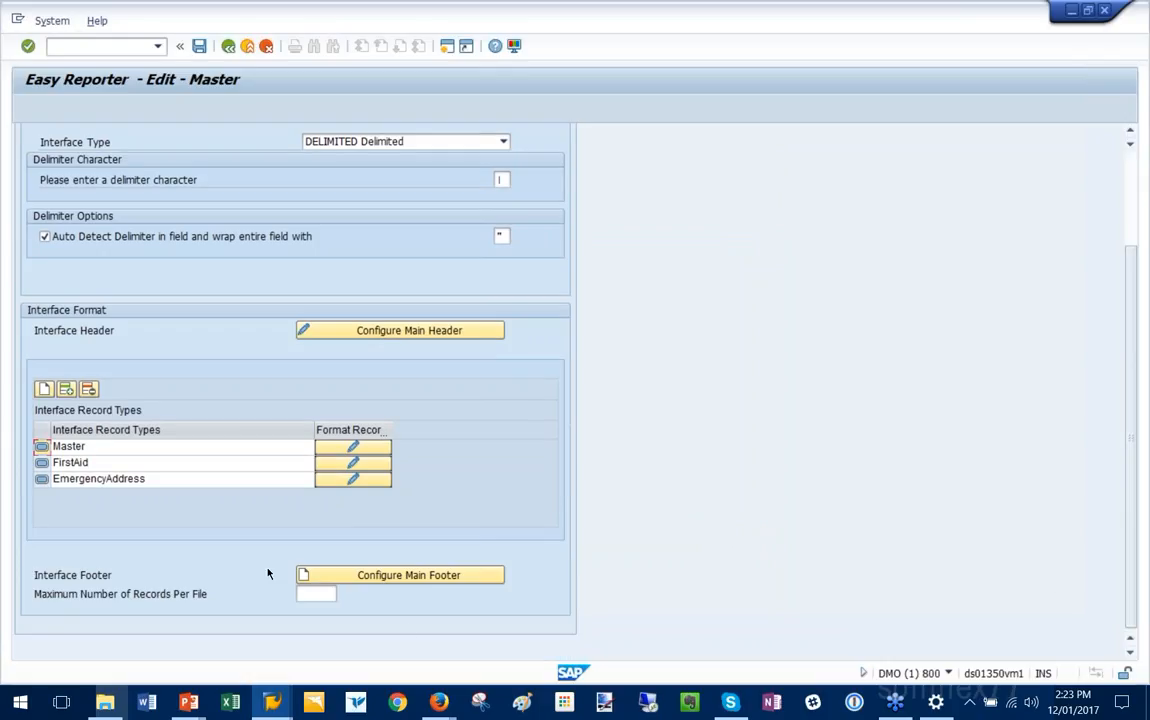
click(455, 575)
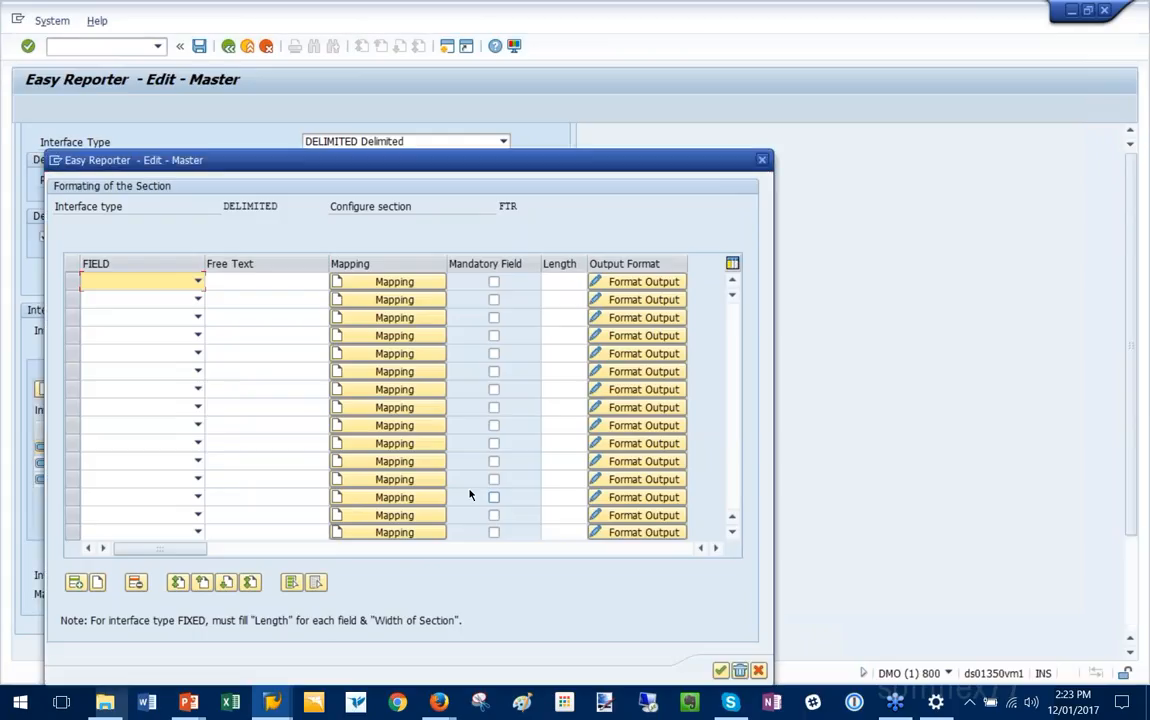
text(M)
click(224, 297)
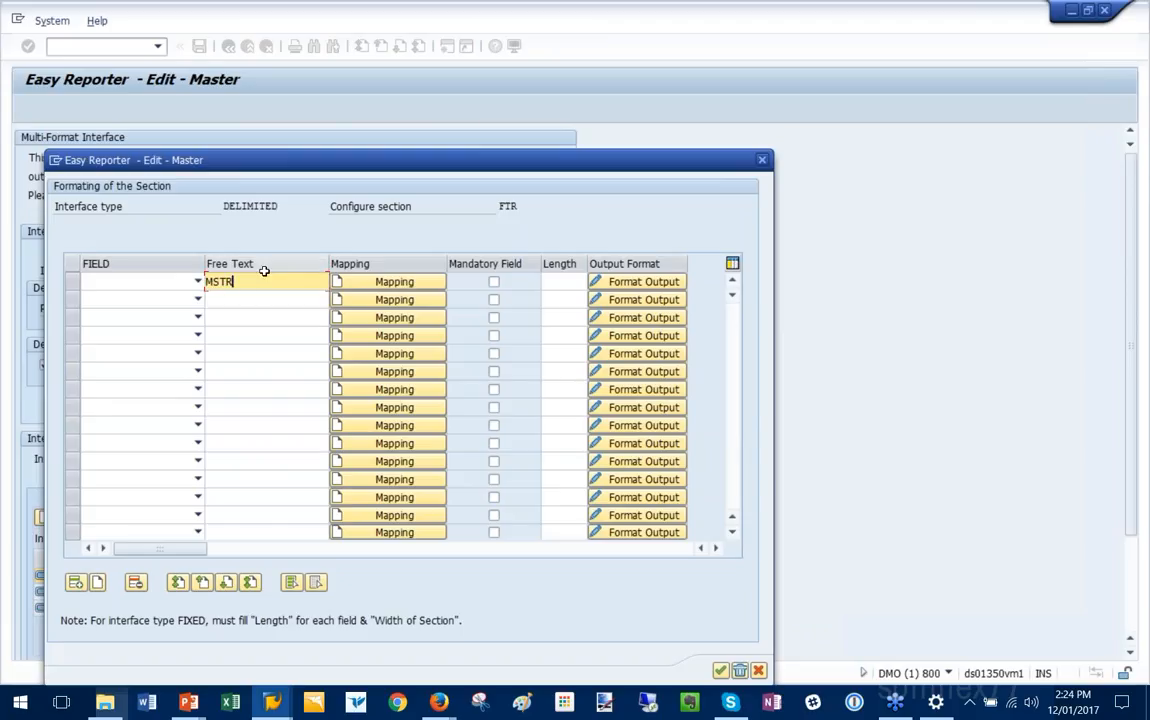
click(198, 299)
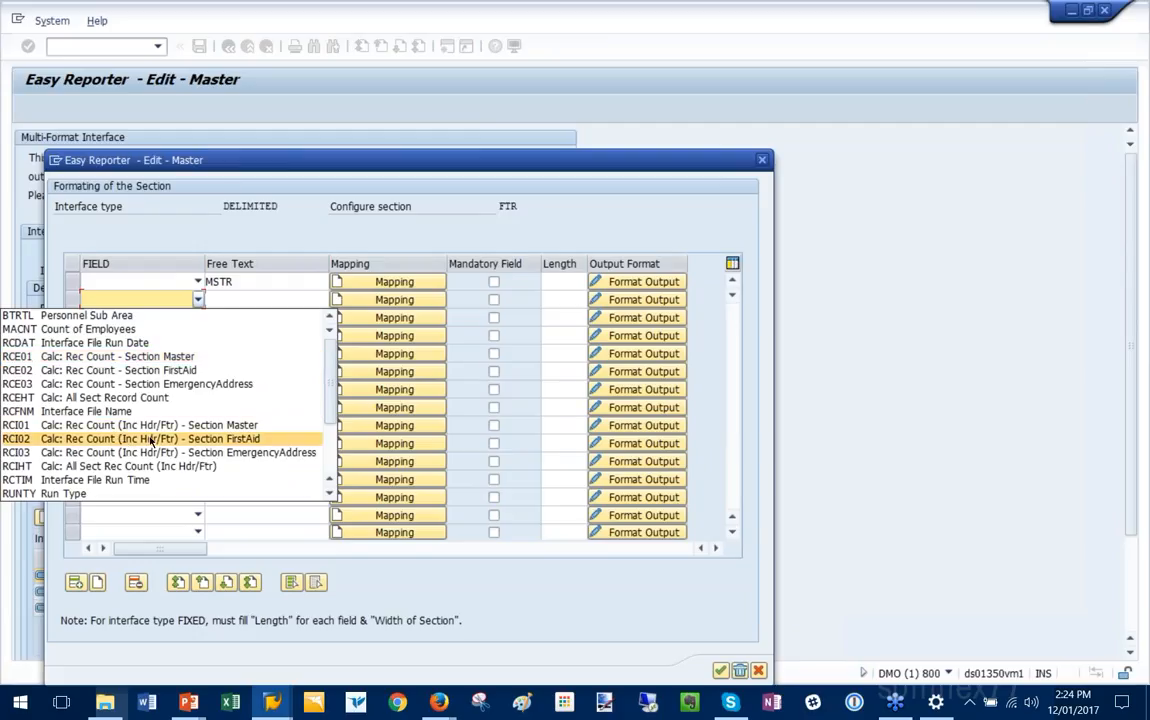
click(157, 358)
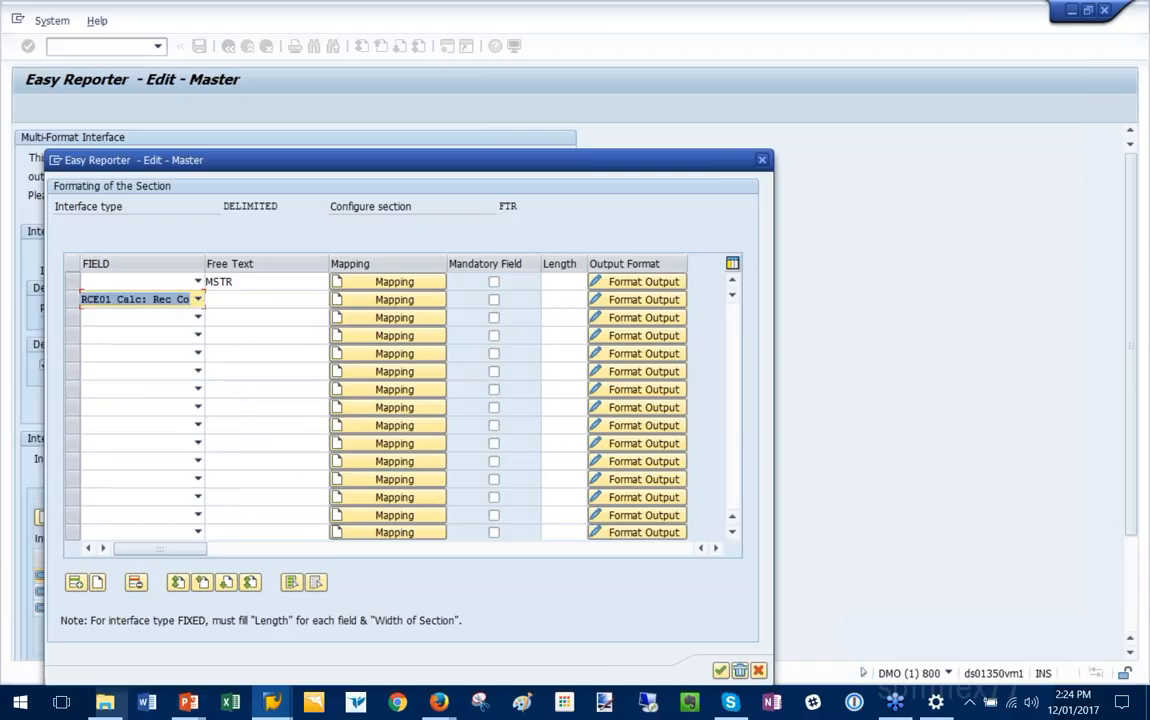
Enter FACERT as free text in the footer's third row and add RCE02 Rec Count - Section FirstAid in the fourth
click(246, 318)
text(FA)
click(238, 336)
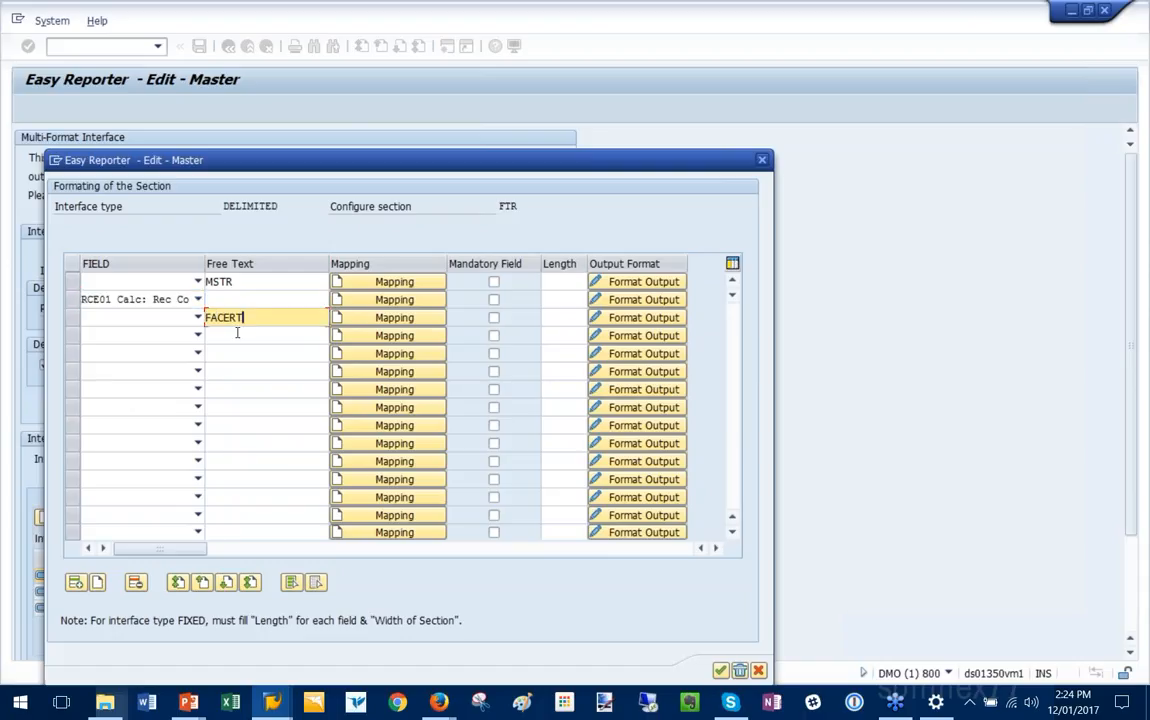
click(196, 335)
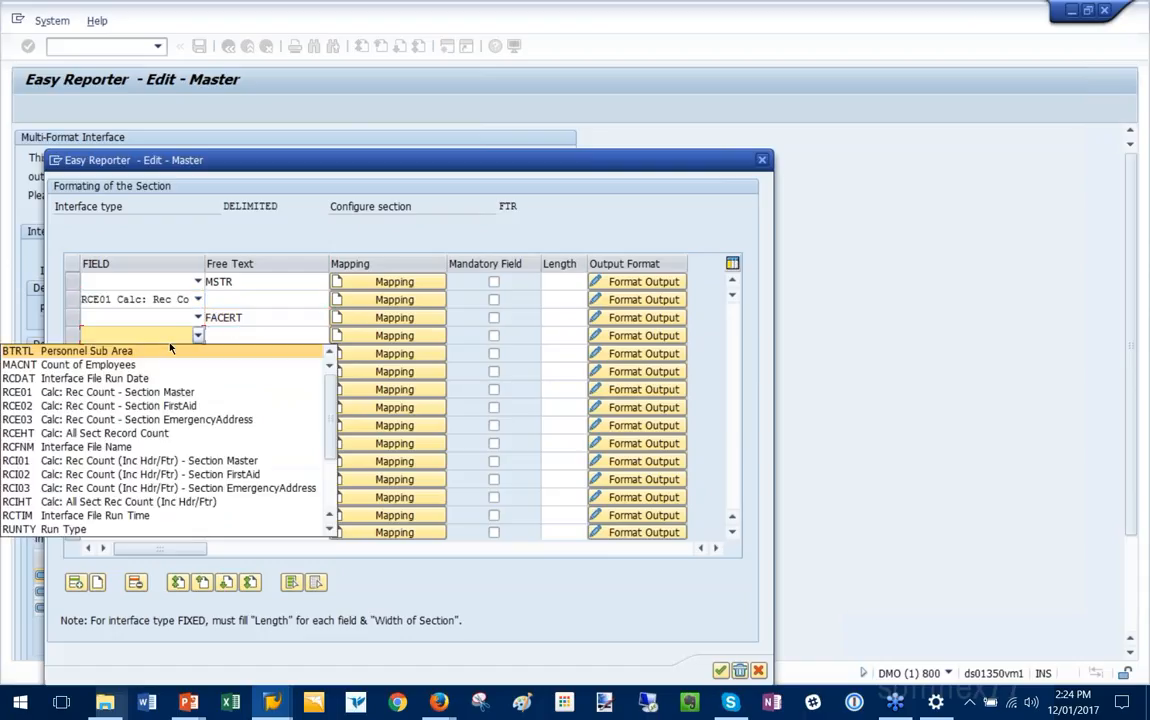
click(167, 406)
Enter EMADD as free text in the footer's fifth row and add RCE03 Rec Count - Section EmergencyAddress in the sixth
click(231, 355)
text(E)
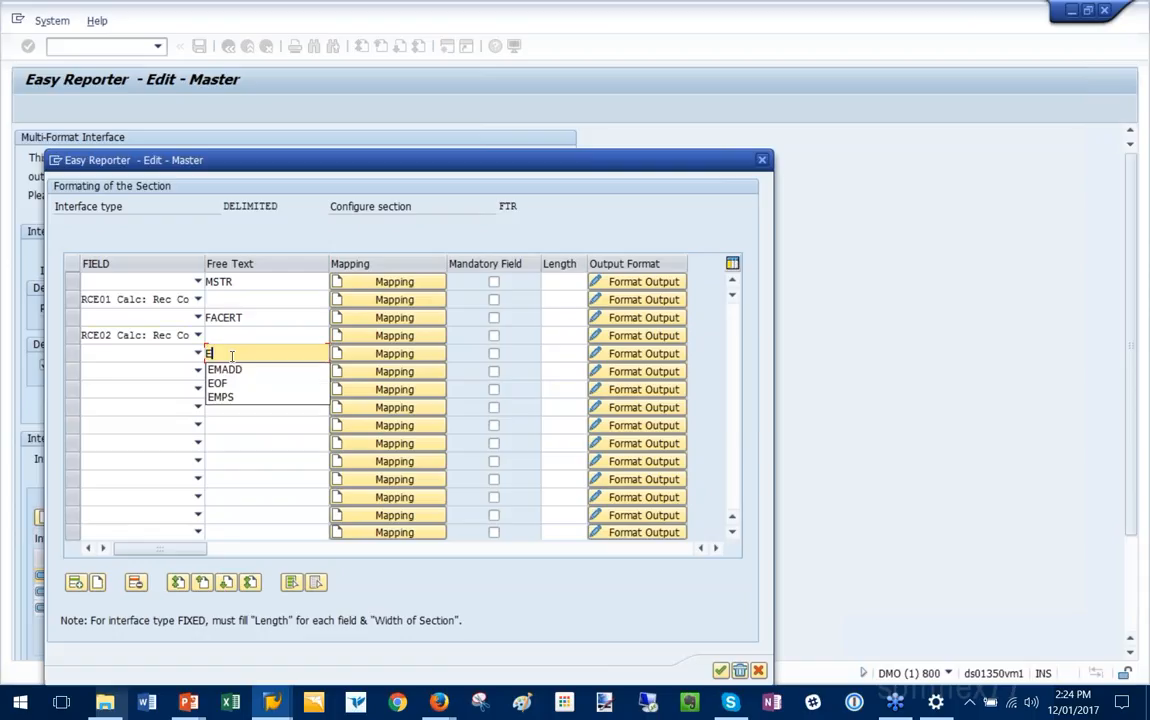
click(226, 370)
click(197, 372)
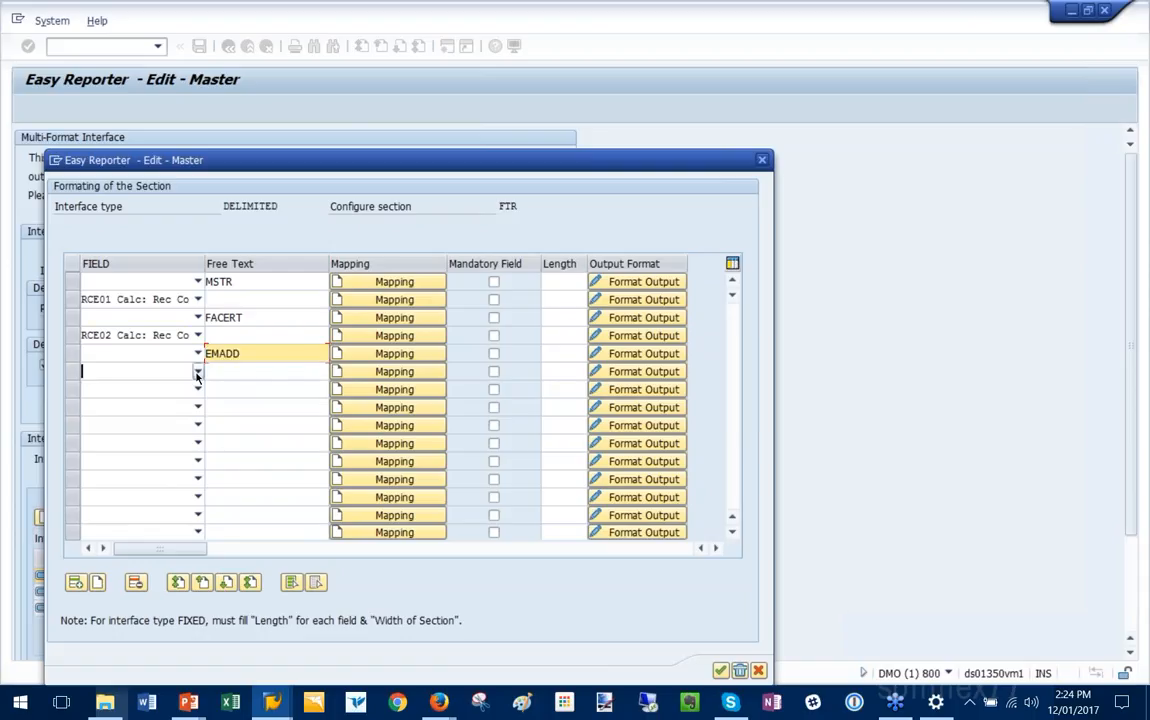
click(197, 372)
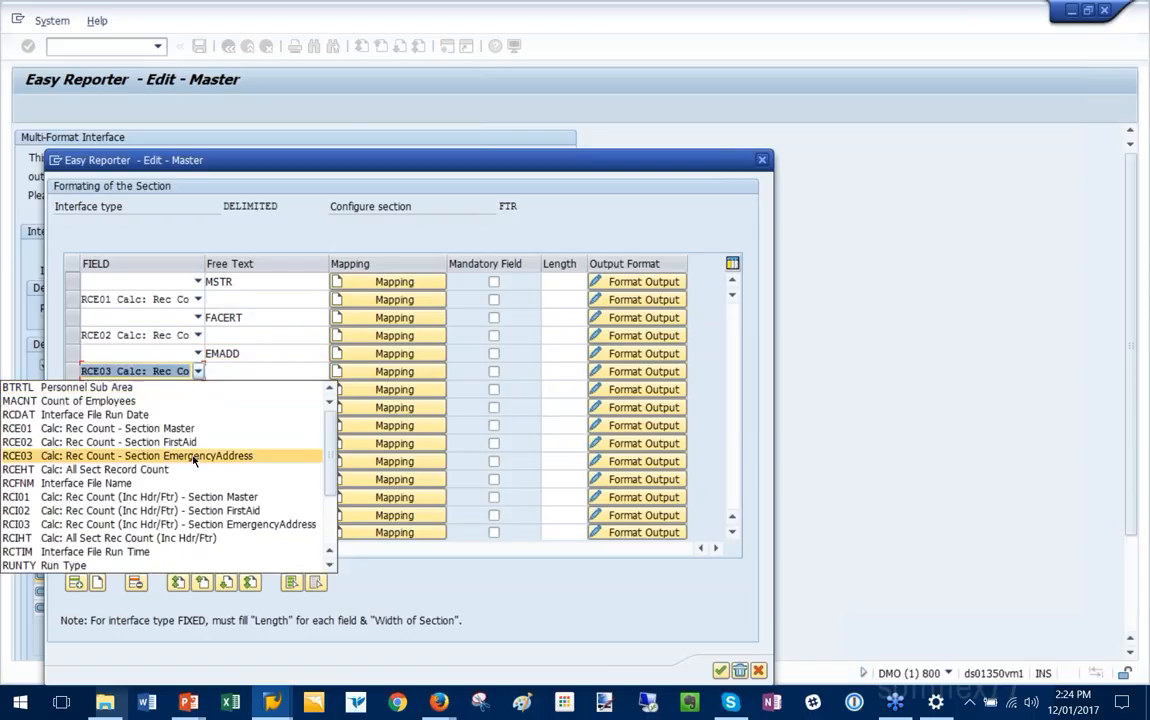
click(193, 458)
Enter TOTAL as free text in the footer's seventh row and add RCIHT All Sect Rec Count (Inc Hdr/Ftr) in the eighth
click(198, 390)
click(236, 390)
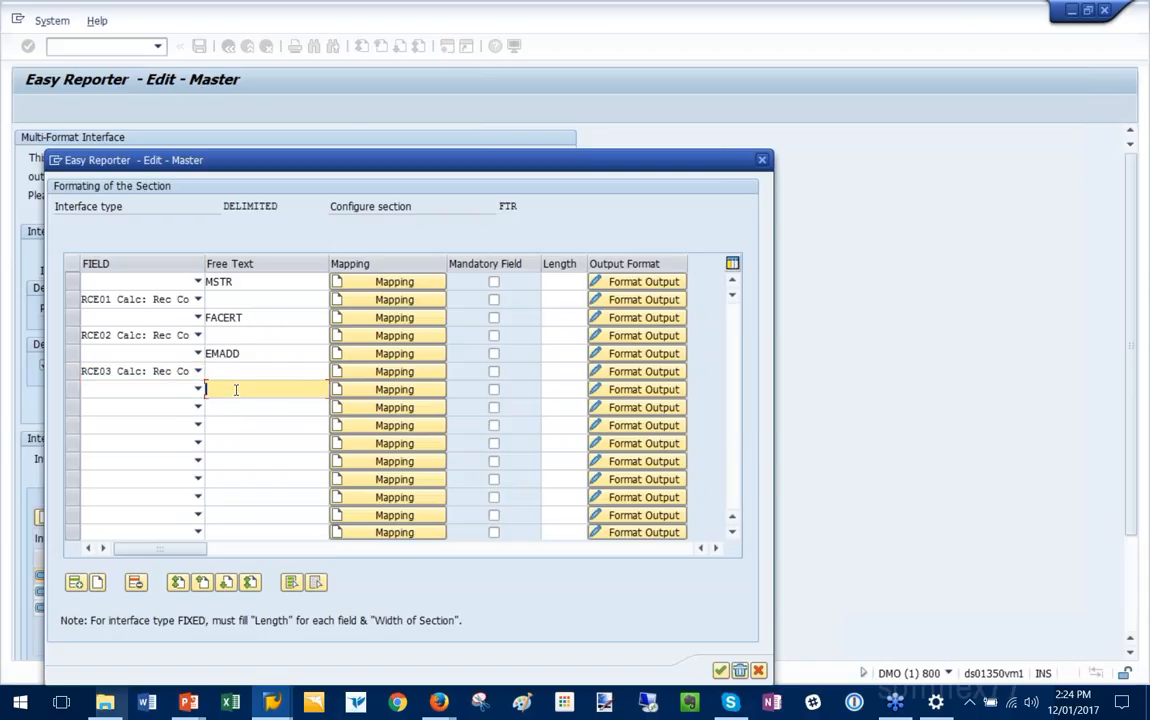
text(T)
click(222, 407)
click(198, 407)
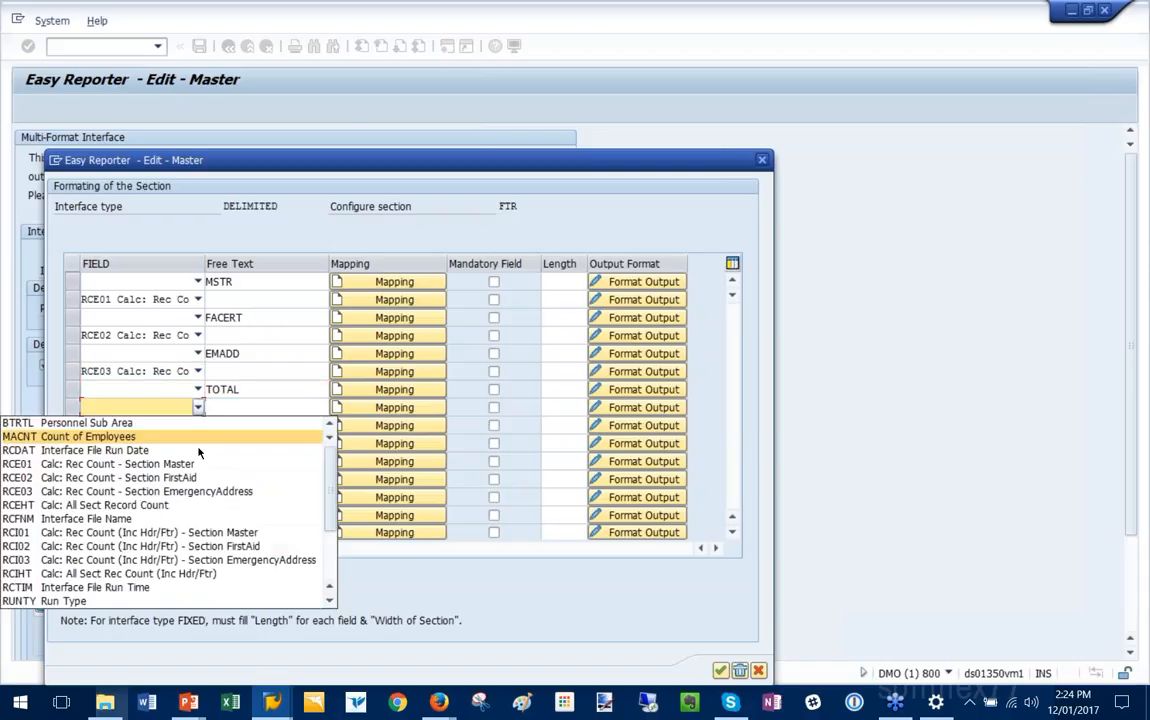
click(195, 574)
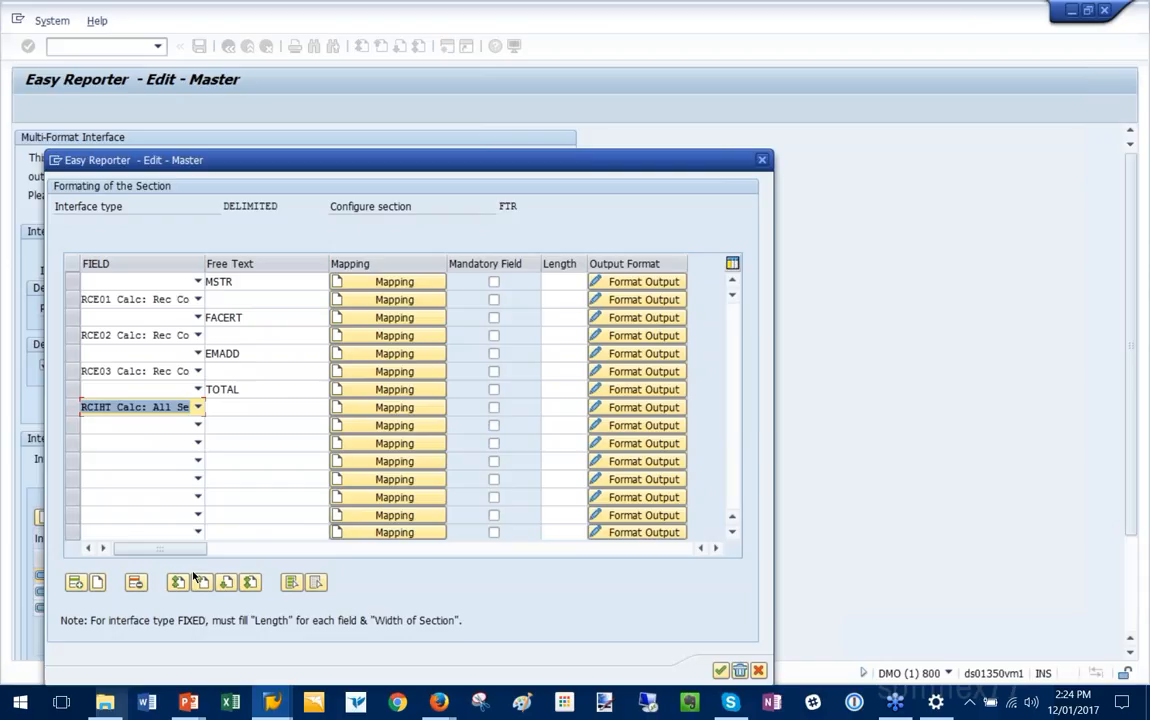
Enter EOF as free text in the footer's ninth row, accept the footer and save the interface format
click(229, 426)
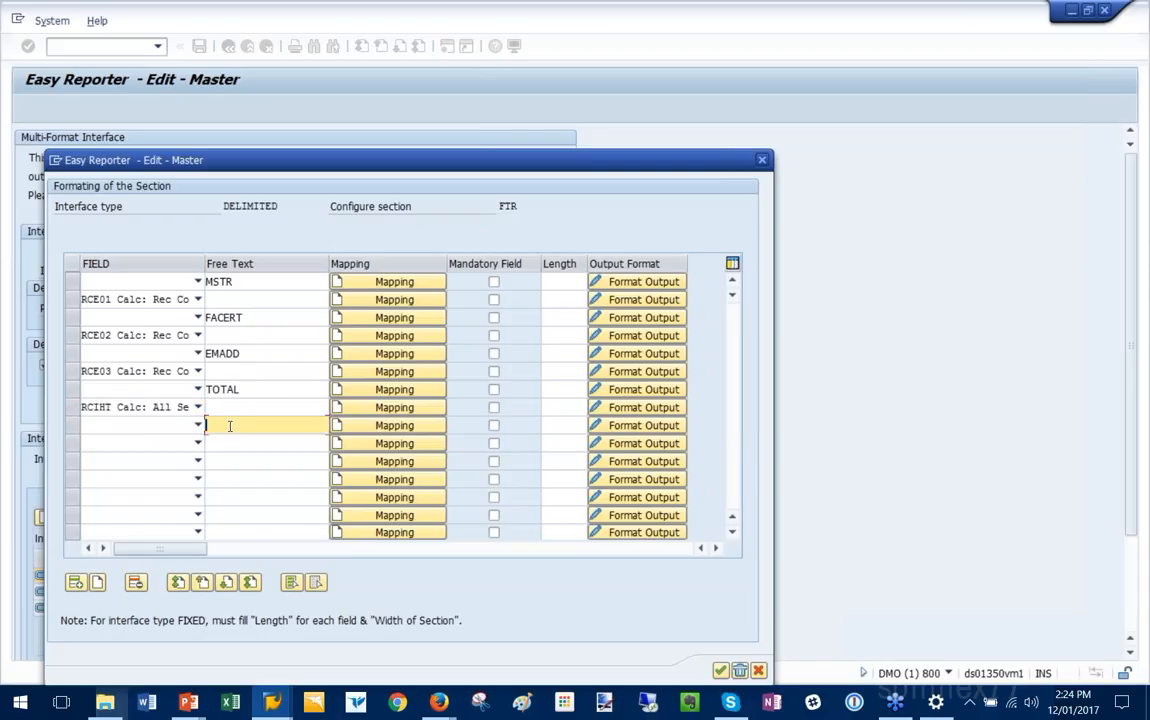
text(EOF)
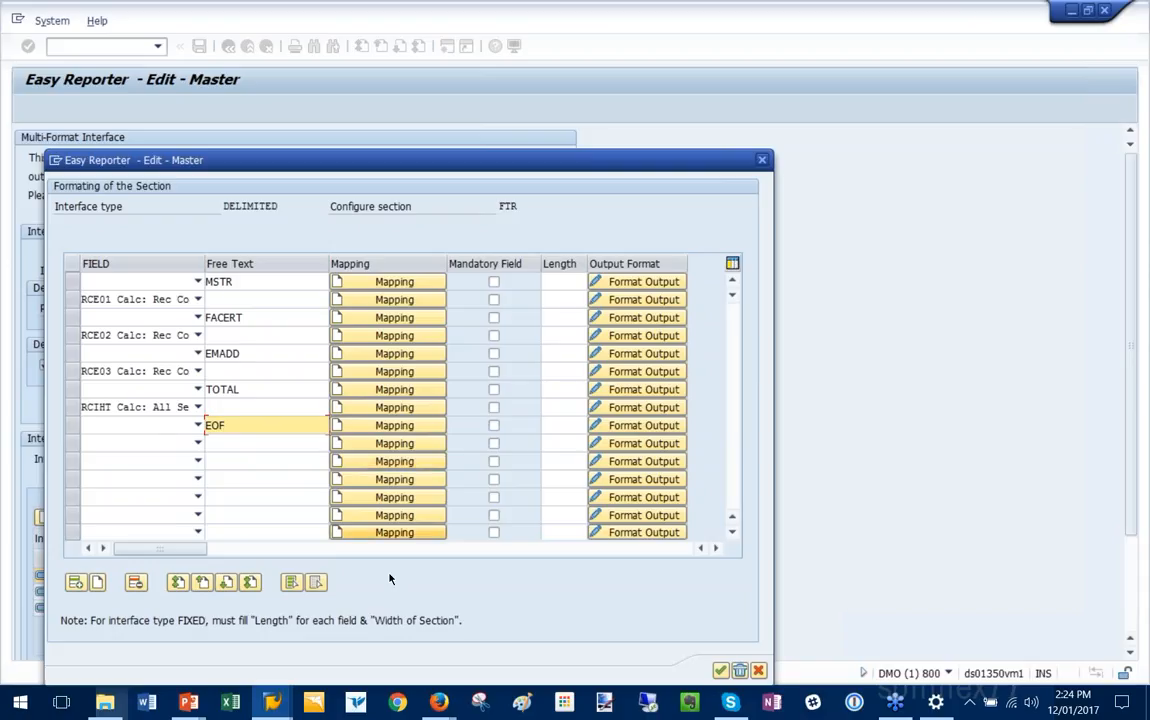
click(720, 670)
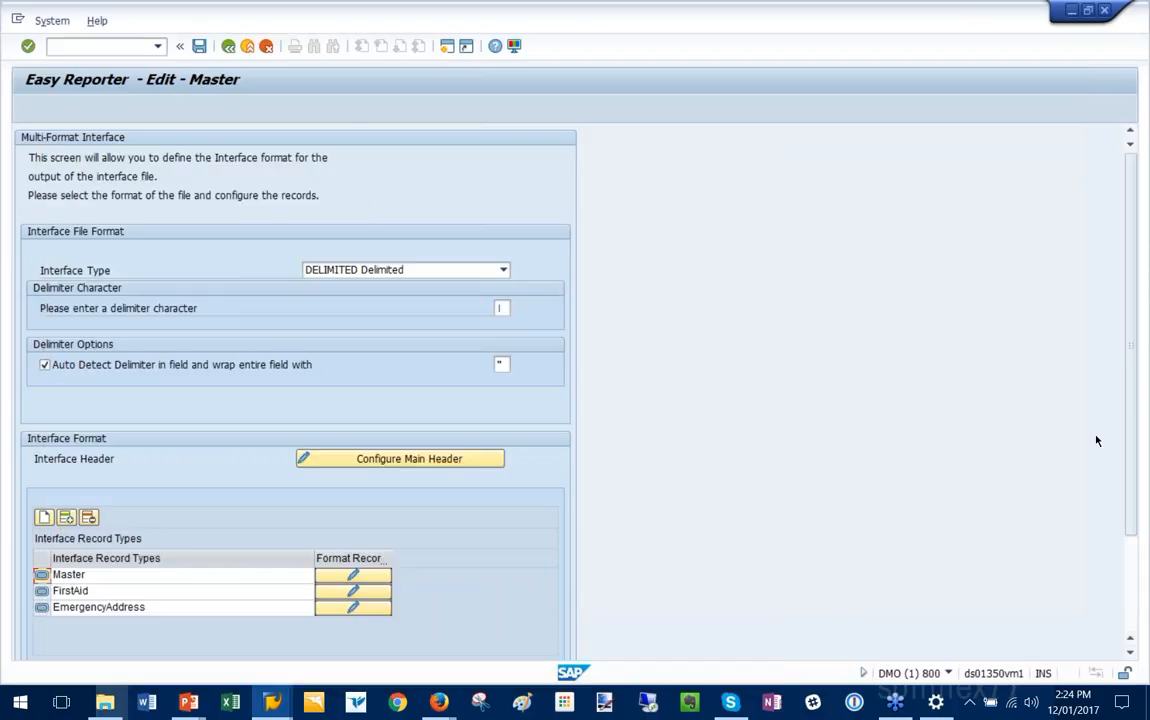
scroll(1130, 424, down, 3)
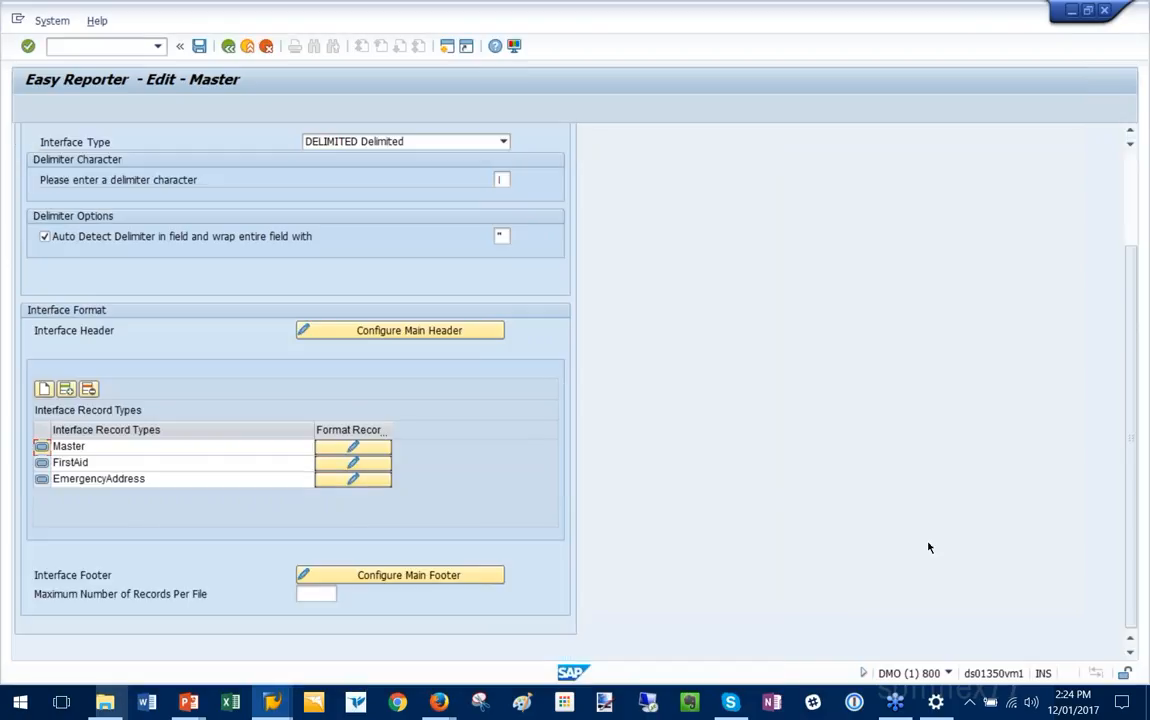
click(200, 47)
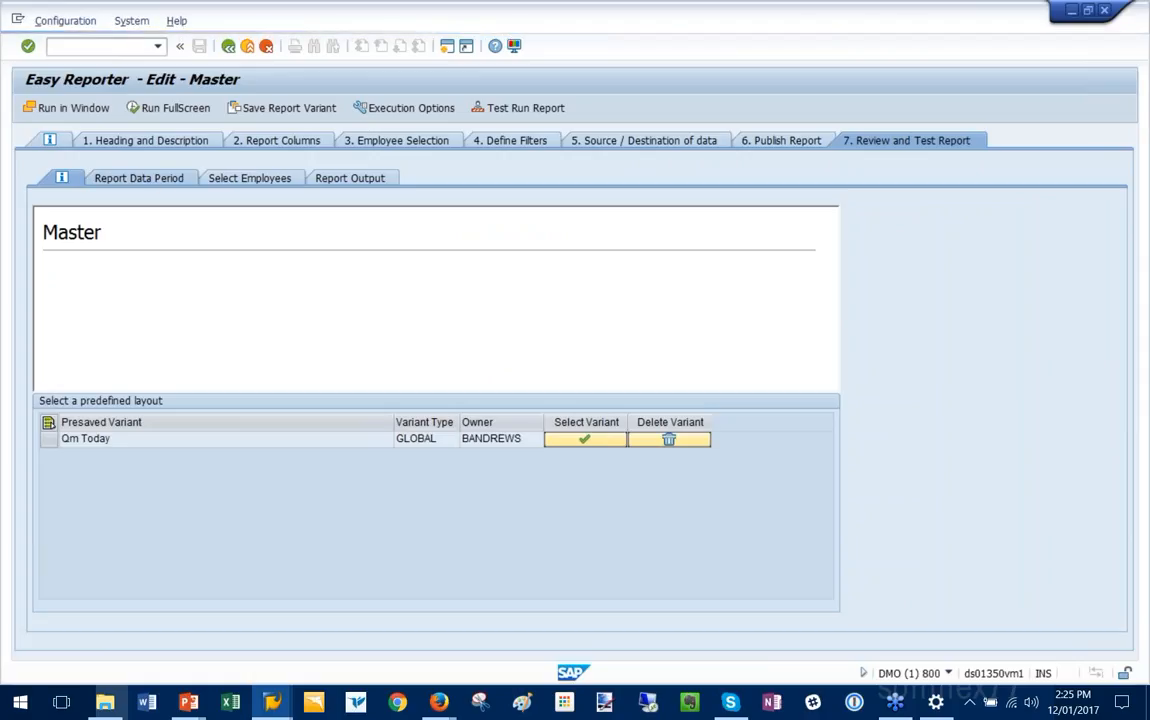
Review the Master report's data period and employee selection, and execute the report in the foreground
click(138, 178)
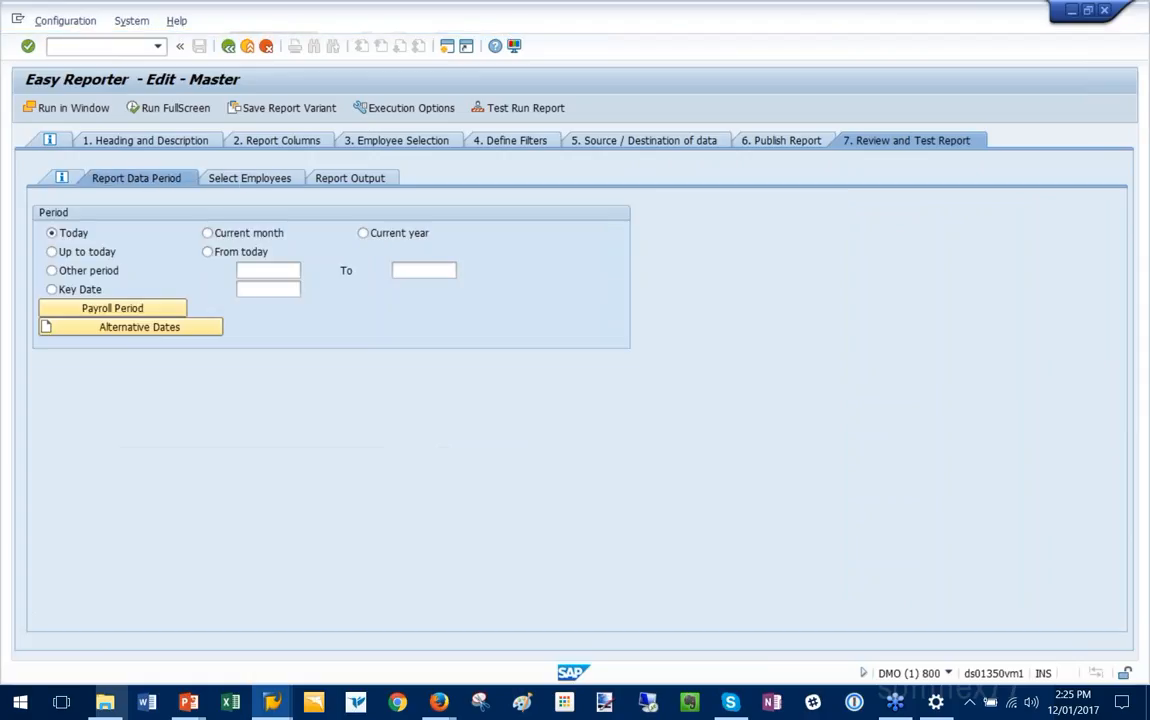
click(246, 181)
click(350, 178)
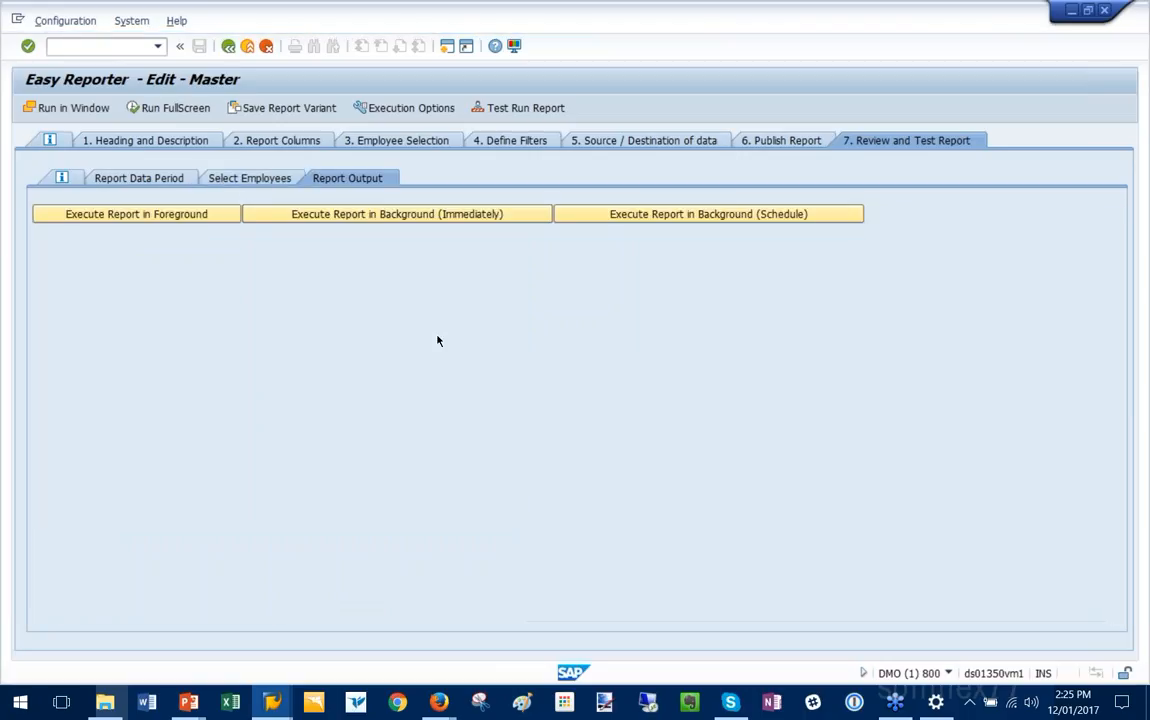
click(175, 216)
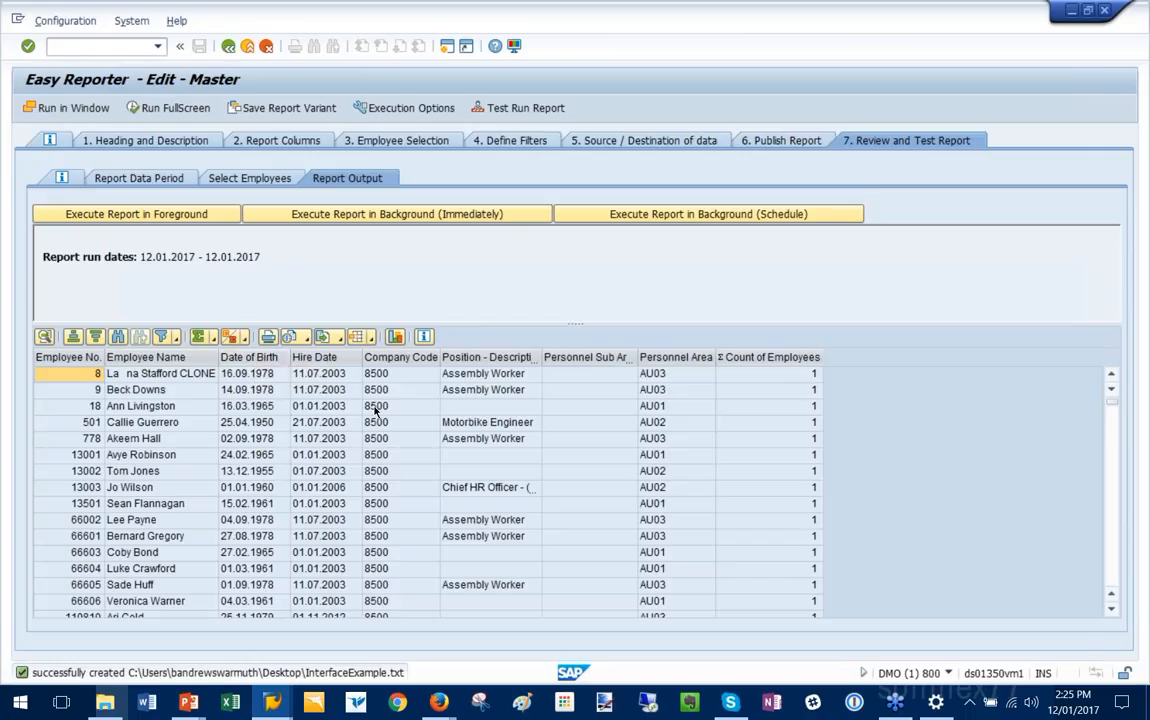
Switch to File Explorer's Desktop folder and open the generated InterfaceExample.txt
click(107, 706)
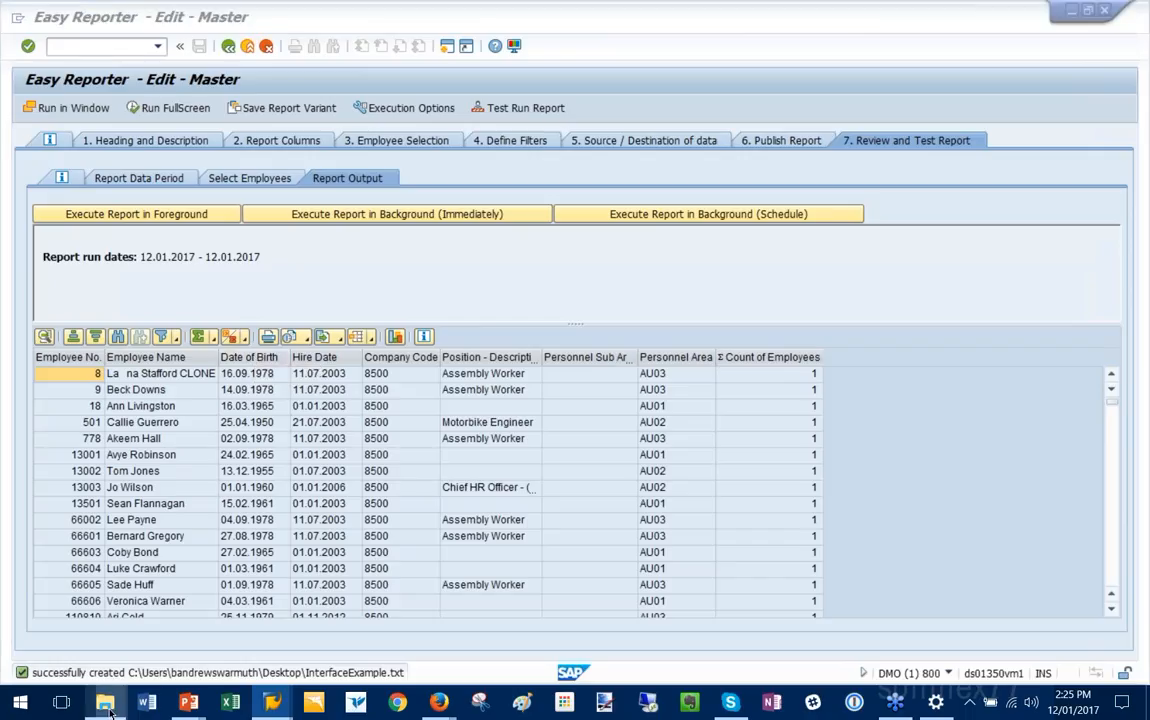
right_click(108, 707)
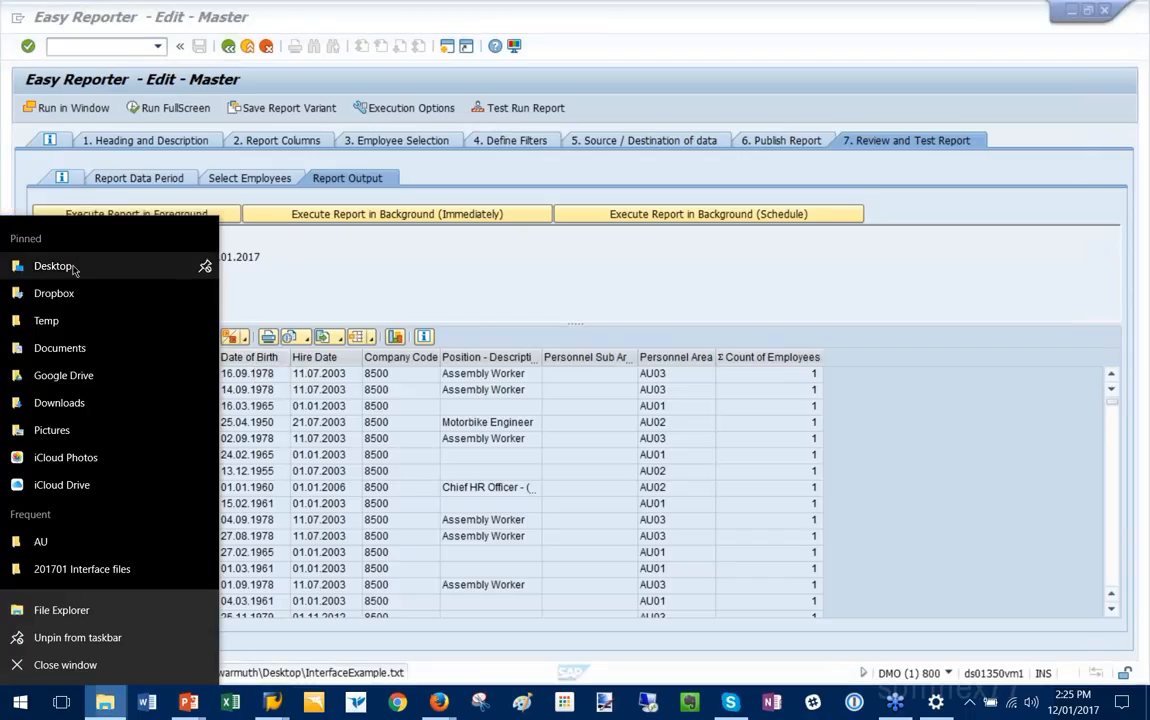
click(75, 268)
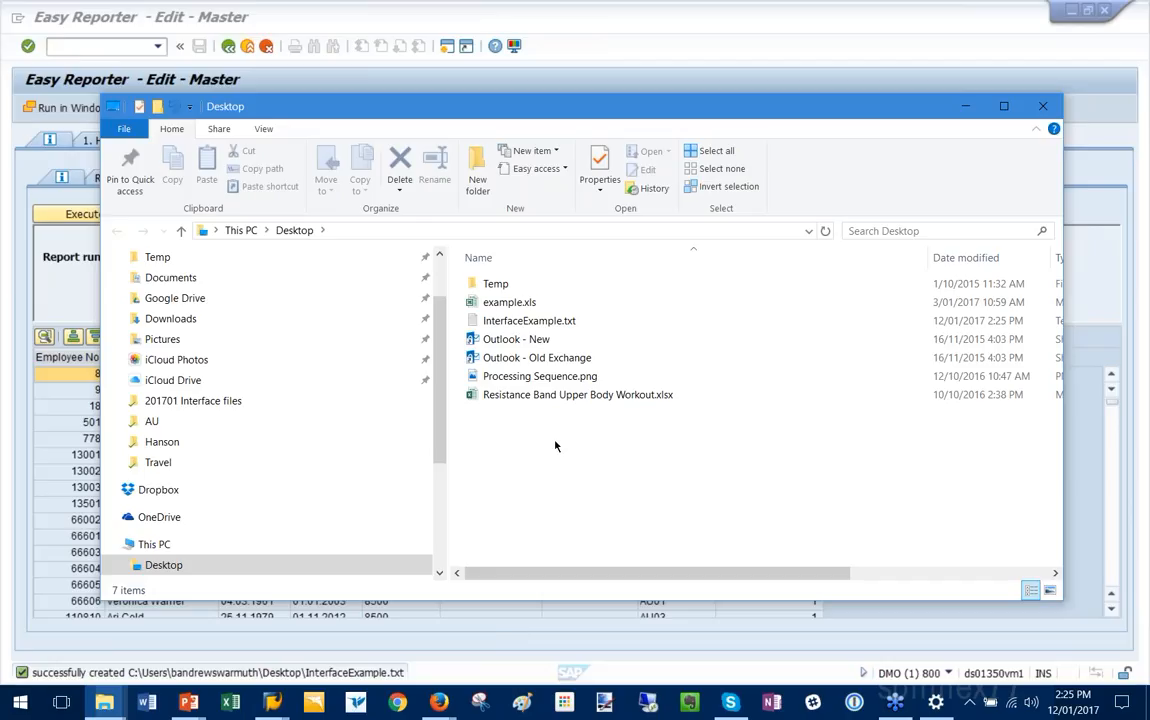
click(540, 320)
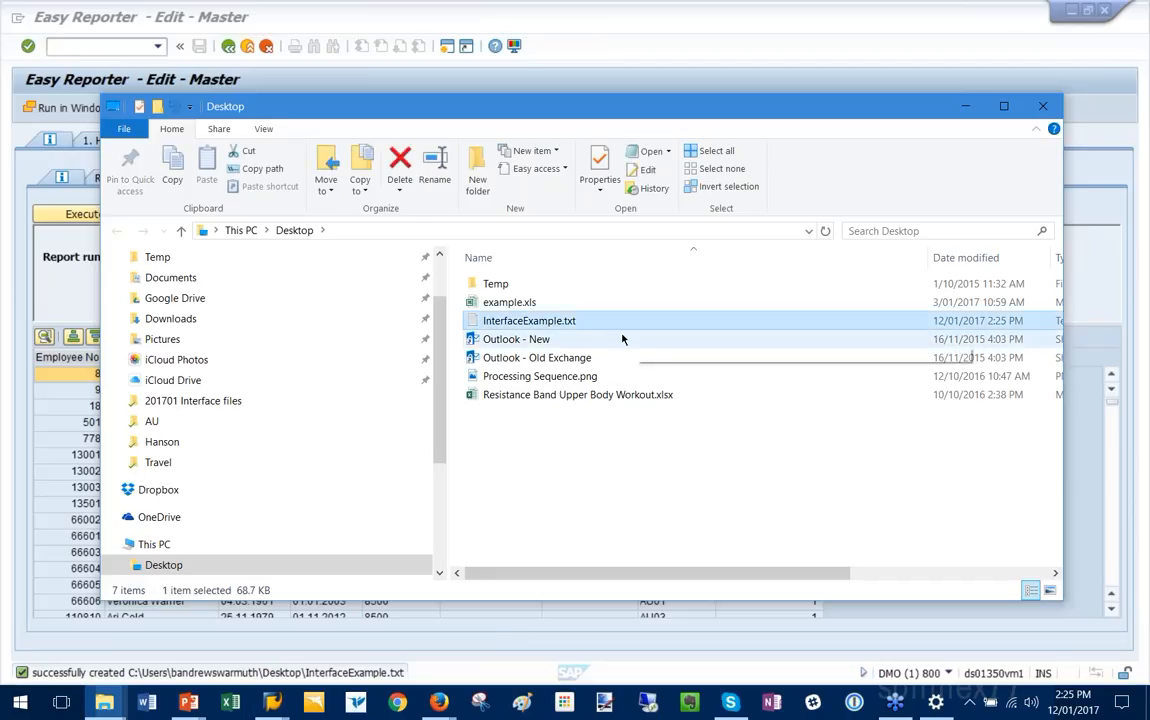
double_click(531, 322)
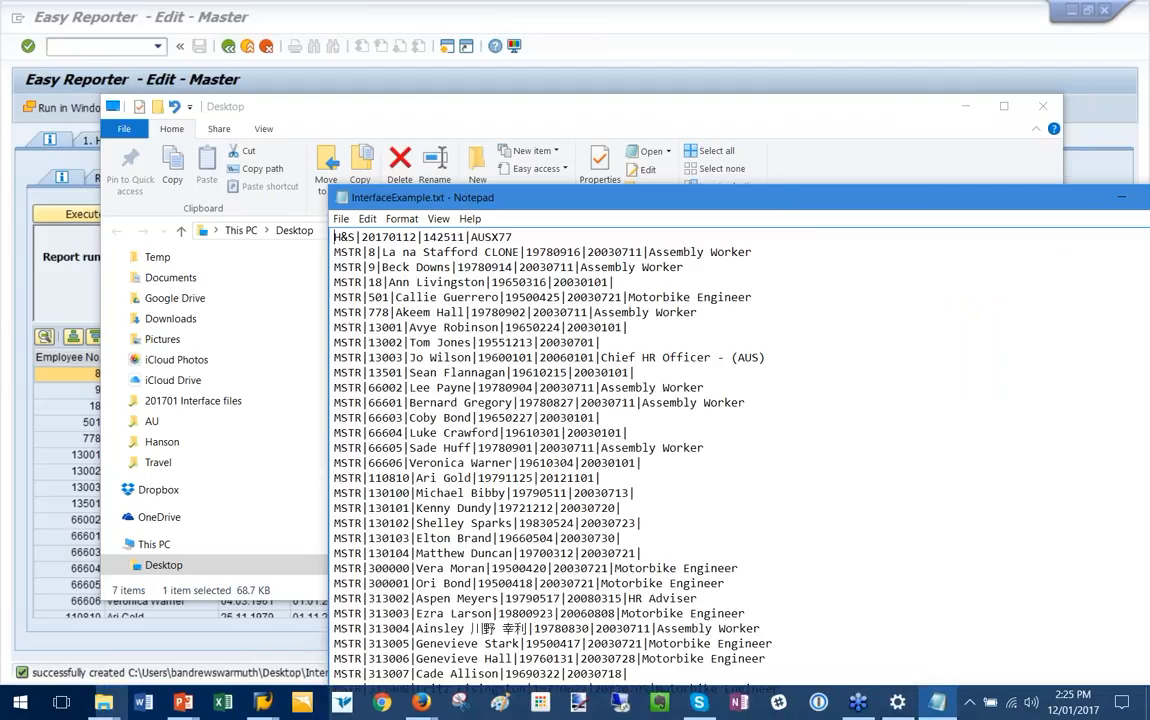
Move the Notepad window fully into view and examine the interface file's header line and first MSTR records
drag(612, 203, 408, 76)
drag(308, 110, 267, 110)
click(301, 110)
drag(131, 126, 494, 172)
click(605, 399)
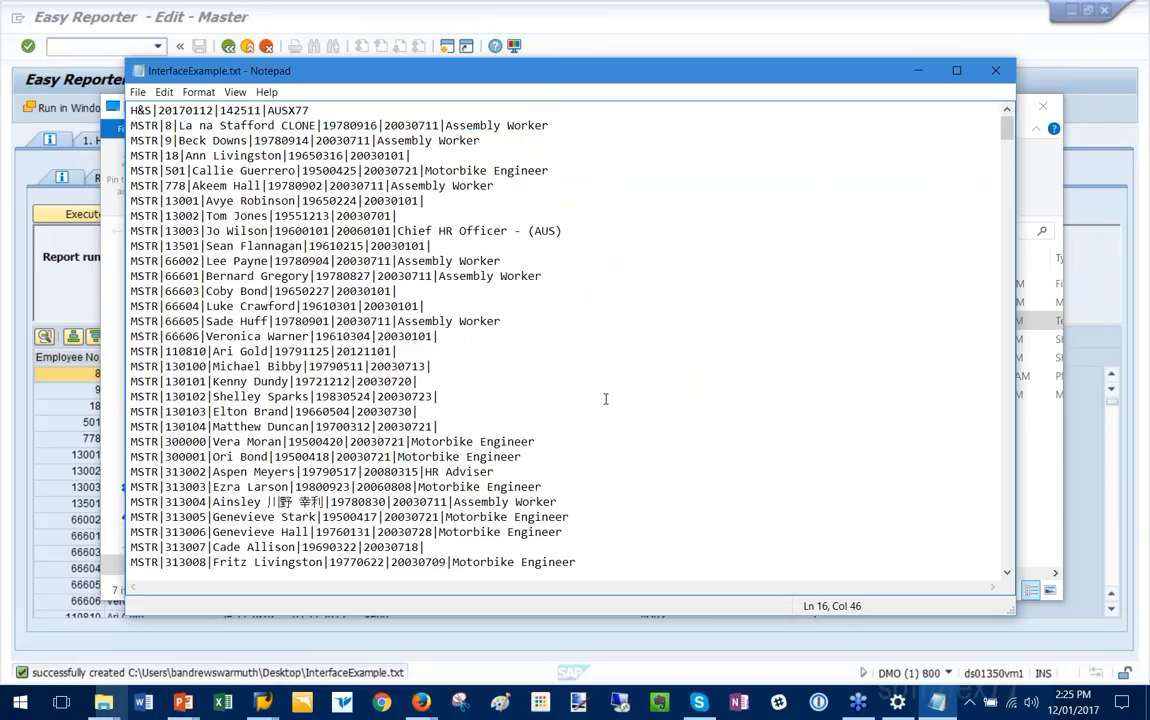
Examine the FACERT and EMADD records and the record-count footer through to the end of the interface file
scroll(605, 399, down, 6)
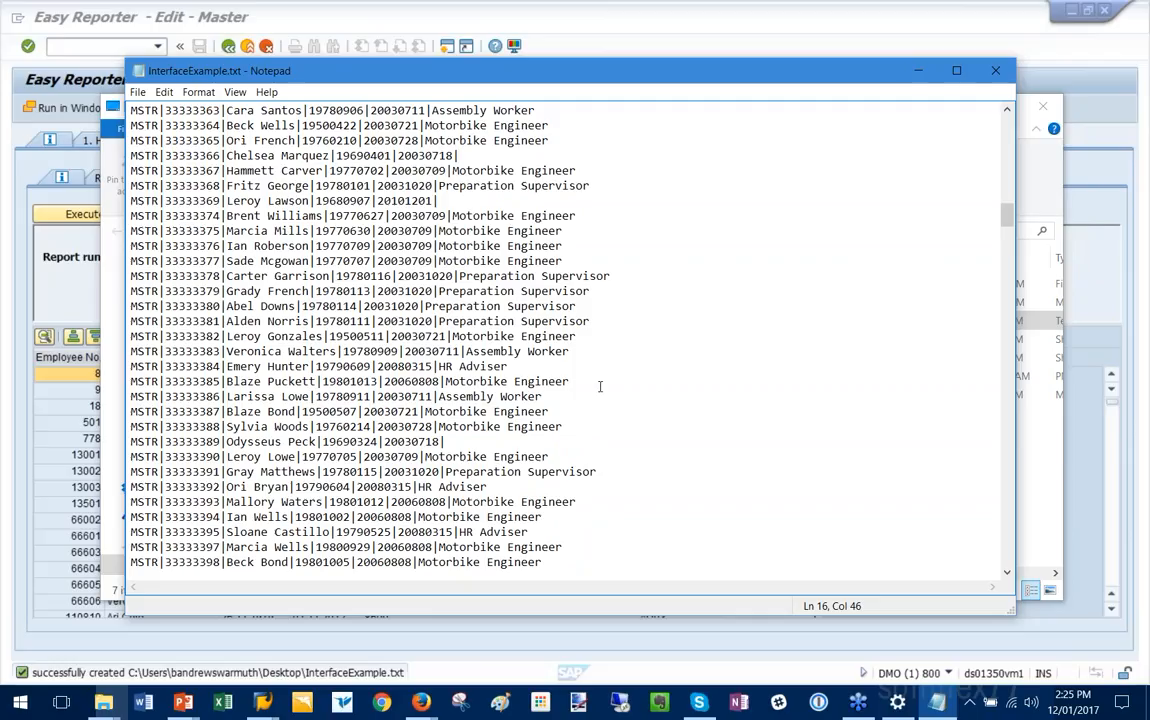
scroll(600, 386, down, 20)
drag(1007, 264, 1014, 345)
drag(151, 215, 322, 217)
click(363, 245)
click(323, 218)
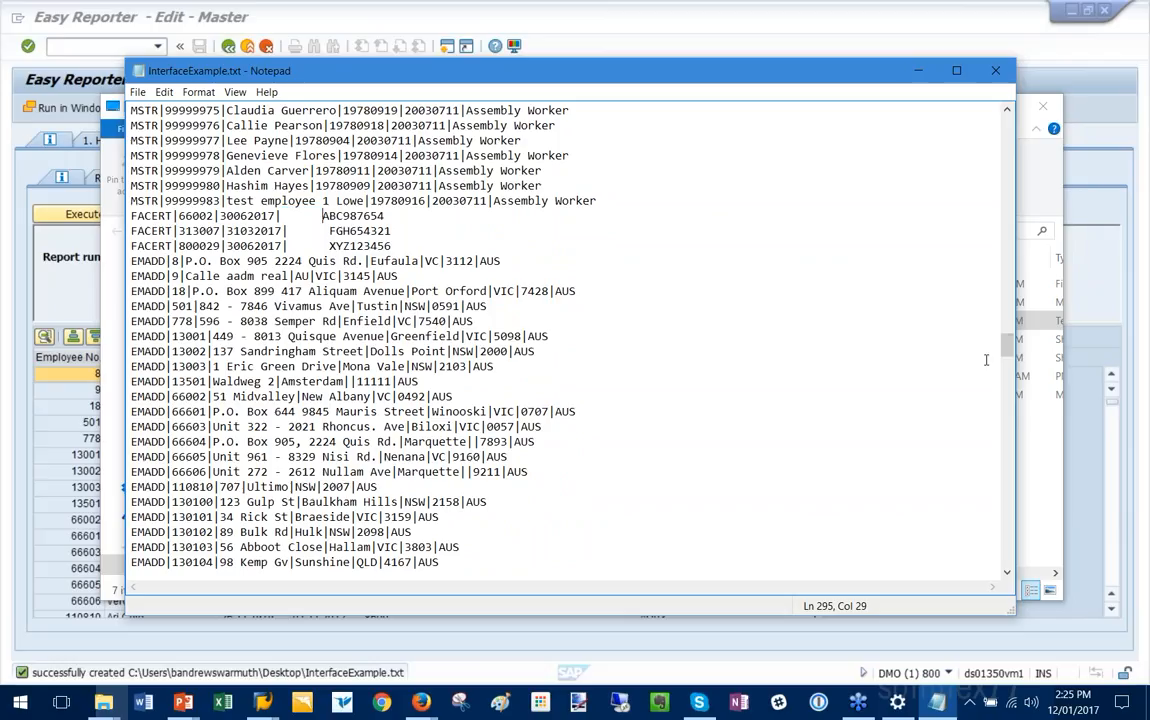
drag(1010, 347, 993, 553)
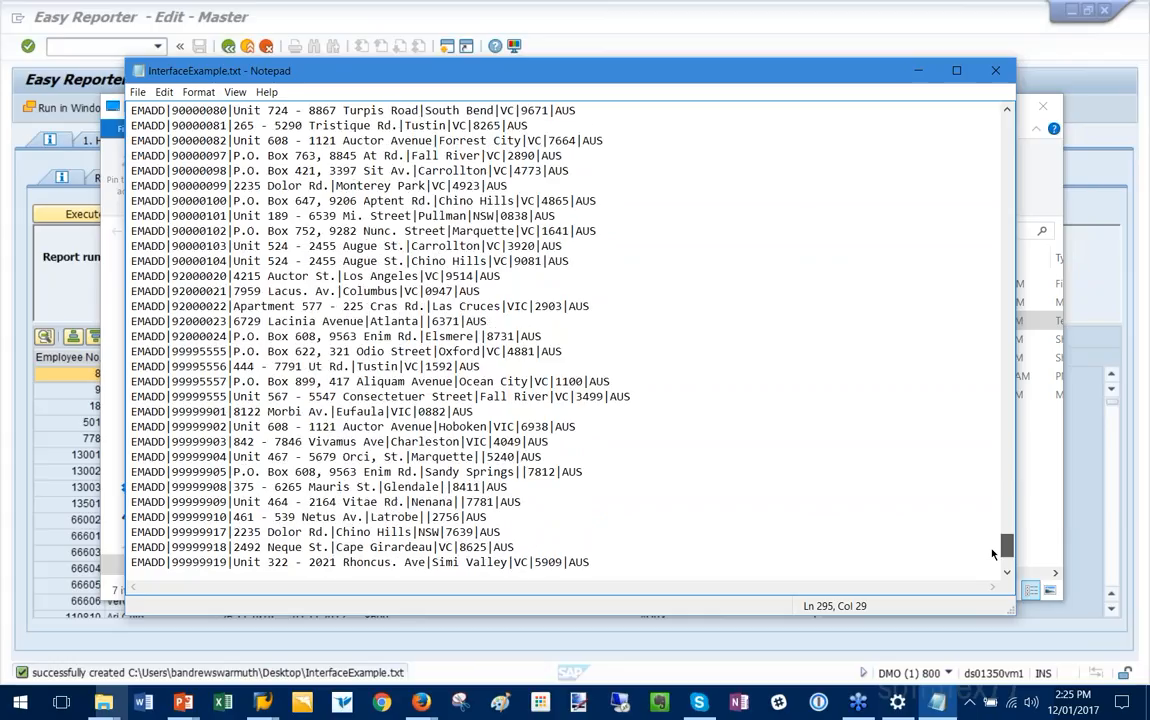
key(ctrl+End)
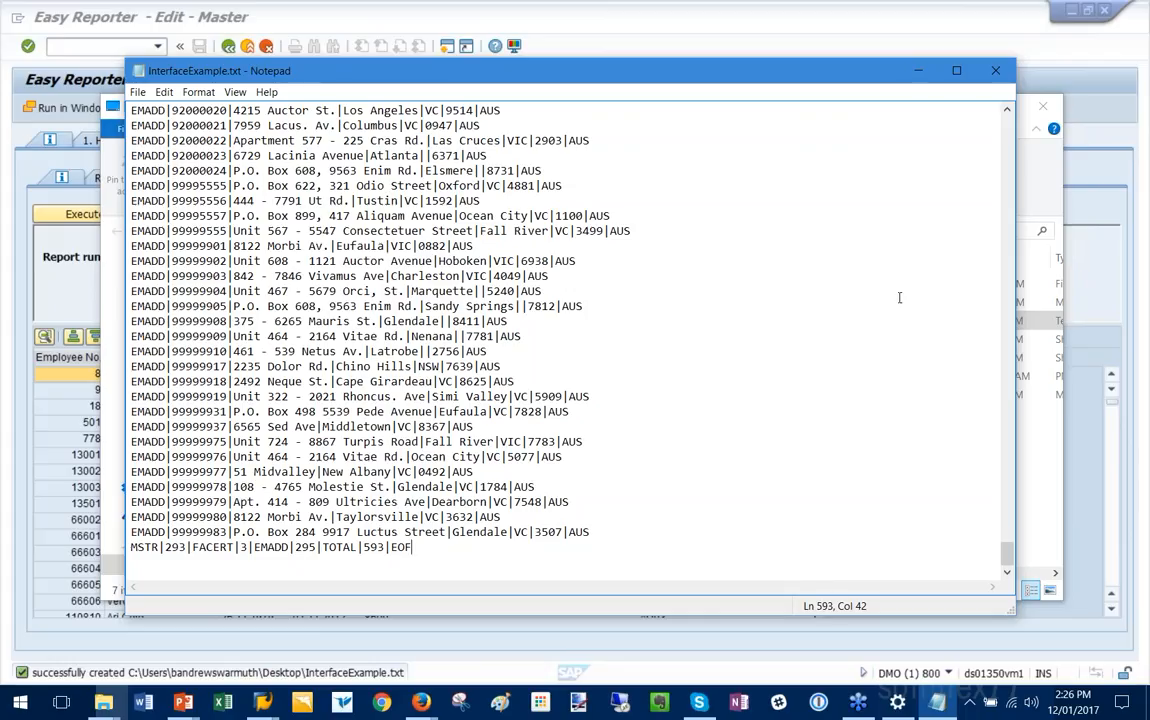
Close the text file and return to Easy Reporter to review the Master report's interface format settings
click(997, 74)
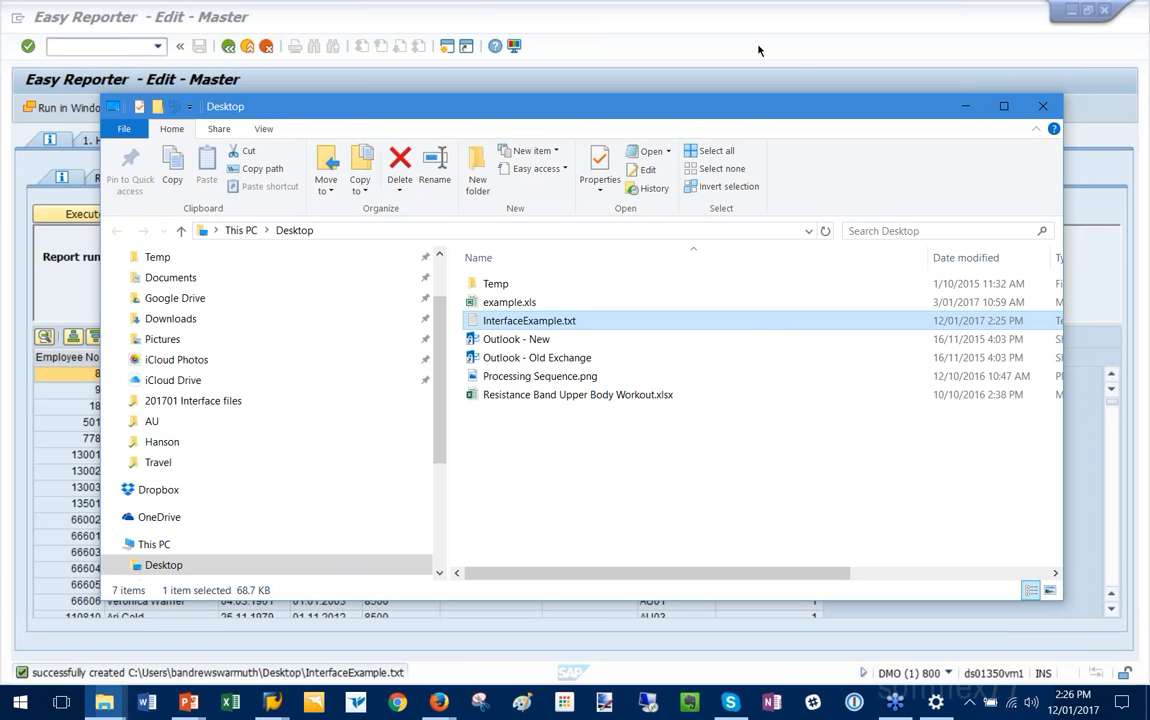
click(758, 50)
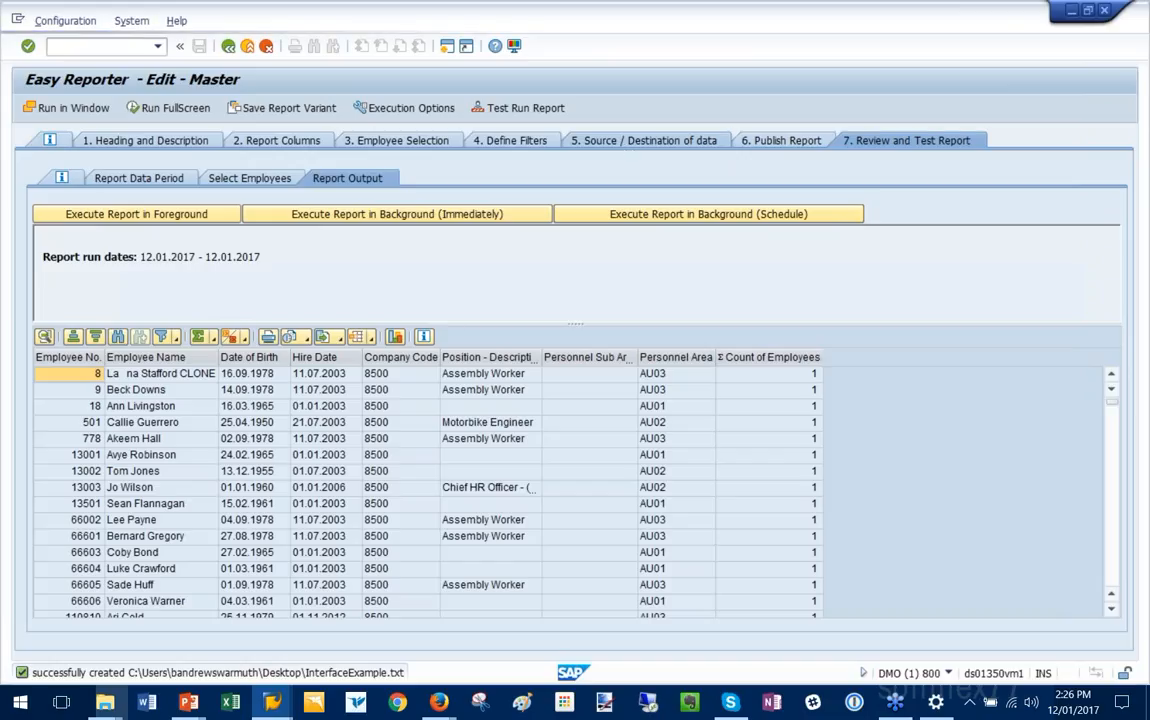
click(629, 141)
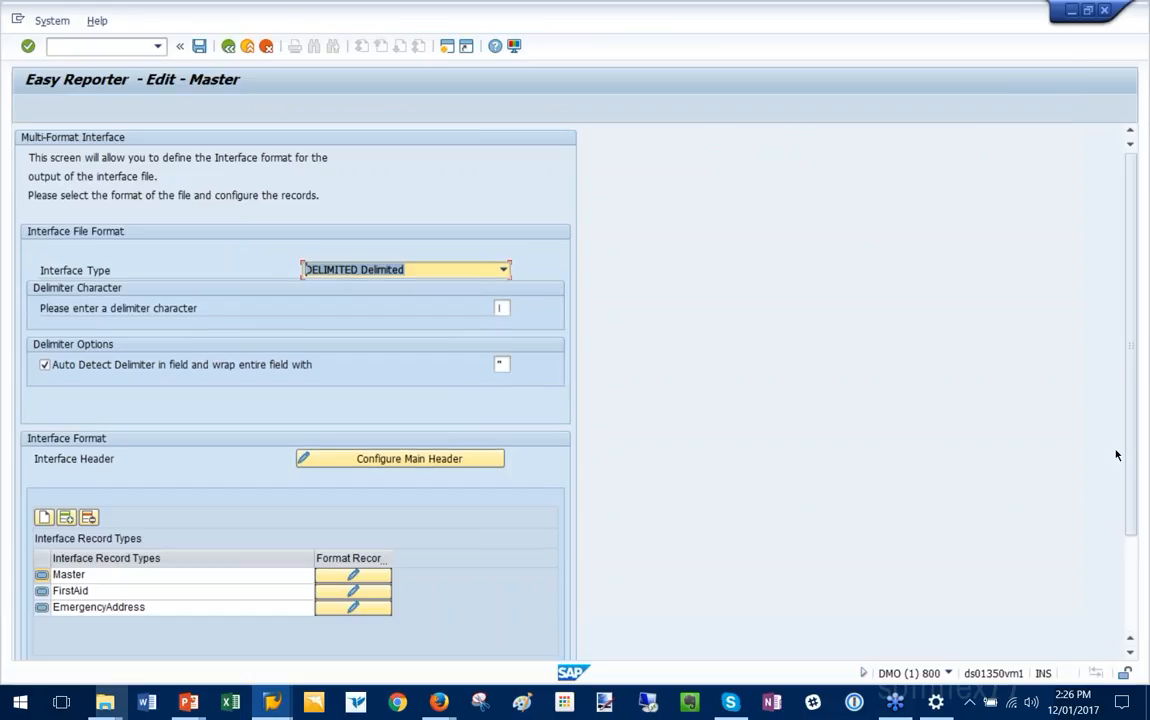
drag(1130, 424, 1129, 513)
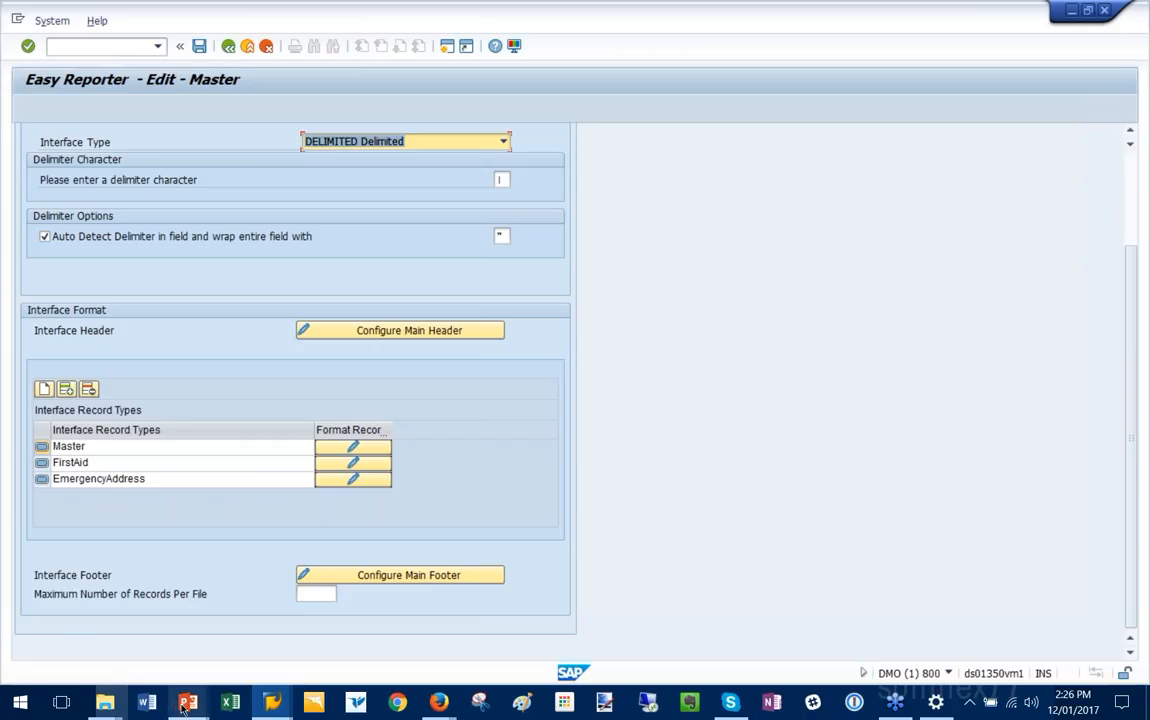
mouse_move(186, 706)
click(287, 625)
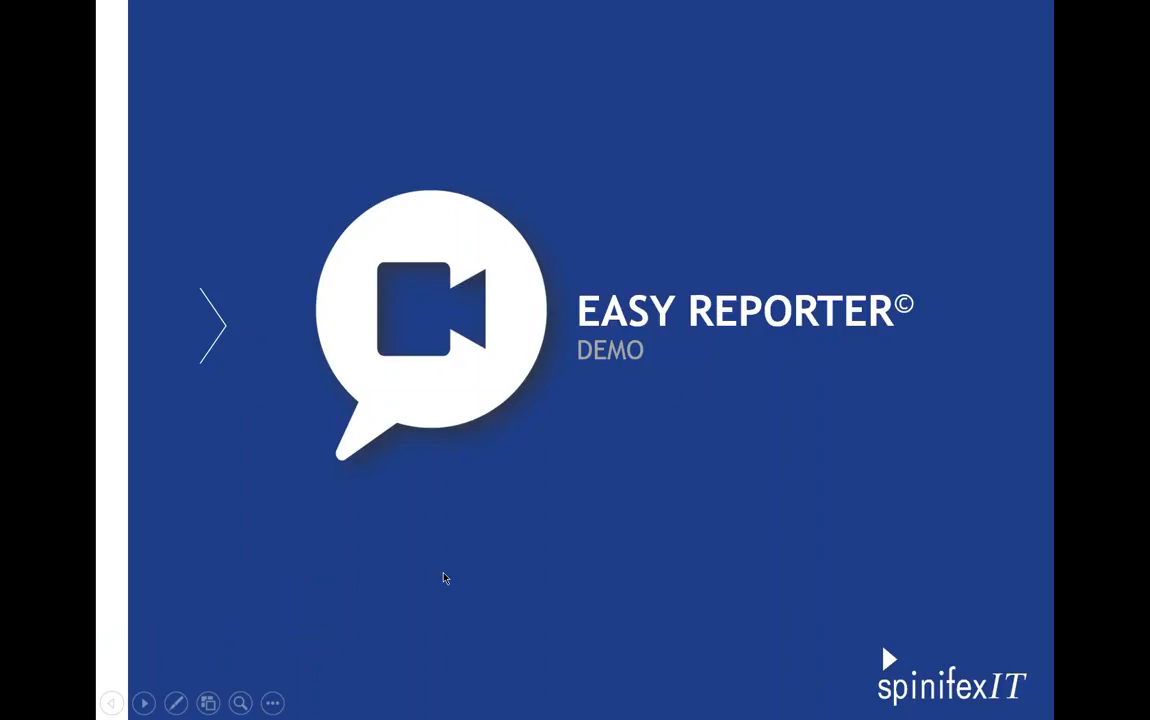
click(445, 578)
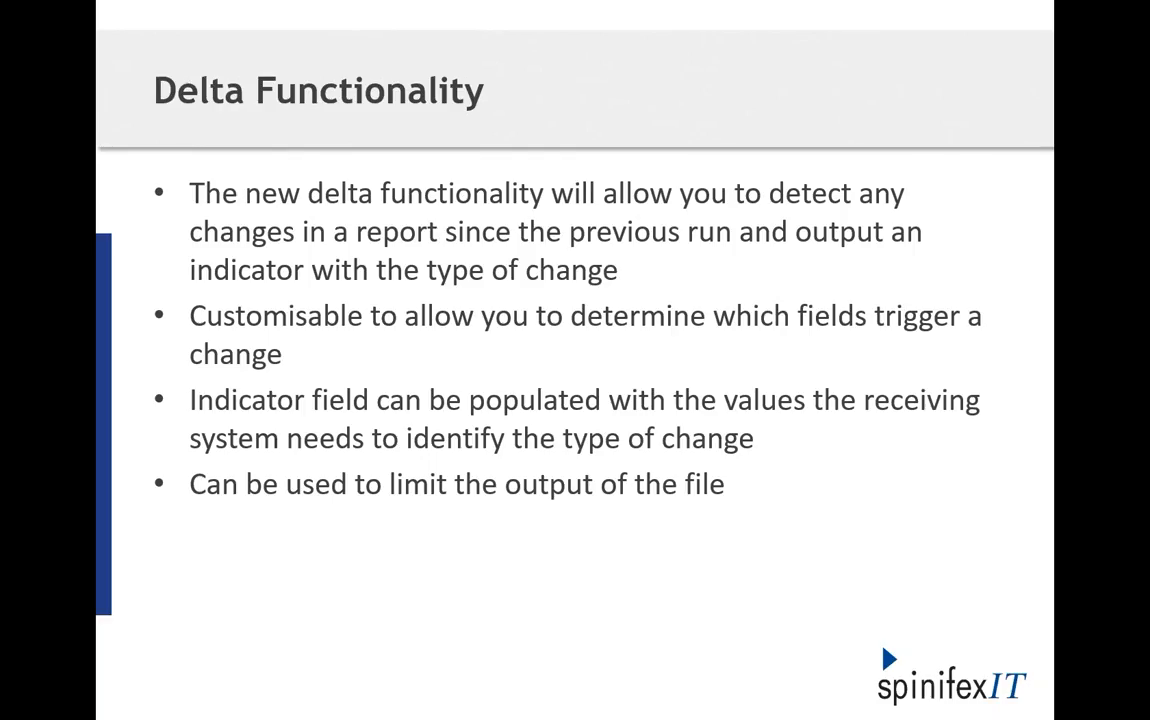
key(Right)
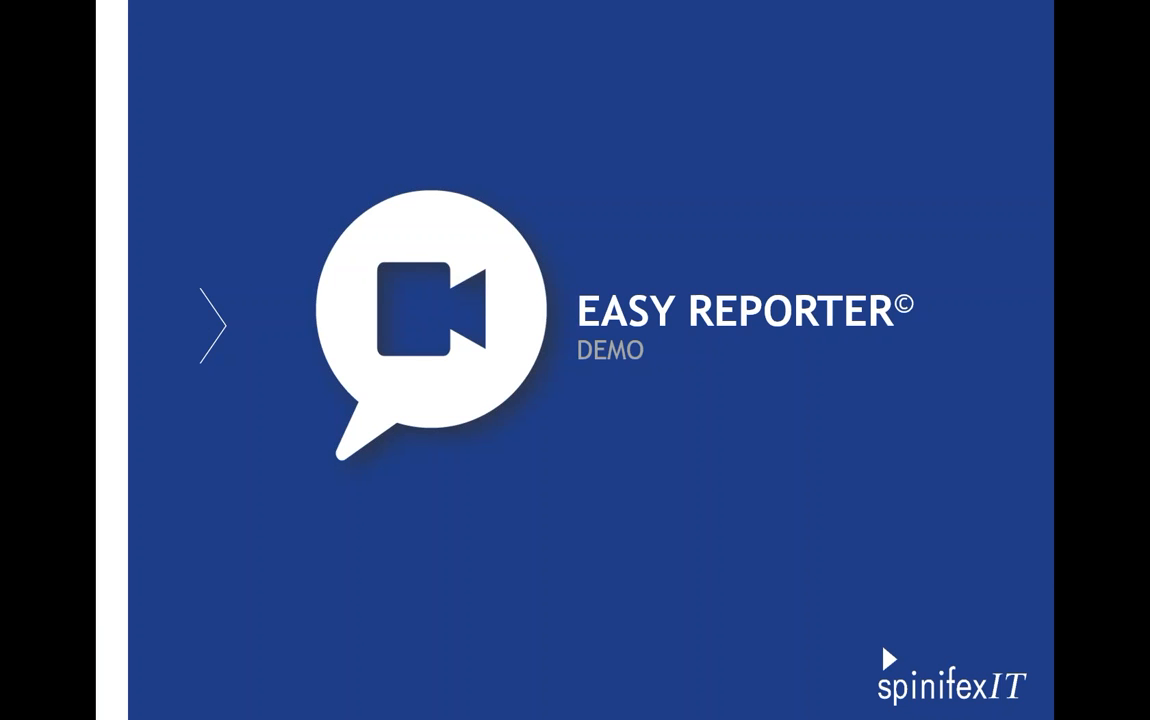
Switch back to Easy Reporter, save the interface format and exit the Master report to the report list
key(alt+Tab)
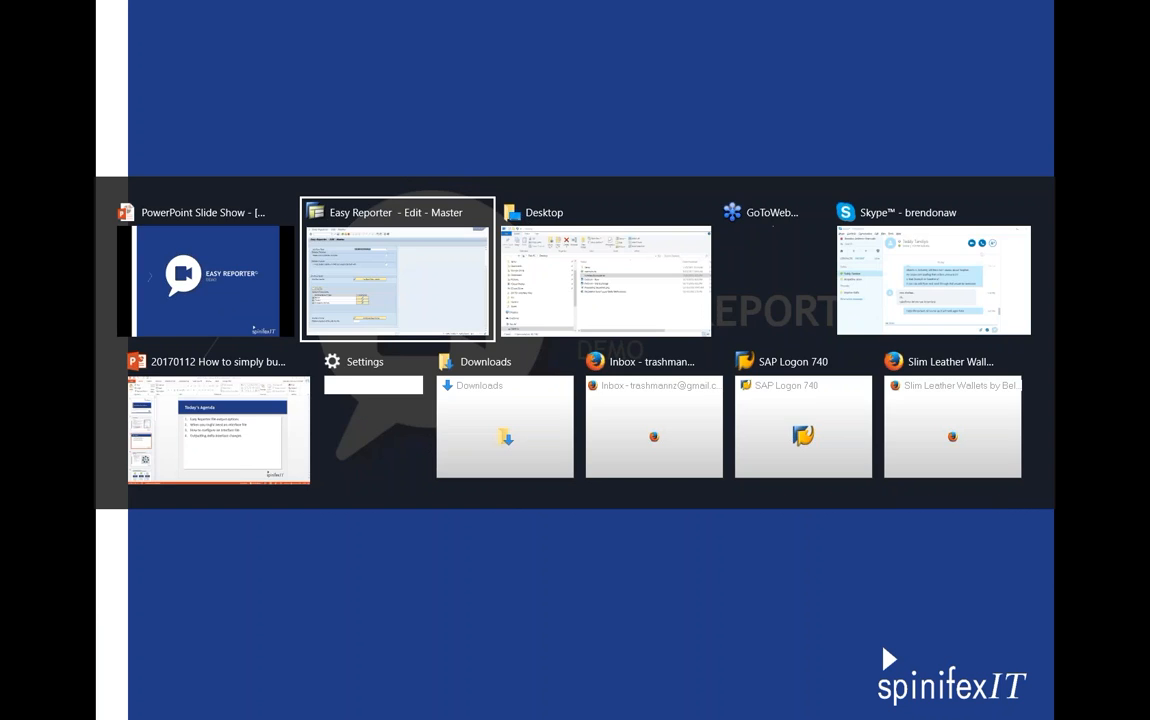
click(200, 47)
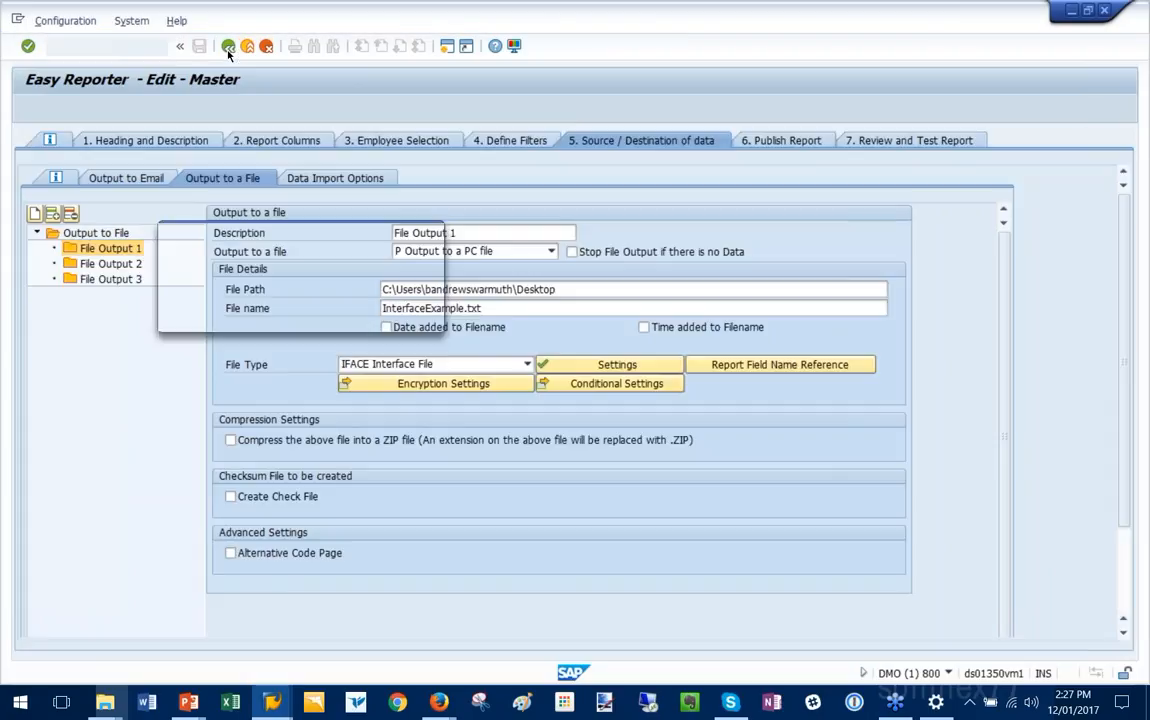
click(228, 47)
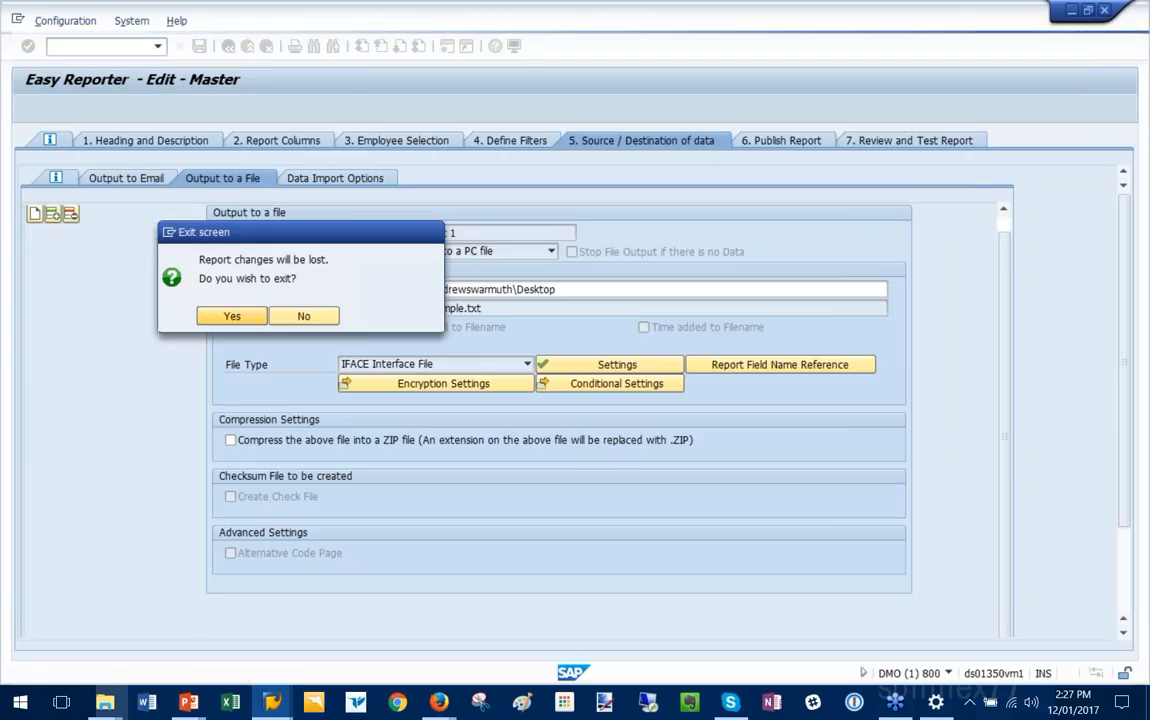
click(296, 313)
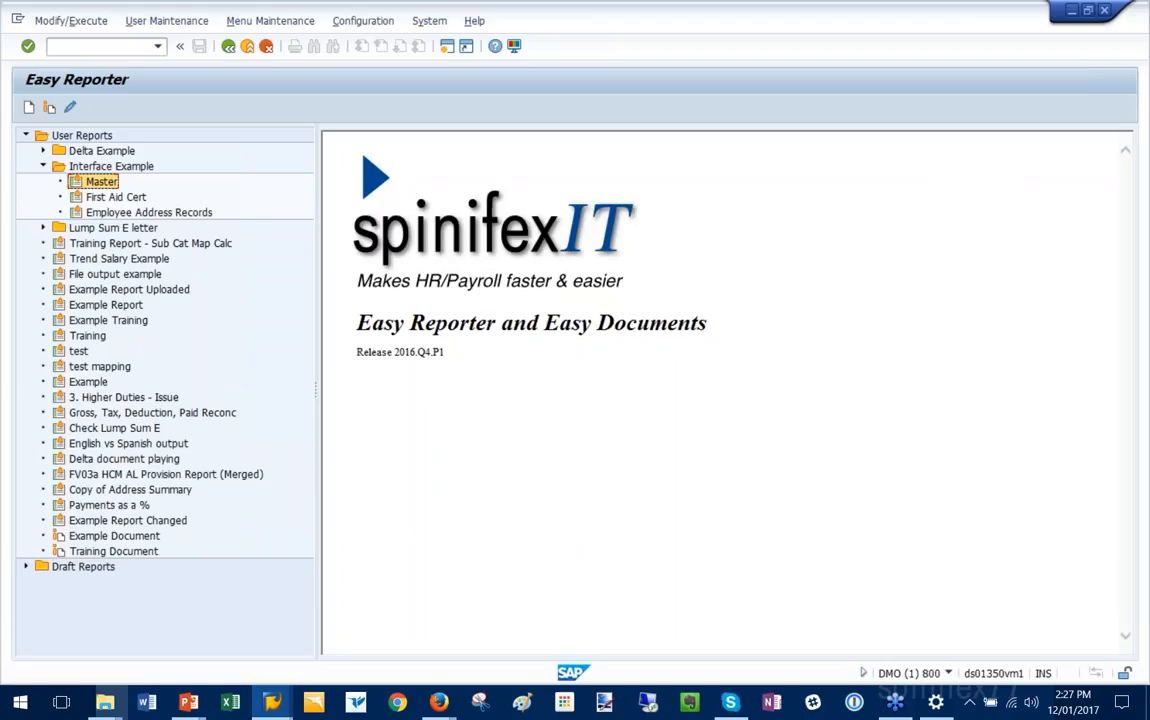
Open the Delta Example folder's Rem History report for editing and widen the list of its report columns
click(43, 166)
click(43, 150)
click(103, 167)
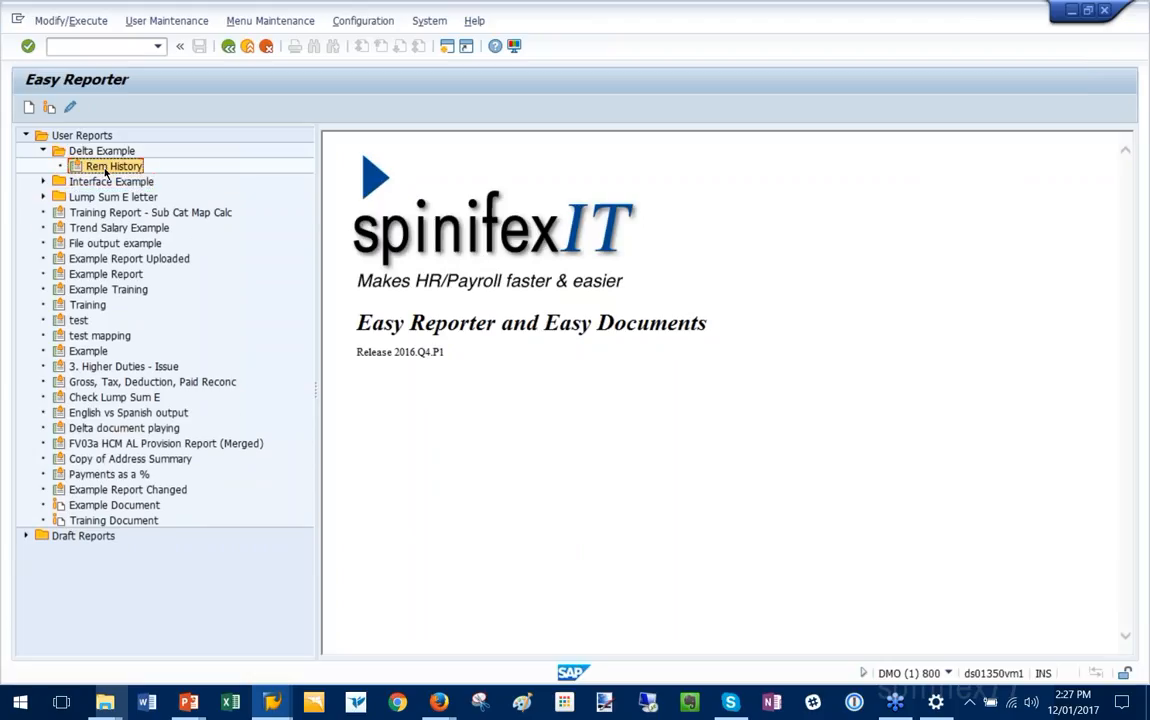
click(70, 112)
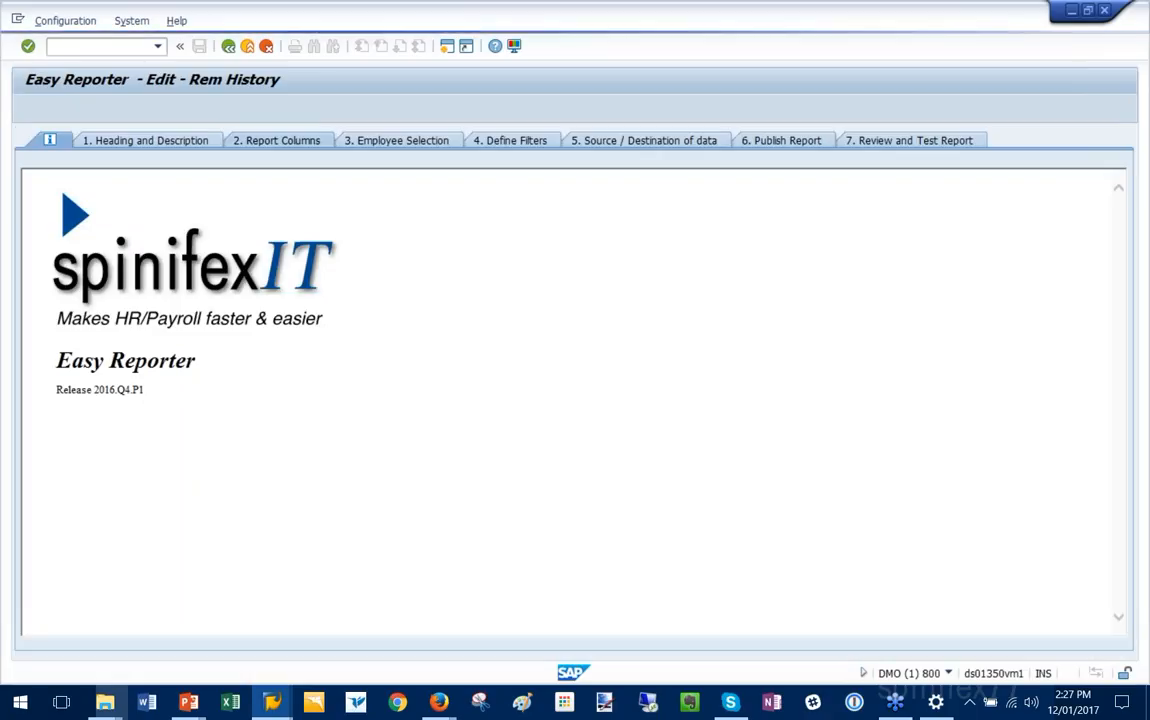
click(276, 140)
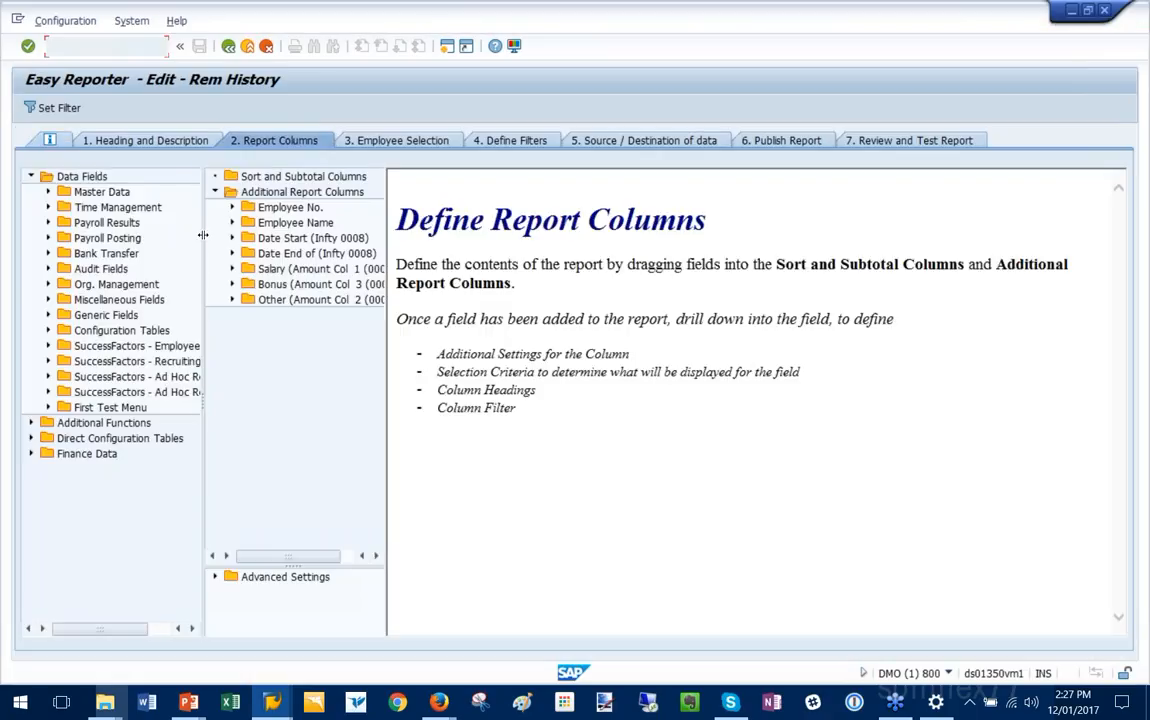
drag(203, 234, 163, 240)
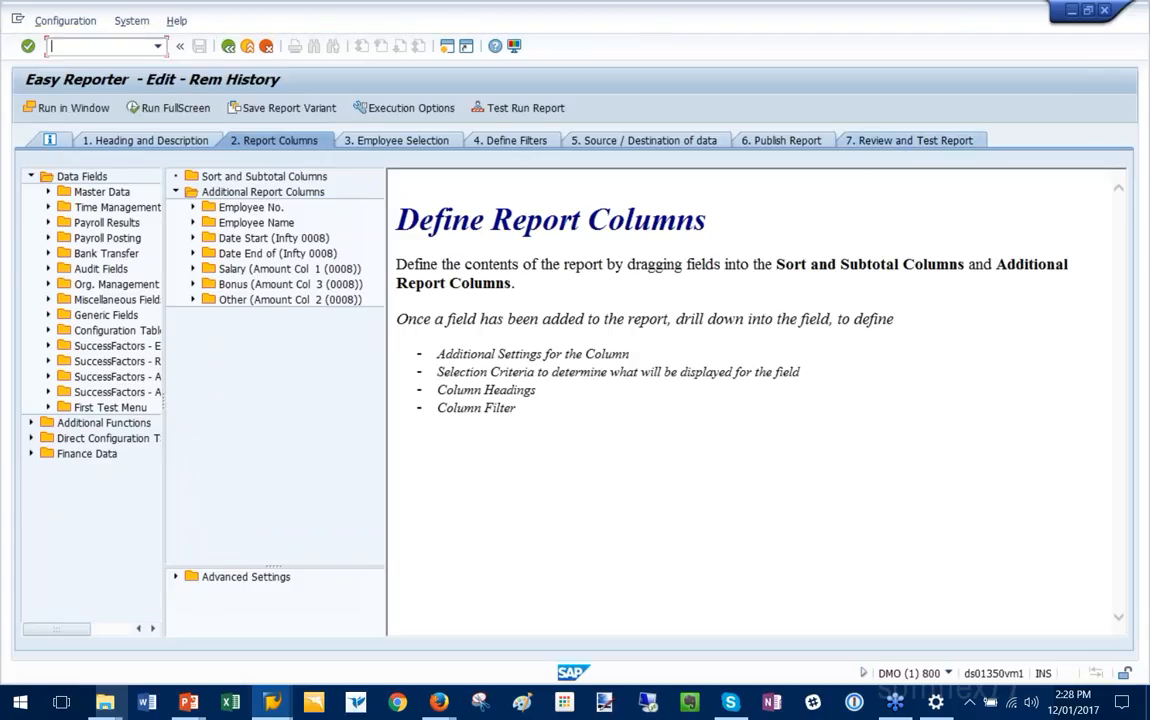
Test Rem History by executing the report in the foreground with the Sample variant
click(907, 140)
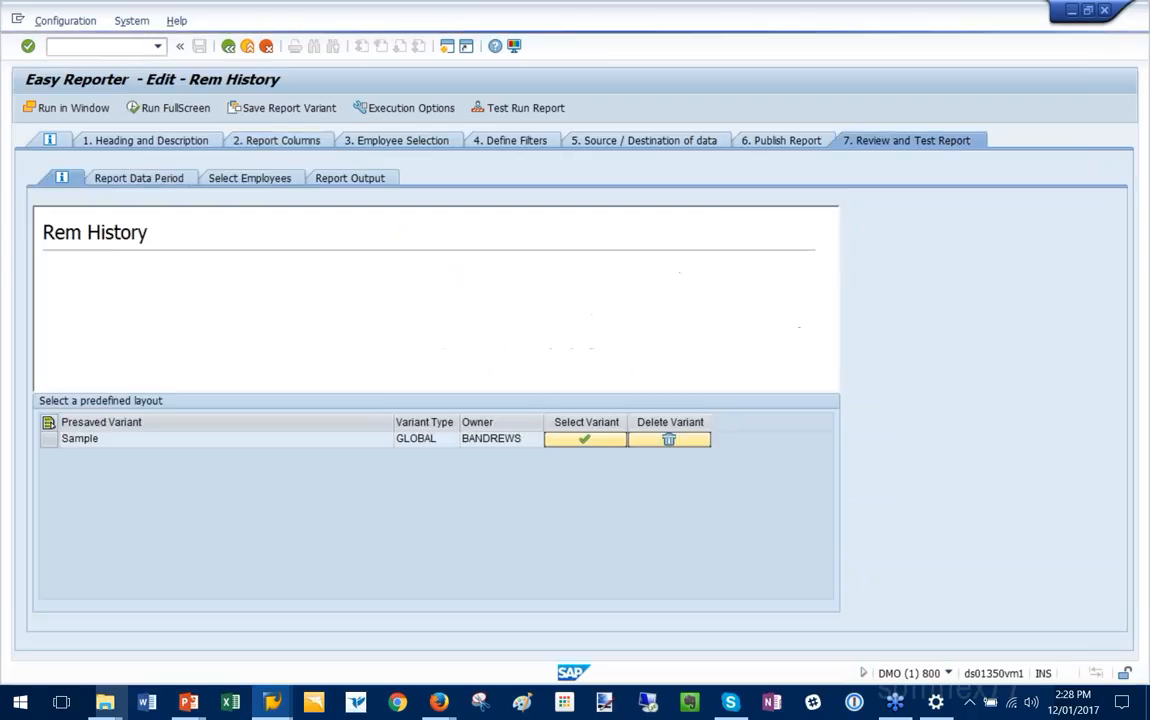
click(114, 178)
click(349, 178)
click(103, 214)
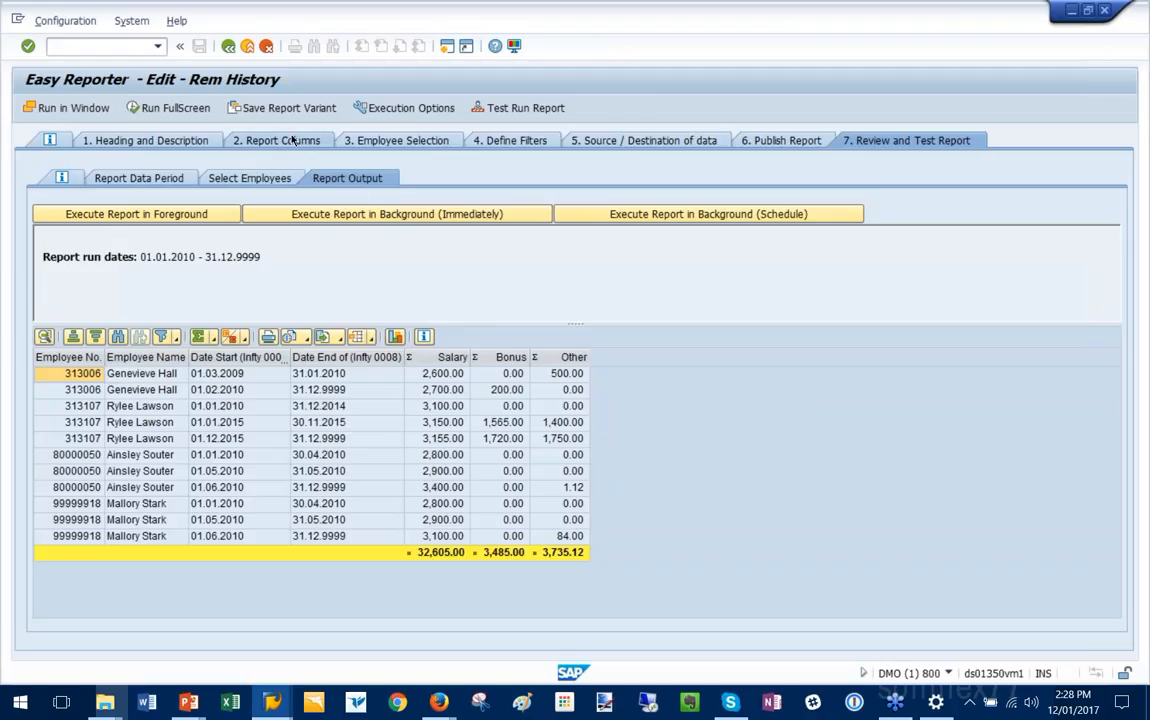
Examine the advanced settings of Rem History's report columns and exit to the report list
click(290, 140)
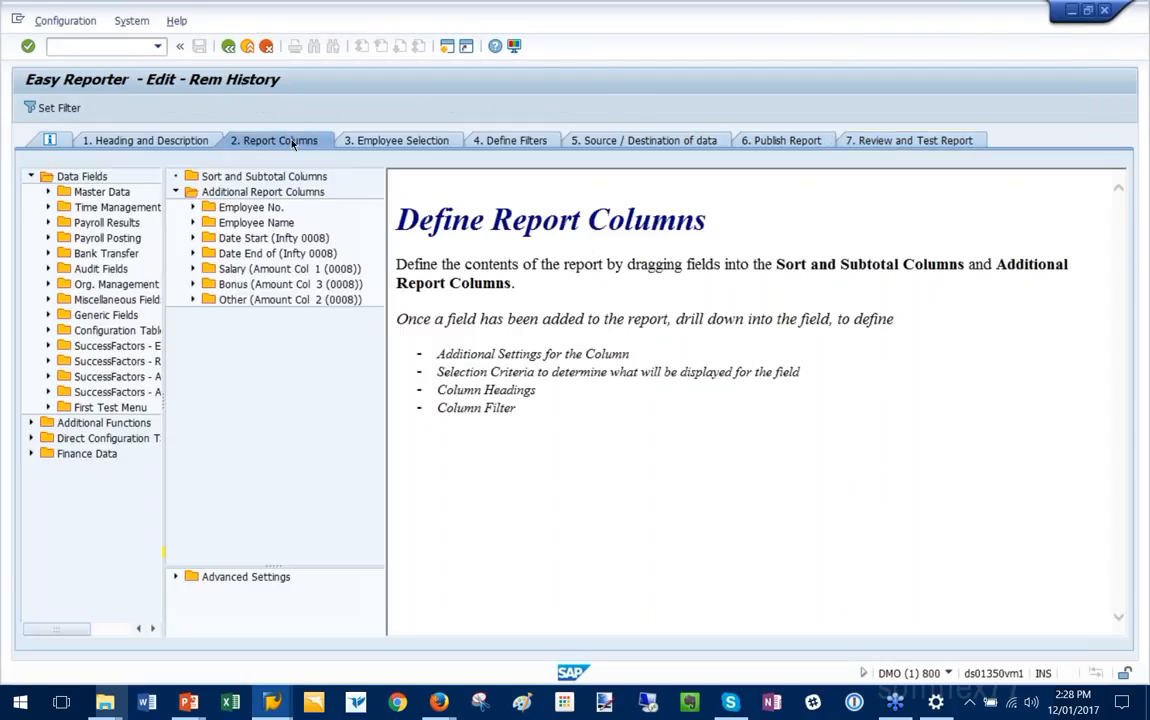
click(175, 576)
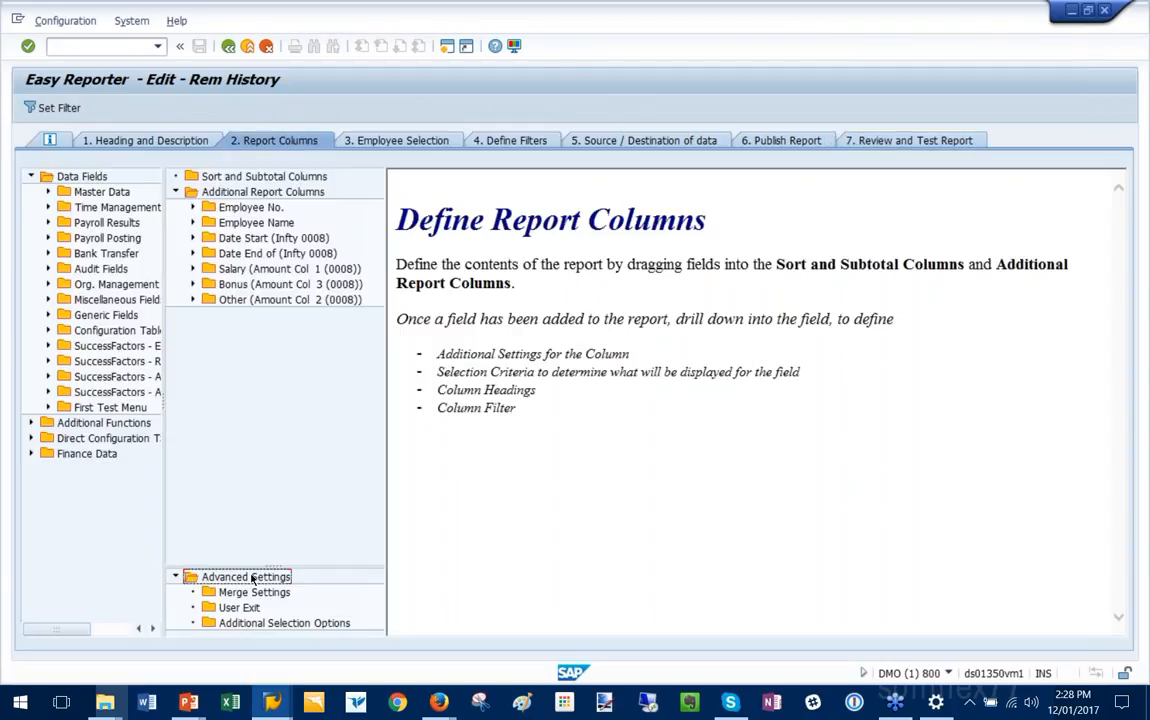
drag(256, 554, 256, 510)
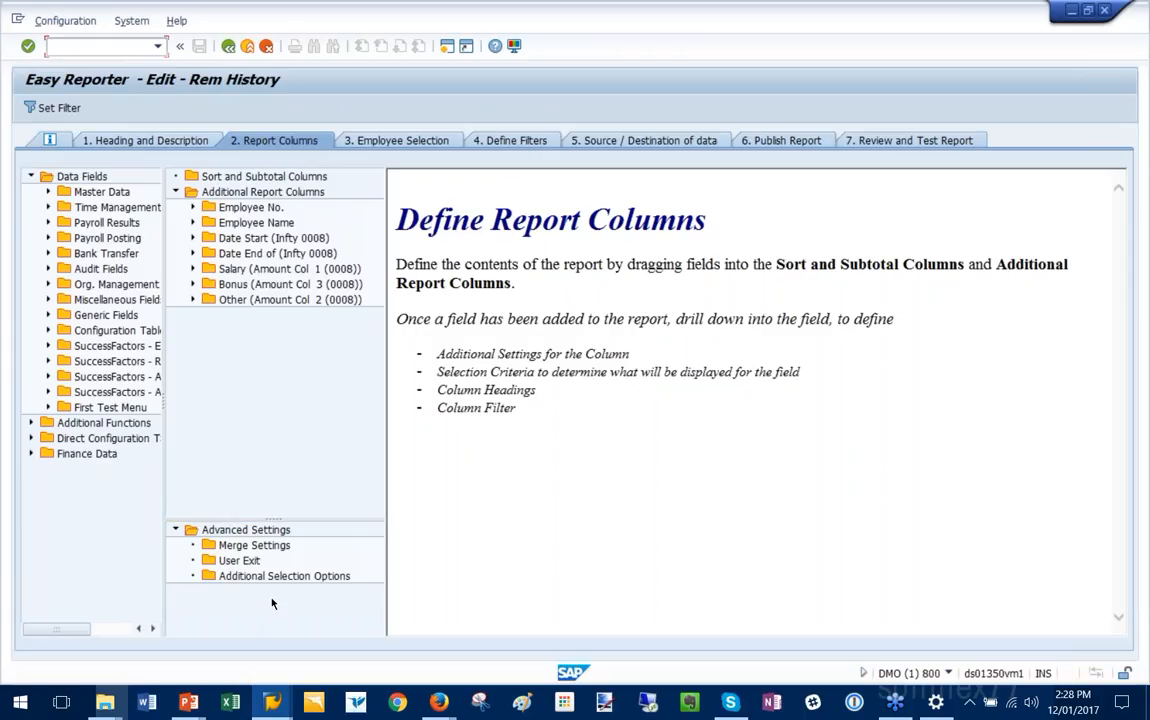
click(248, 49)
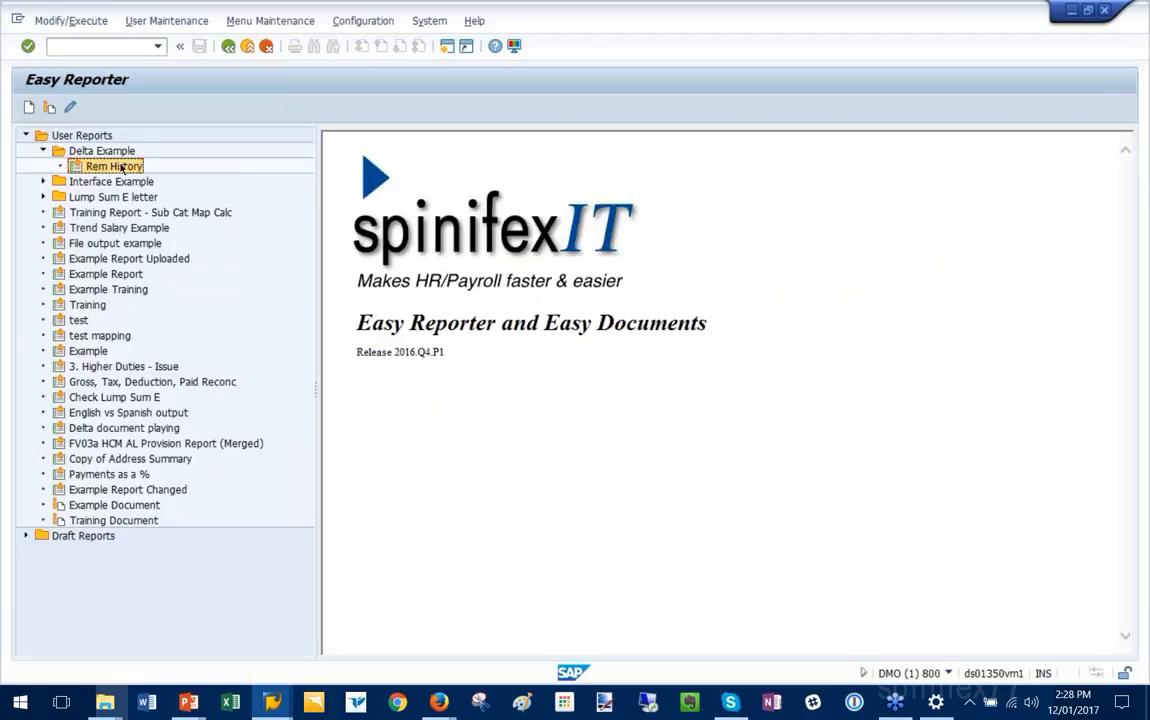
Reopen Rem History to recheck the advanced settings of its report columns, and exit without saving changes
click(72, 107)
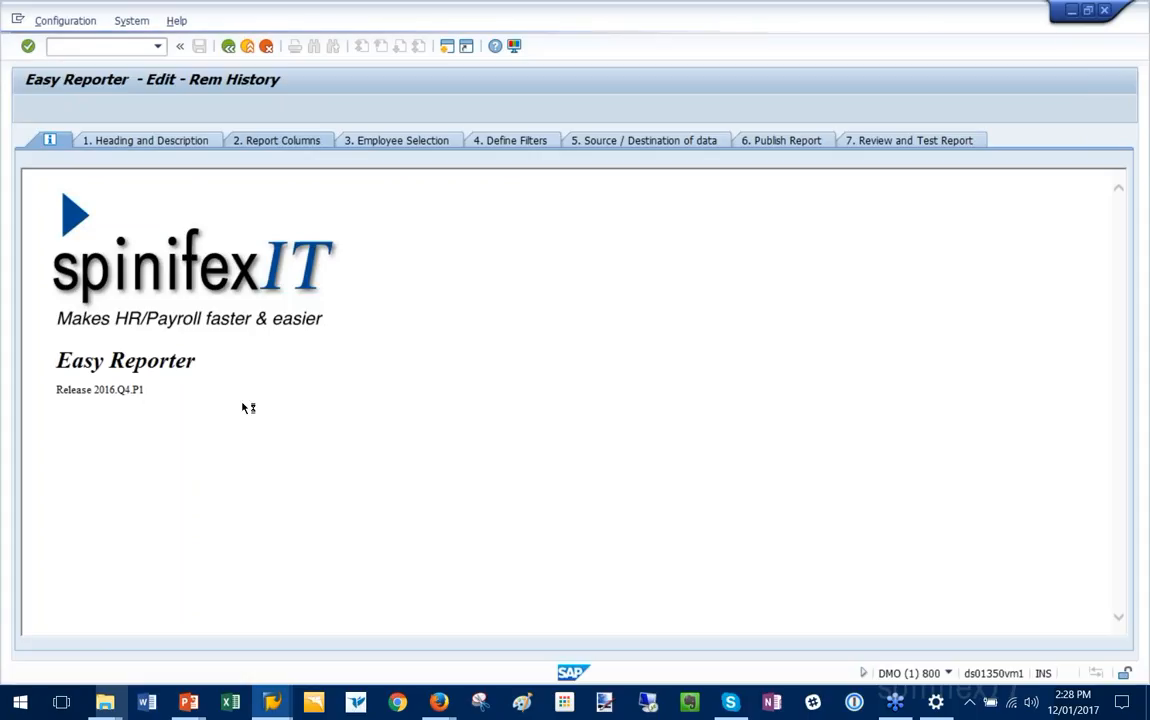
double_click(288, 576)
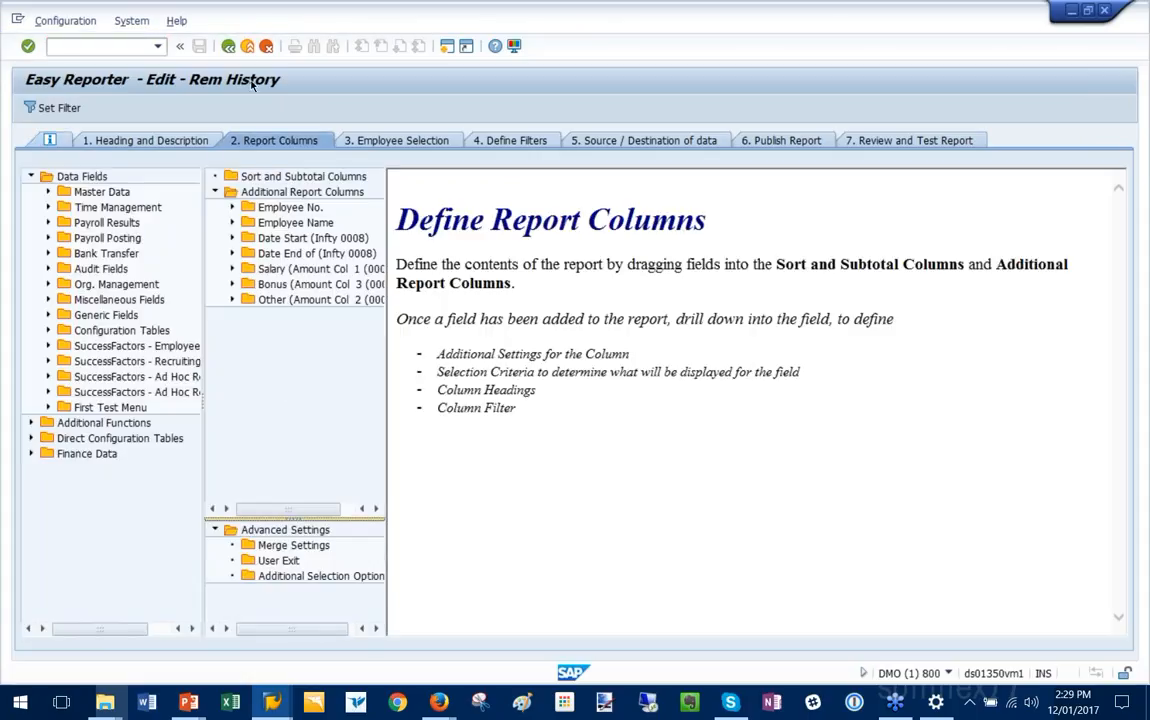
click(248, 47)
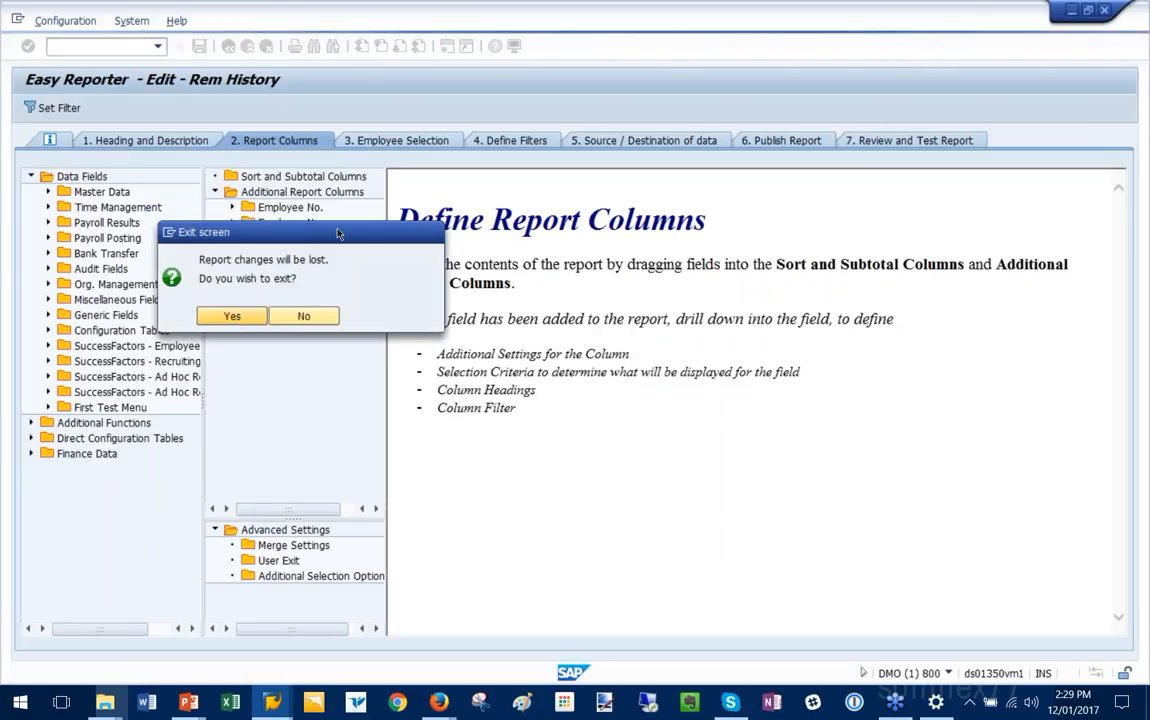
click(232, 316)
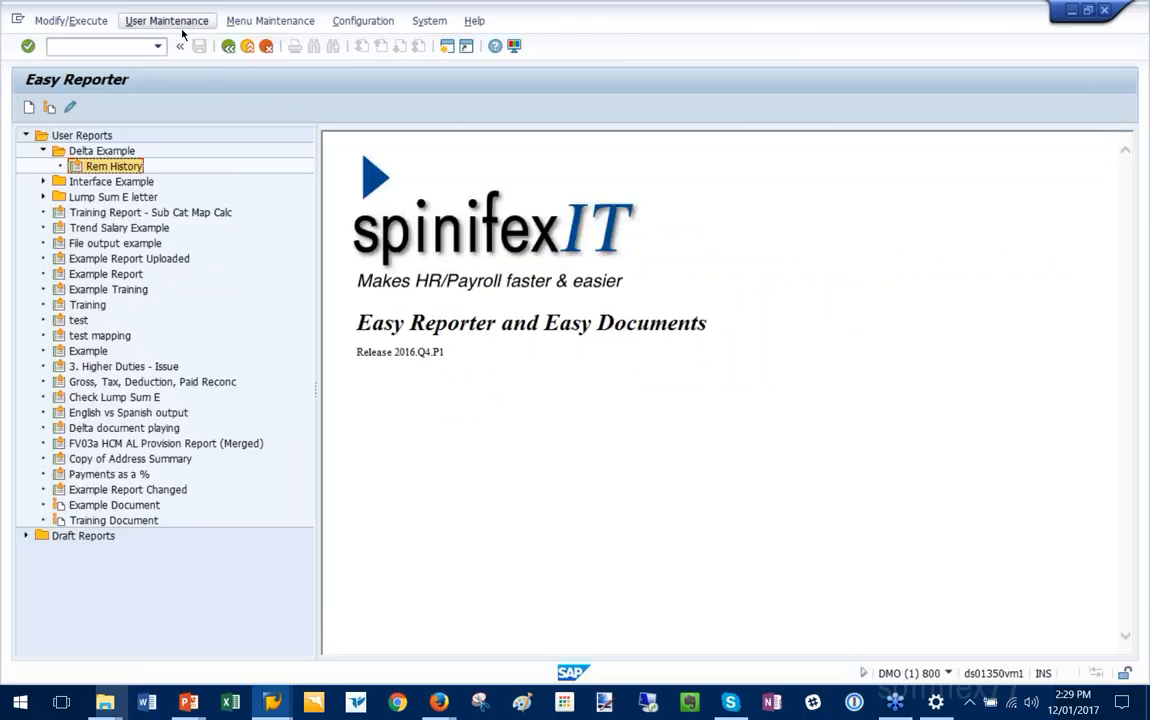
click(189, 704)
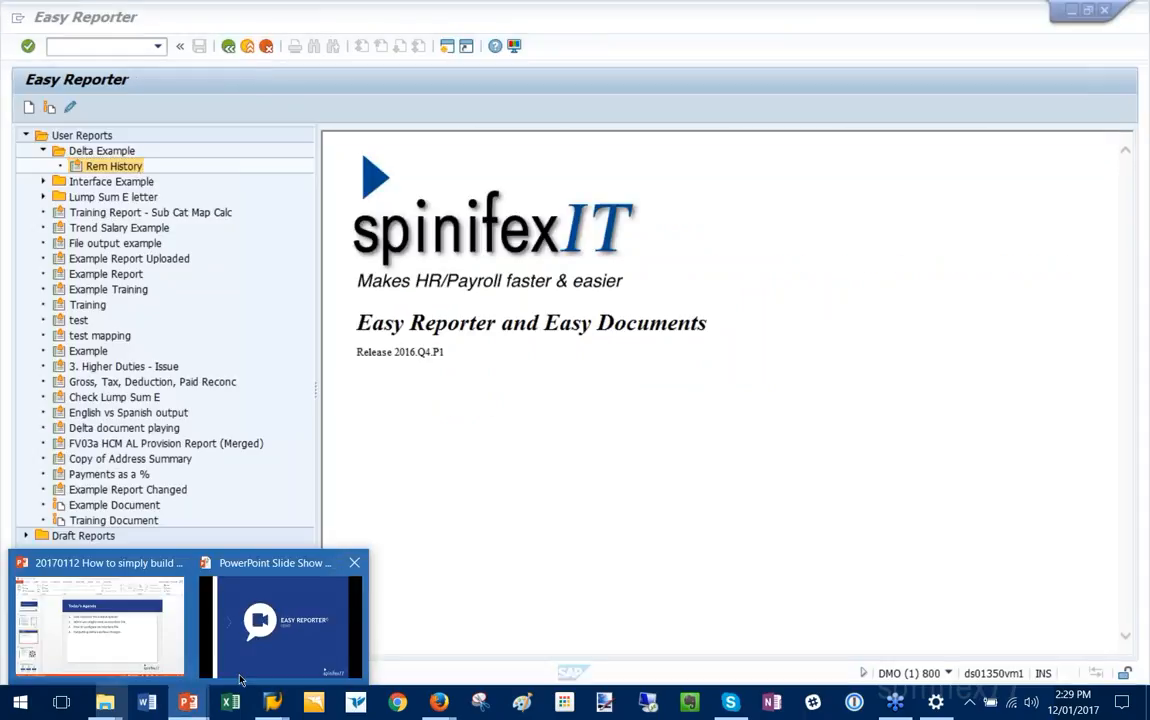
click(282, 650)
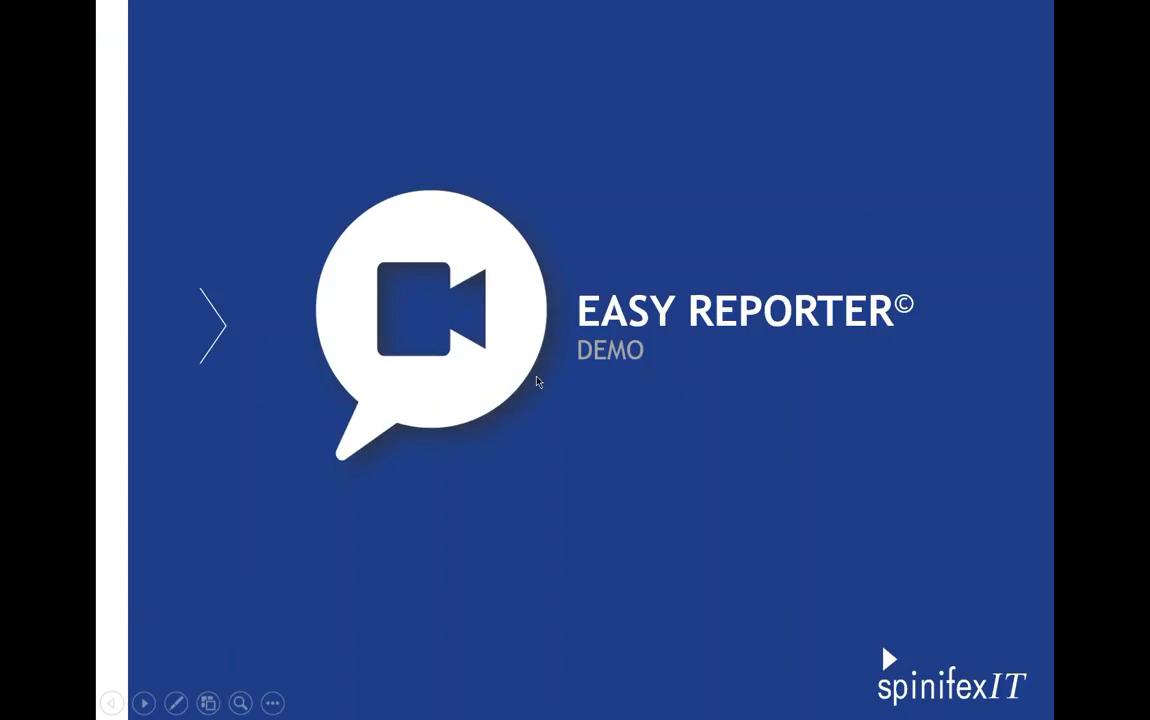
key(alt+Tab)
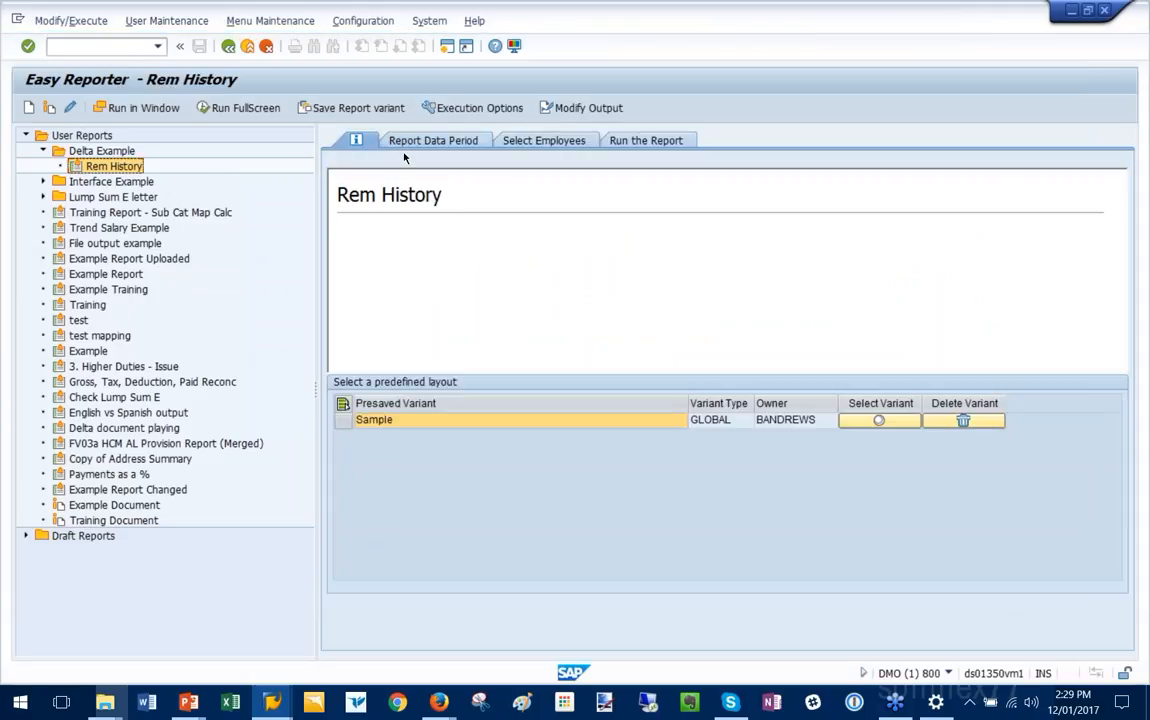
Load the Sample variant for Rem History and execute the report in the foreground from the report list
click(401, 143)
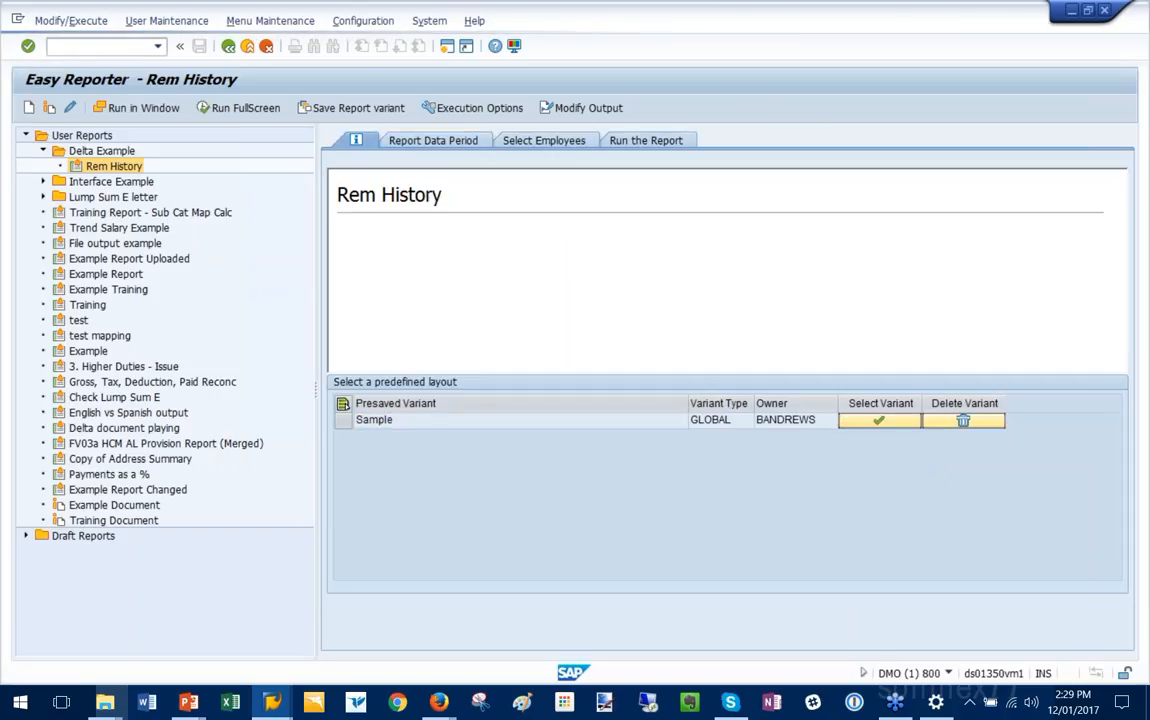
click(650, 141)
click(475, 176)
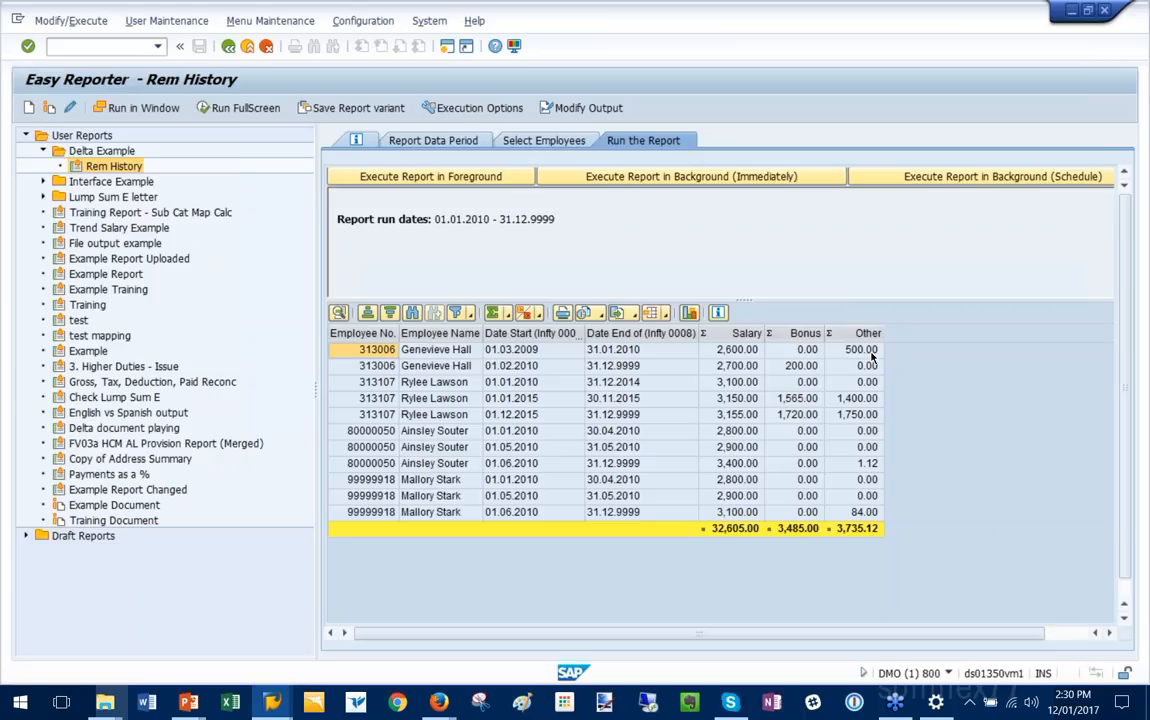
Examine the last employee's dated salary rows in the Rem History output
click(190, 710)
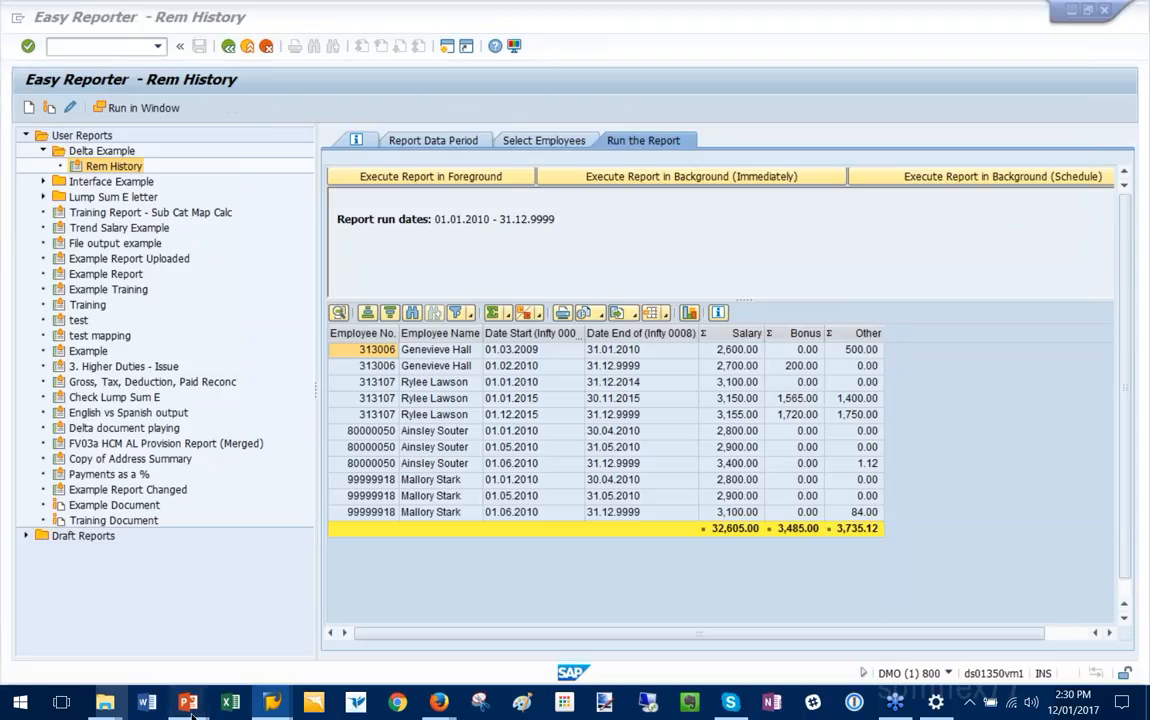
click(527, 479)
click(445, 512)
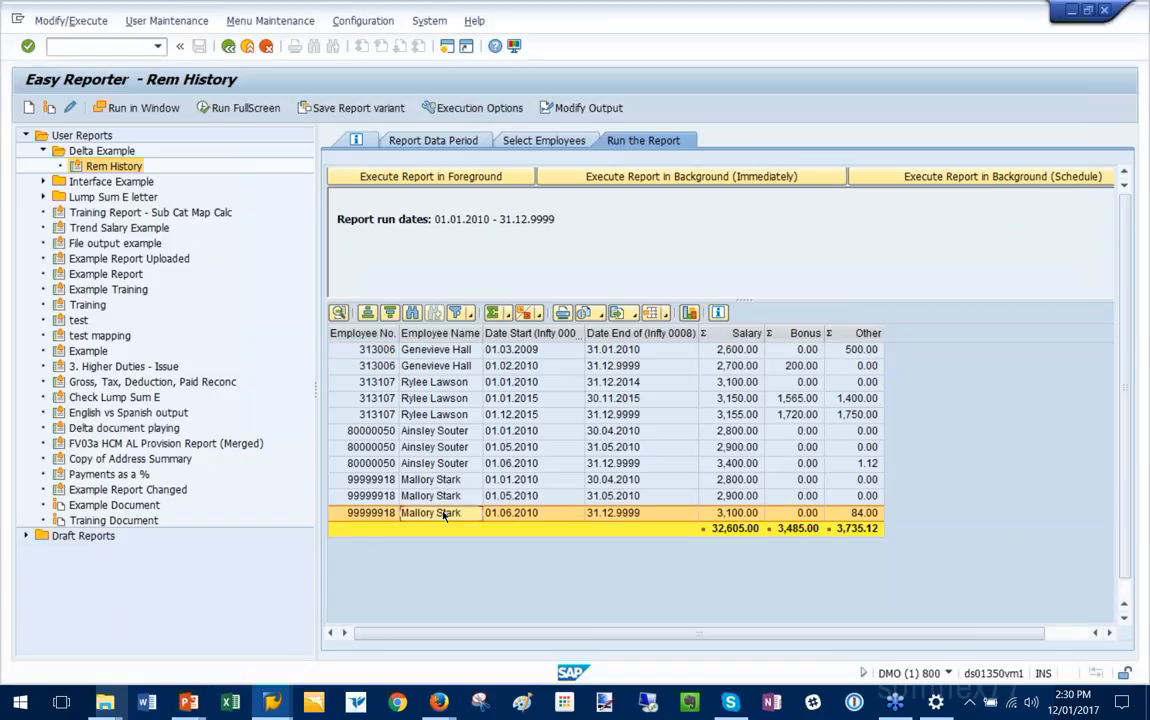
Switch to the PowerPoint slide show and advance to the XML Interface Format slide
click(189, 703)
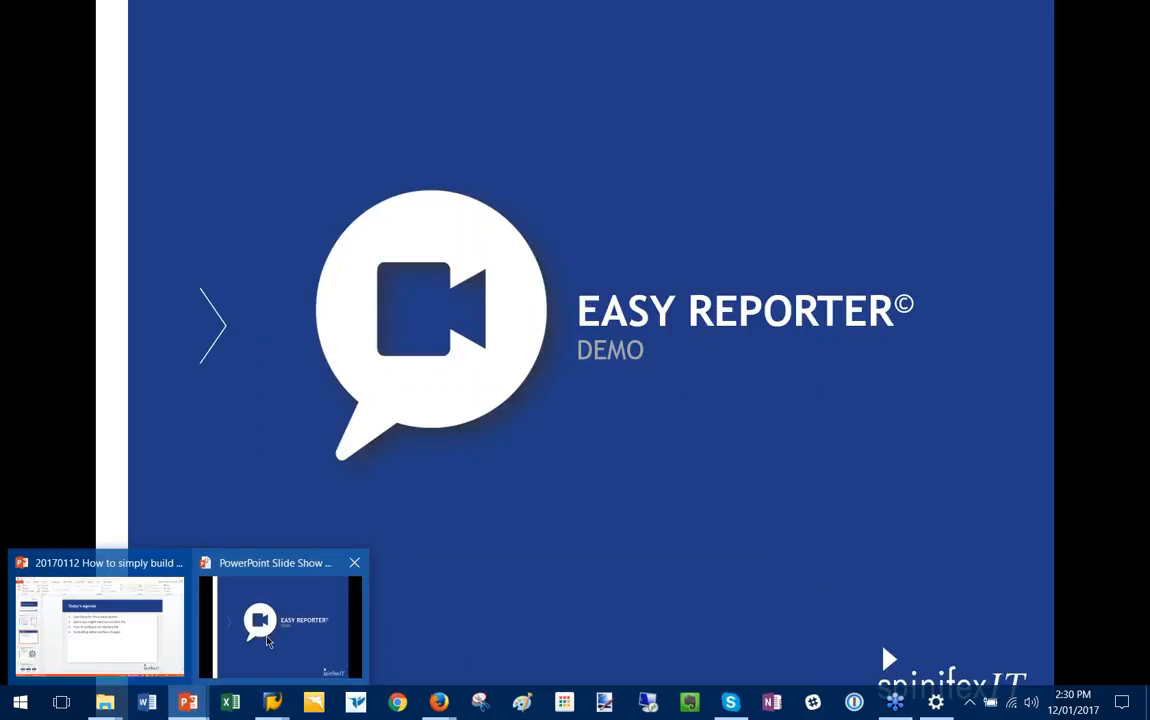
click(268, 642)
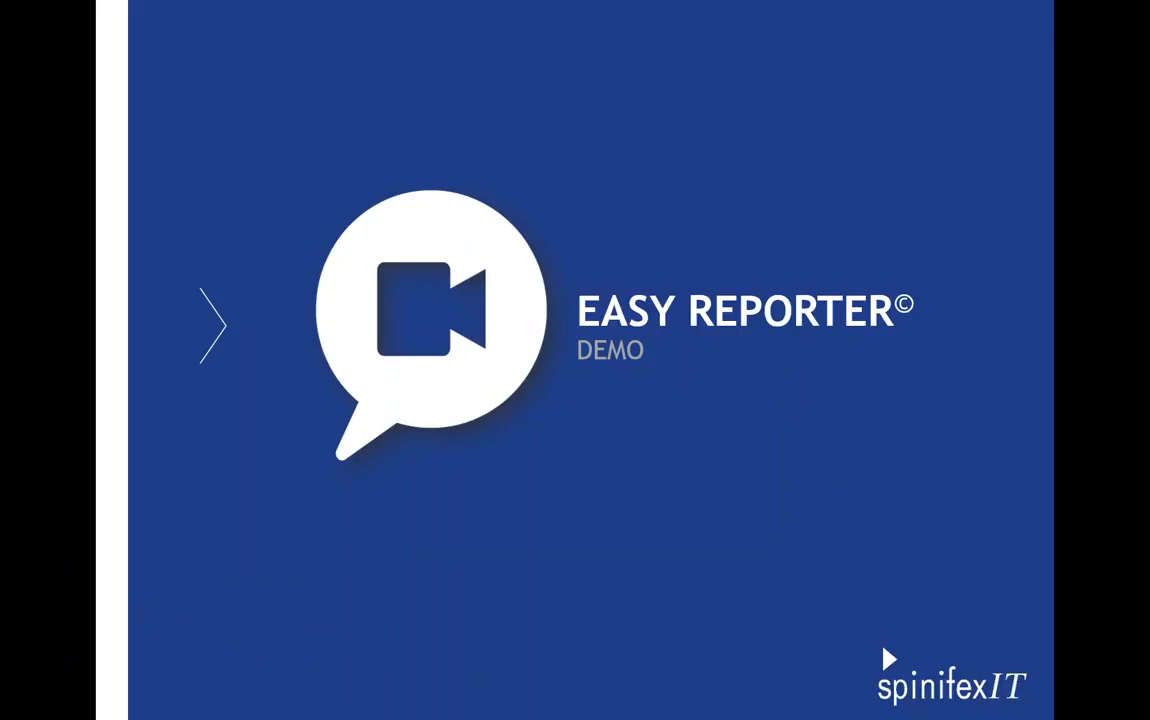
key(Right)
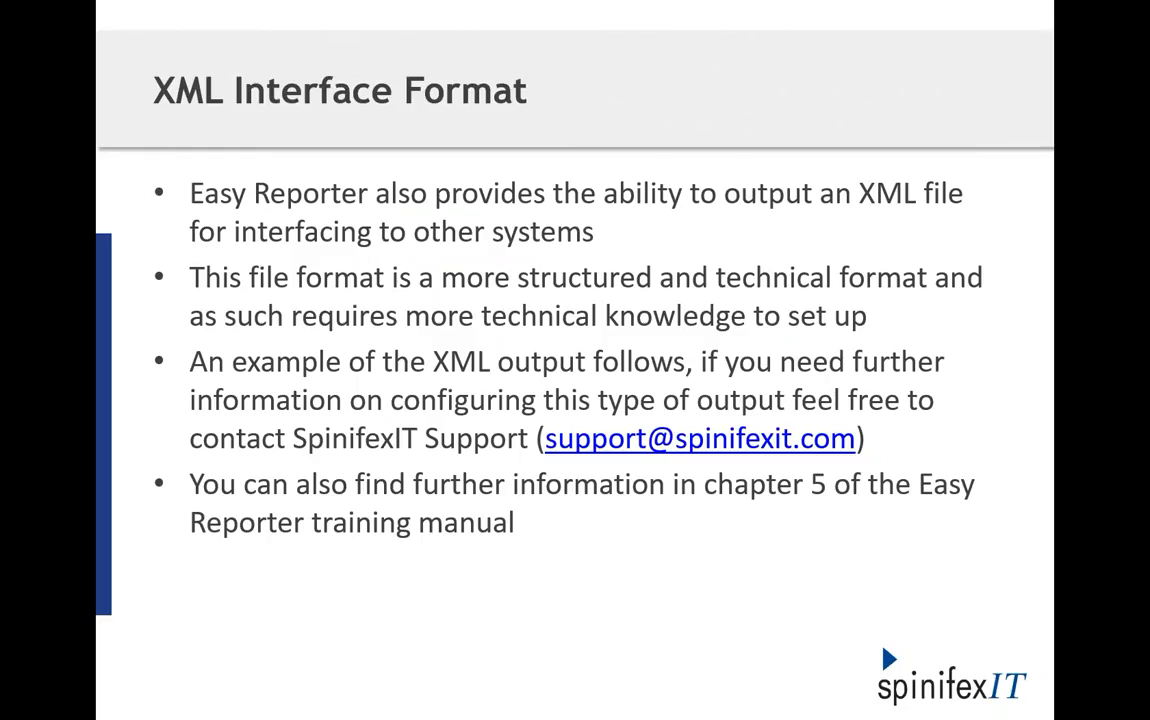